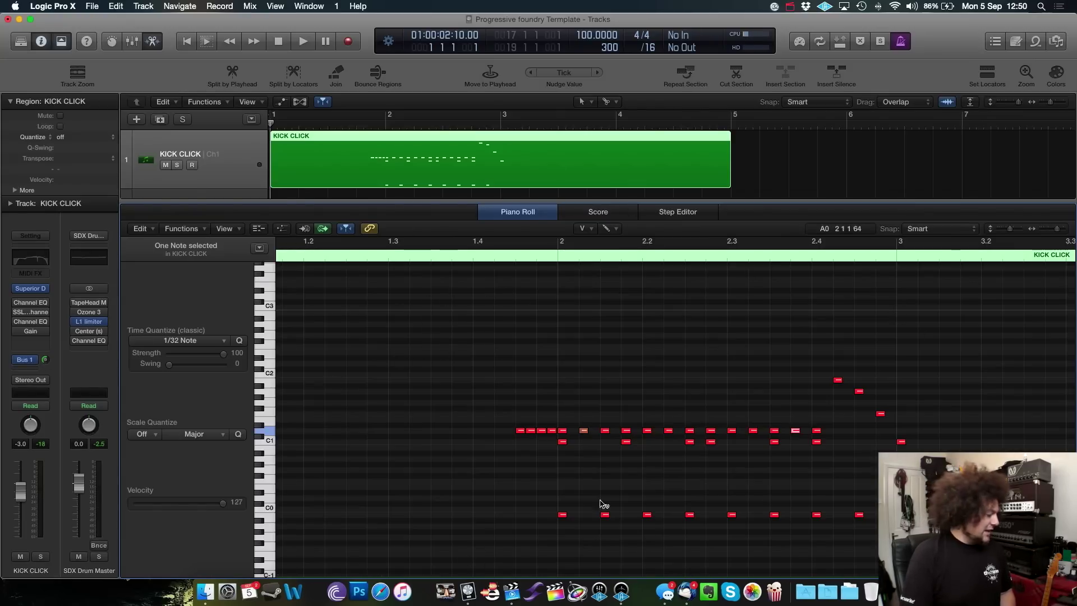
Play the KICK CLICK drum region from its start, stop playback after the fill and return to the beginning
scroll(606, 377, "right", 1)
scroll(359, 258, "left", 5)
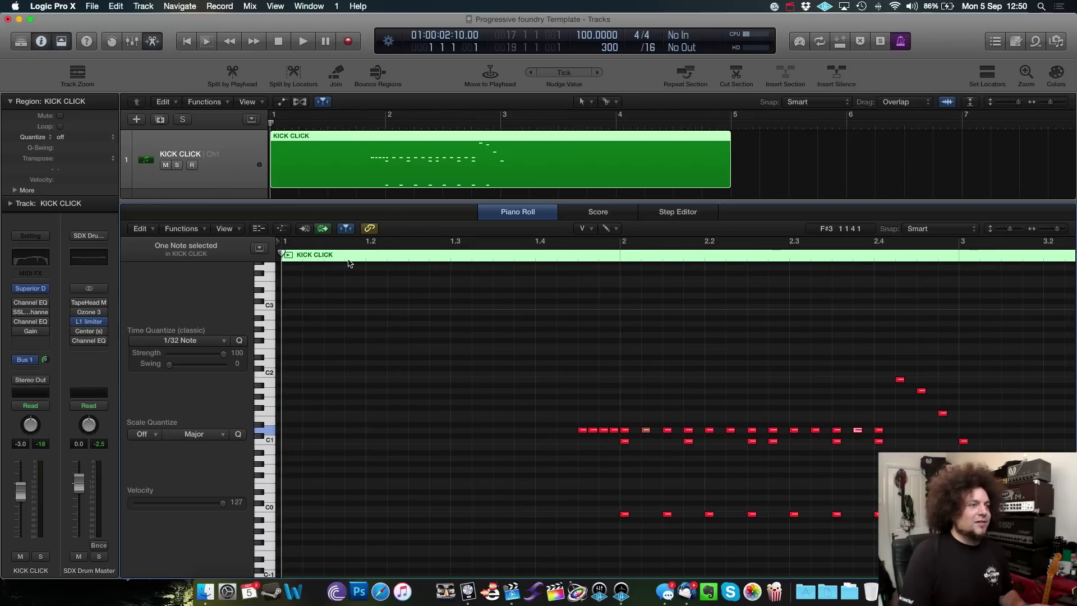
key("space")
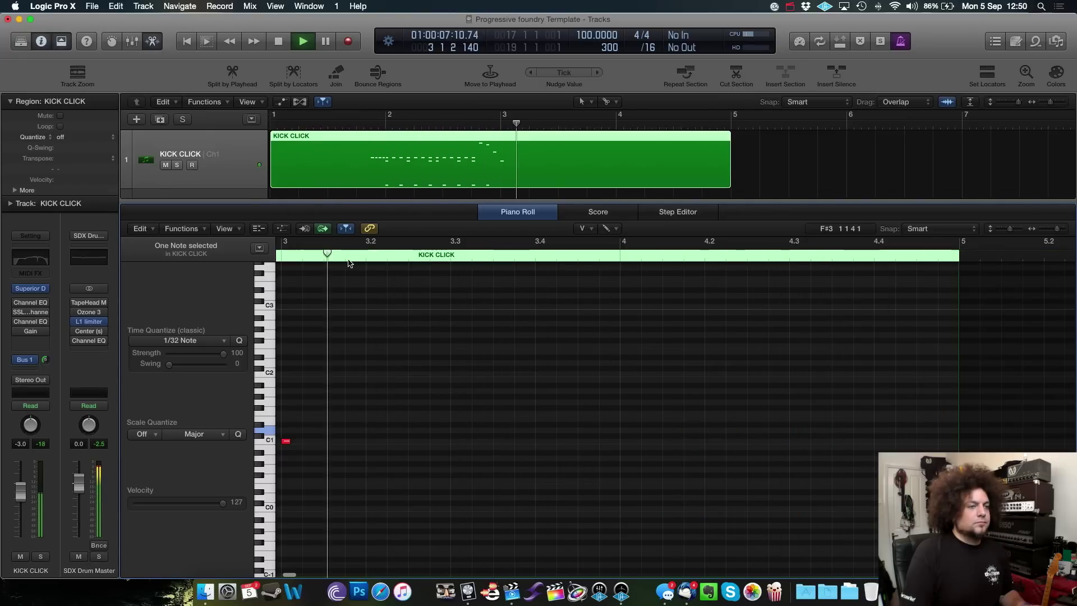
key("space")
key("Return")
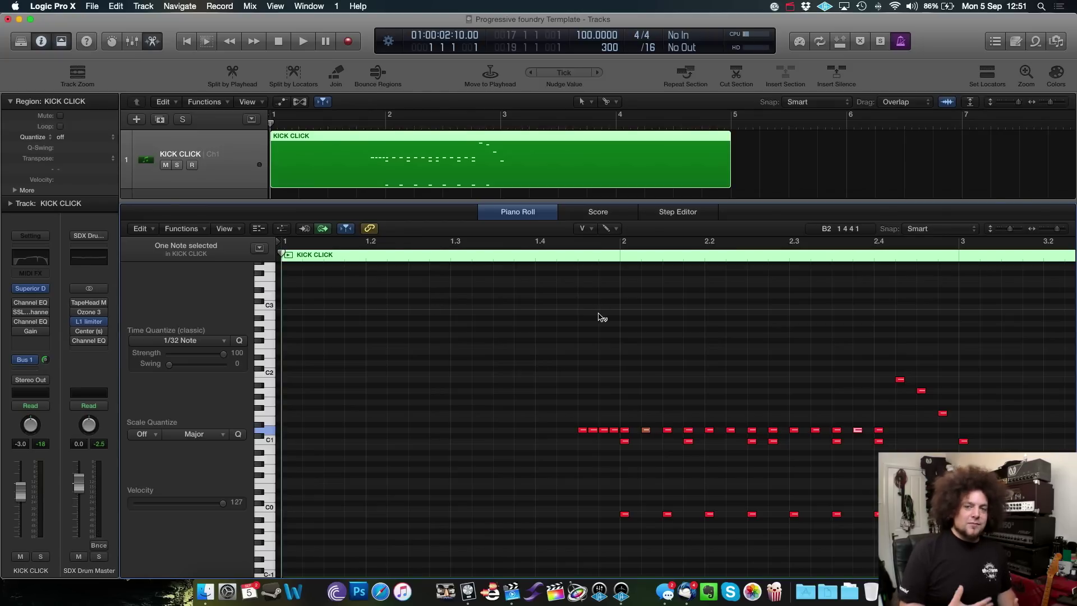
Mute all the existing notes in the KICK CLICK region
scroll(603, 344, "down", 2)
left_click(448, 306)
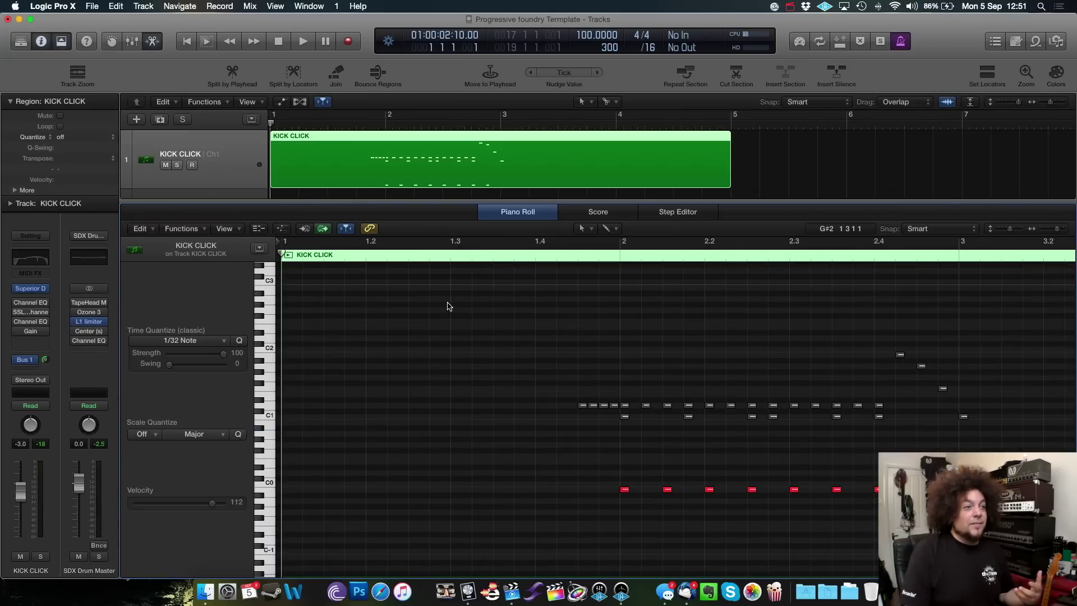
scroll(448, 306, "right", 2)
left_click_drag(448, 308, 968, 552)
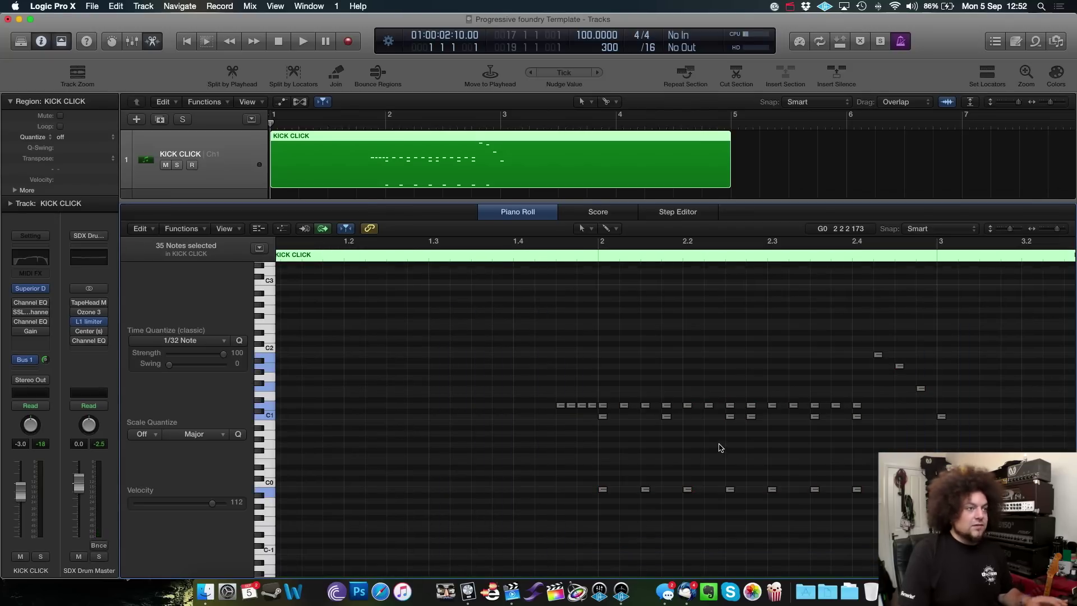
Draw eight evenly spaced sixteenth-note C#1 hits across the first two beats of bar 1 and play them back
scroll(541, 325, "left", 2)
key("t")
left_click(556, 340)
scroll(502, 354, "up", 2)
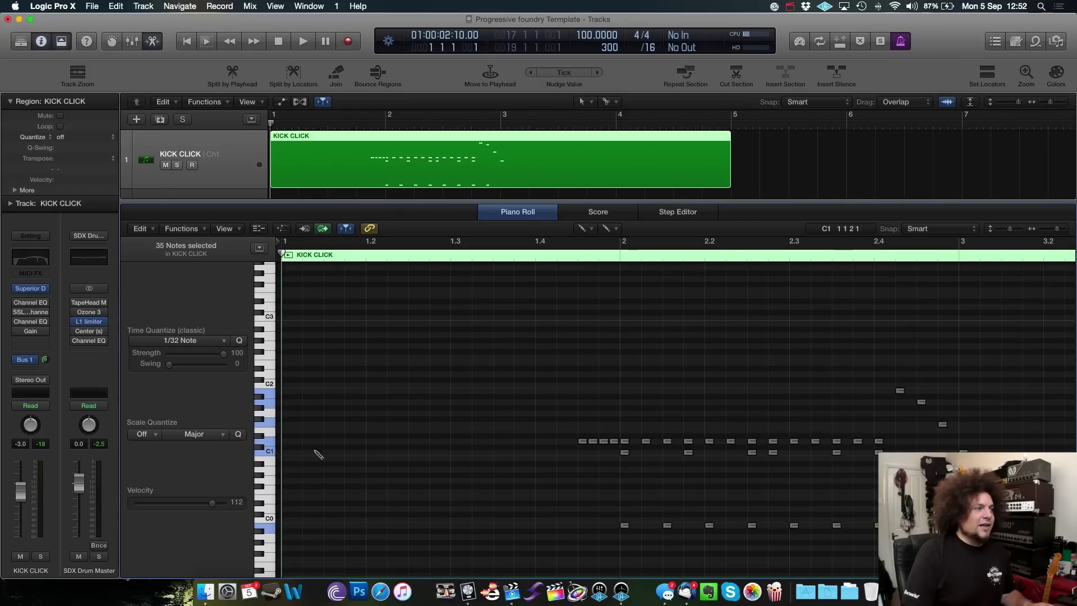
left_click(284, 448)
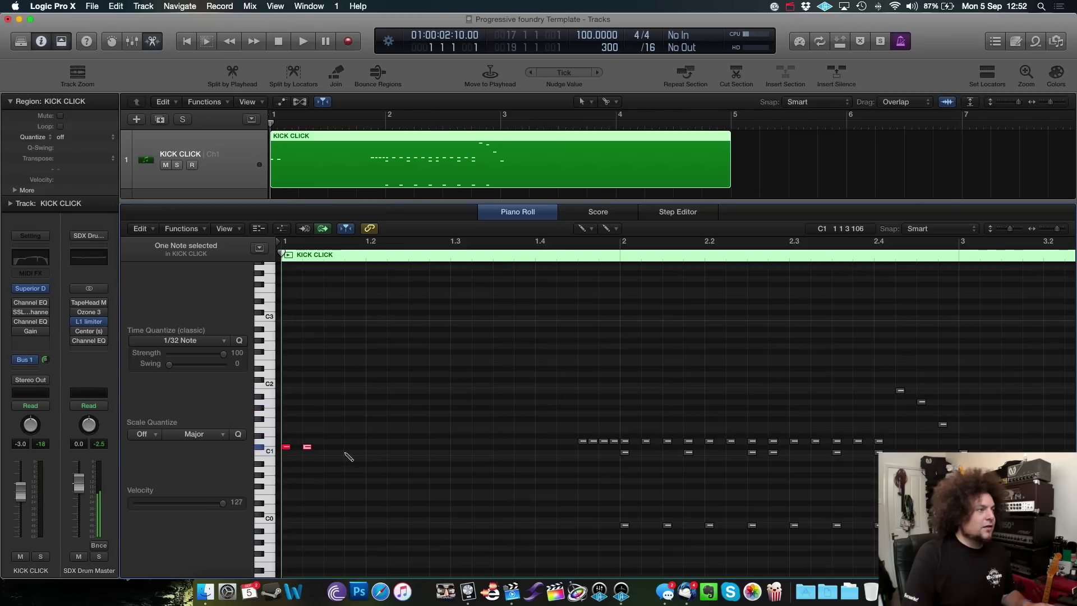
left_click(328, 447)
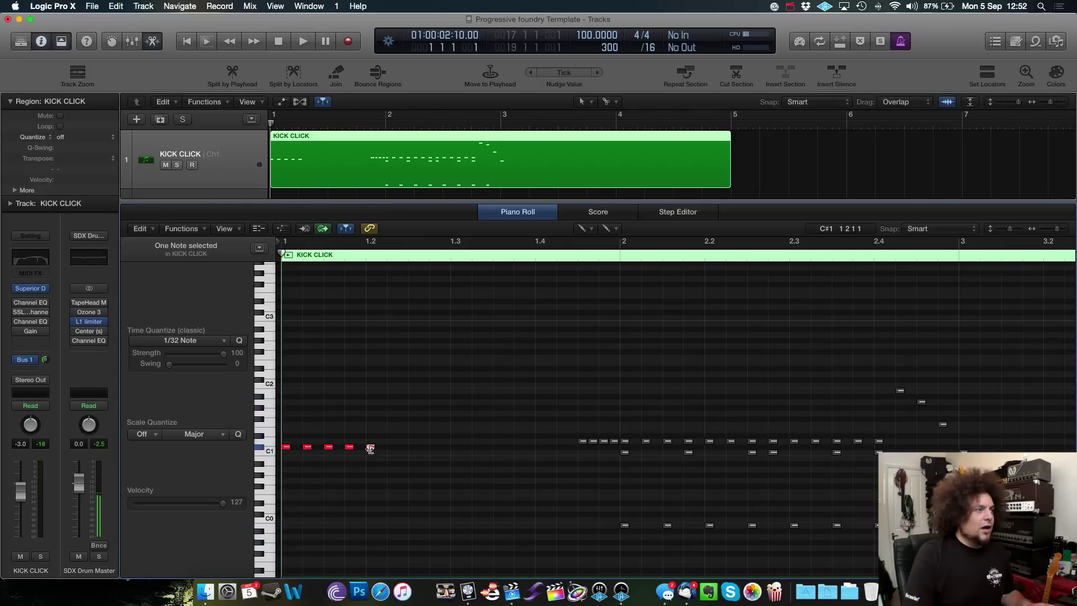
left_click(413, 447)
left_click(433, 447)
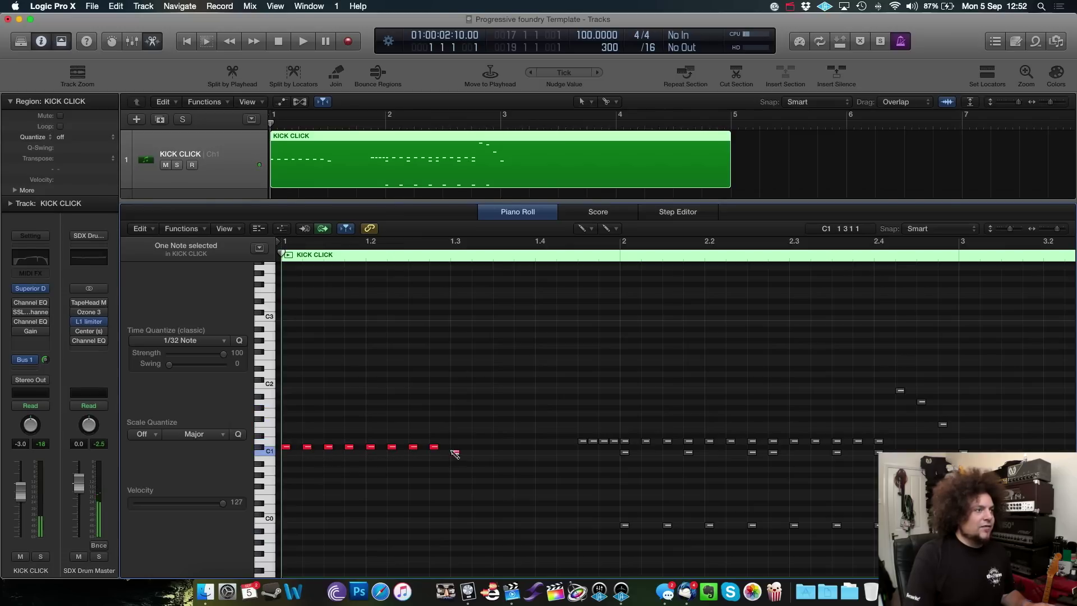
key("space")
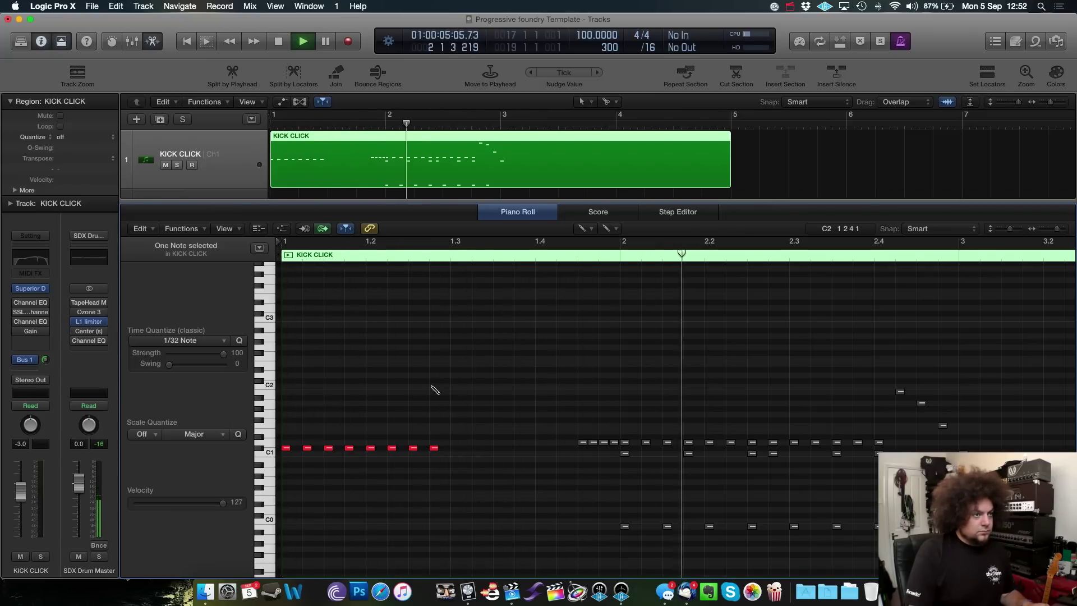
key("space")
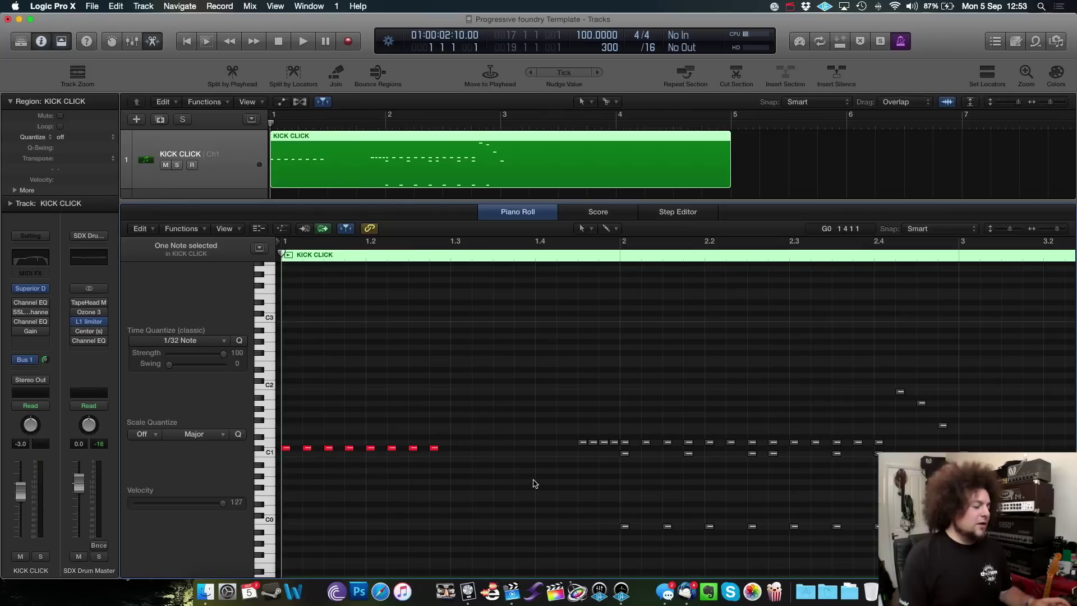
Delete the eight C#1 notes in bar 1 and play back the original pattern with all its notes unmuted
left_click_drag(505, 477, 287, 423)
key("Delete")
left_click_drag(511, 337, 1011, 535)
left_click(550, 256)
key("space")
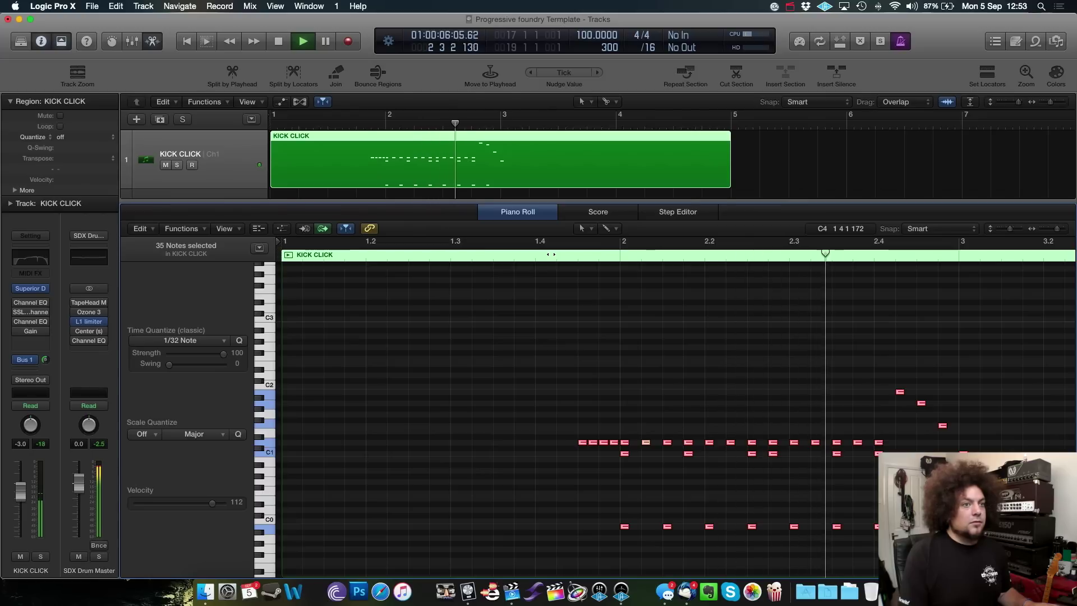
key("space")
Select the four D1 notes leading into bar 2 and set their time quantize to 1/32 Note
scroll(505, 348, "left", 10)
key("t")
left_click(469, 492)
left_click(485, 423)
scroll(484, 424, "left", 2)
left_click(499, 459)
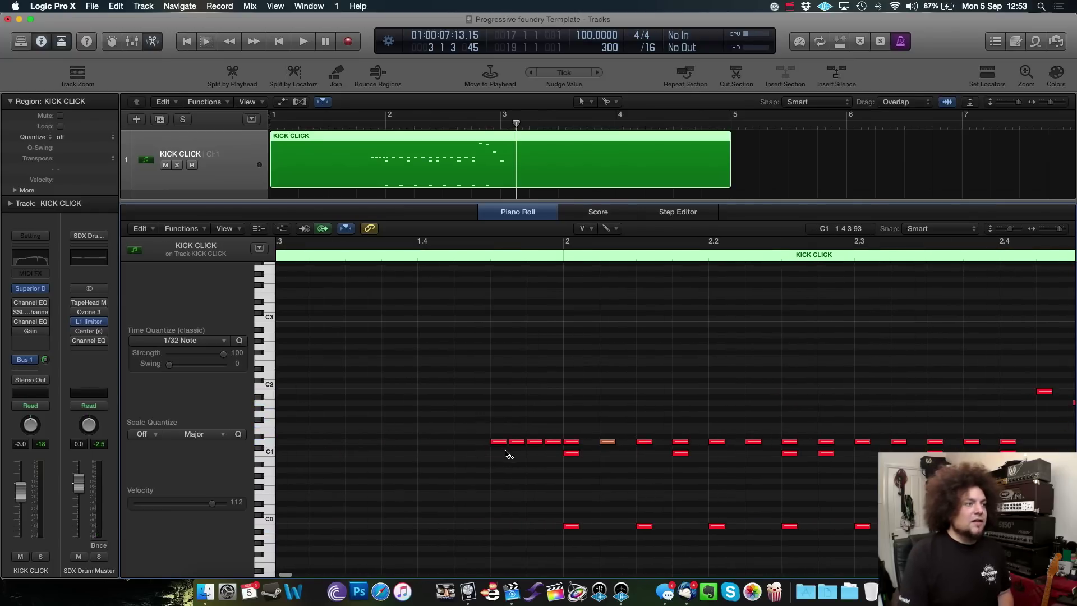
key("t")
left_click(482, 429)
left_click_drag(432, 409, 560, 469)
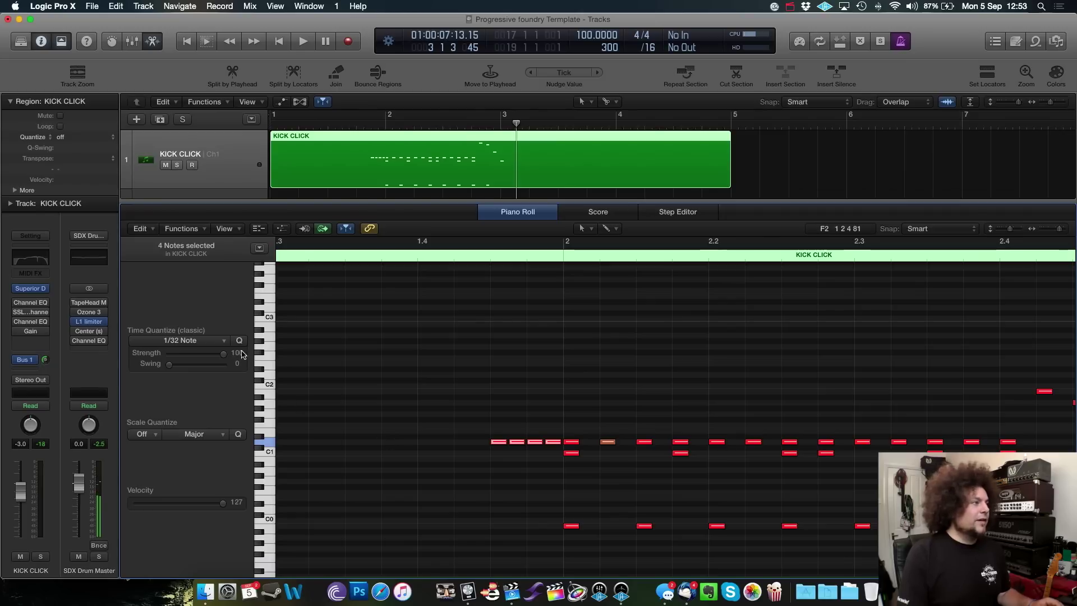
left_click(219, 340)
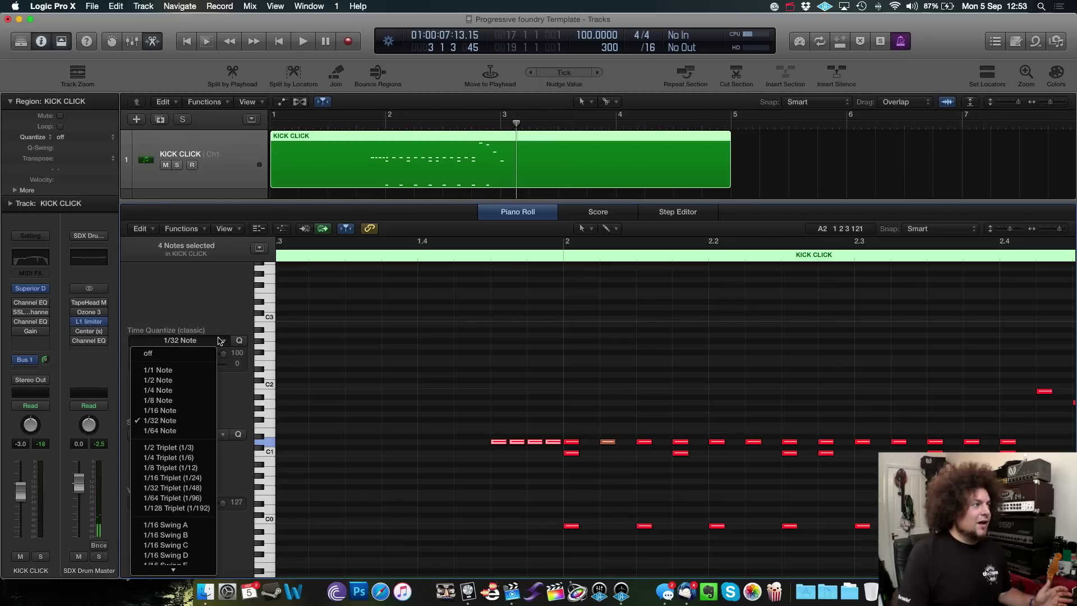
left_click(185, 425)
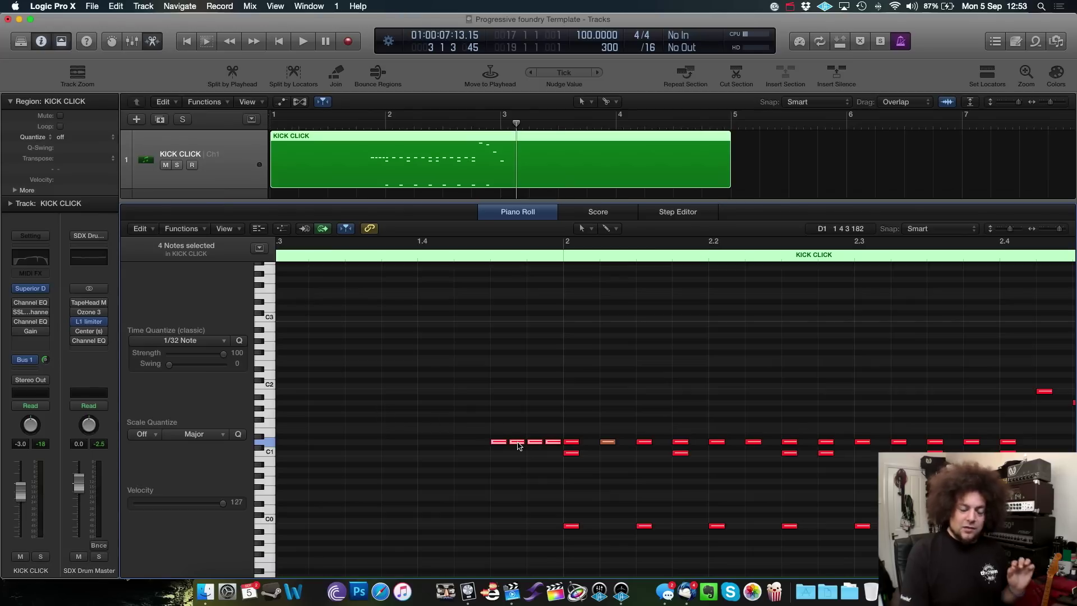
mouse_move(517, 444)
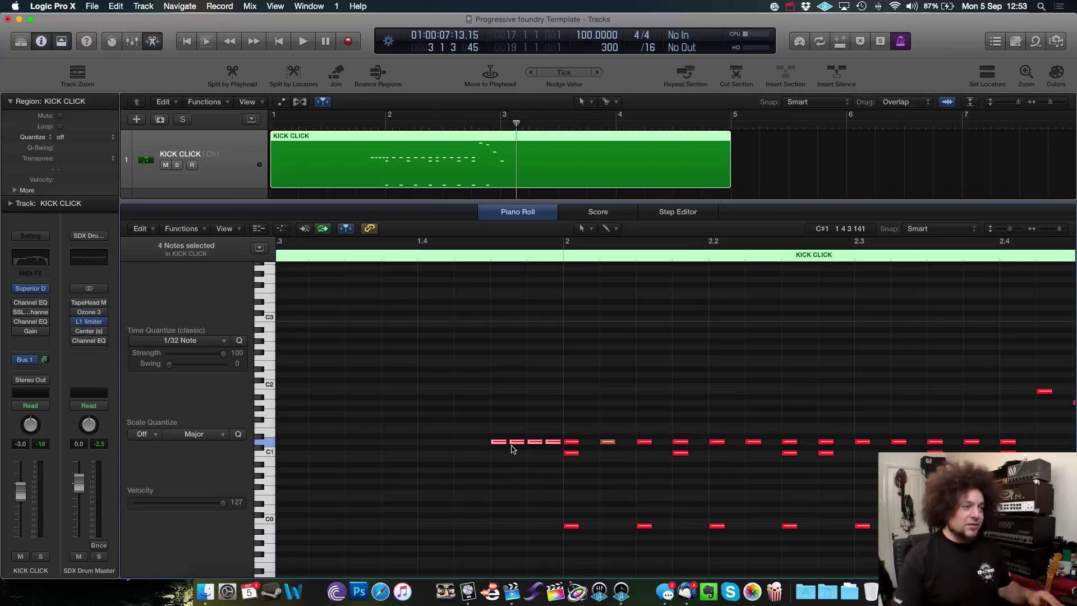
Lower the velocity of the four selected D1 notes before bar 2 to 79 with the Velocity tool
scroll(496, 452, "right", 5)
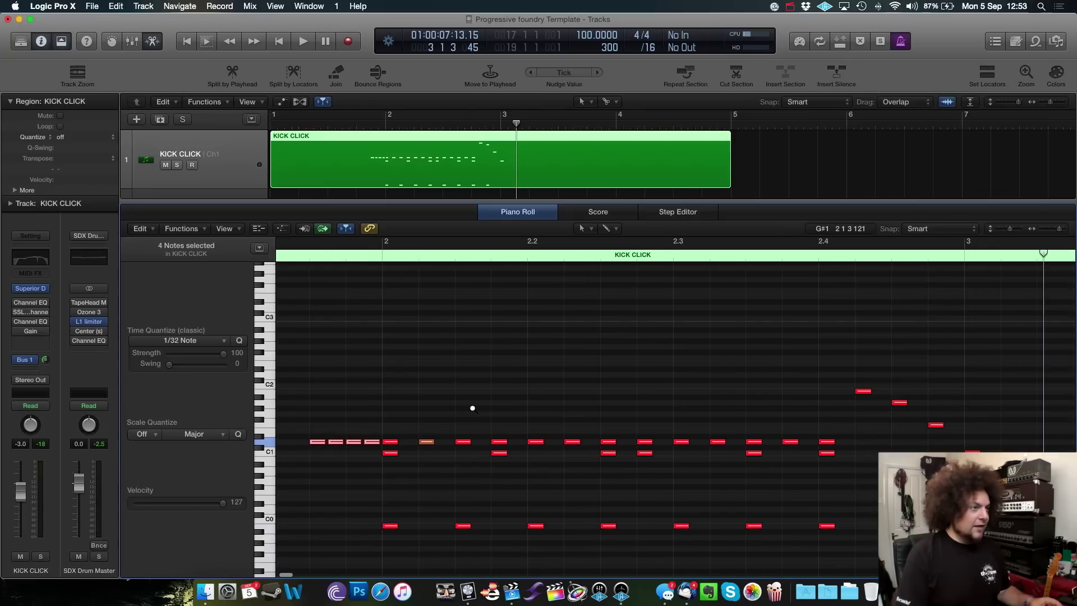
left_click(473, 408, "ctrl+alt")
key("t")
key("Escape")
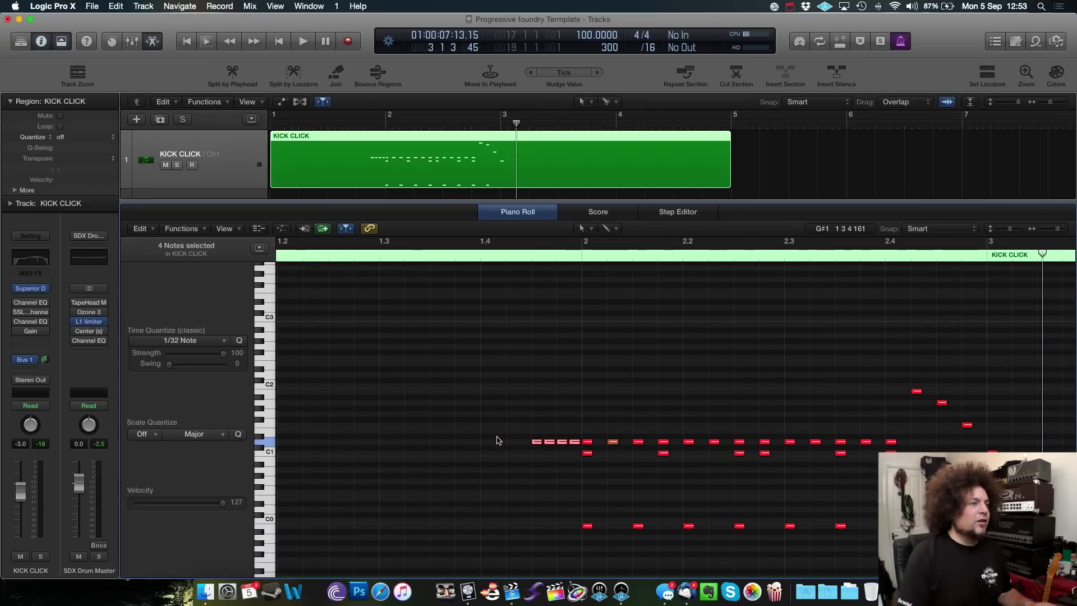
scroll(497, 440, "right", 5)
key("t")
key("v")
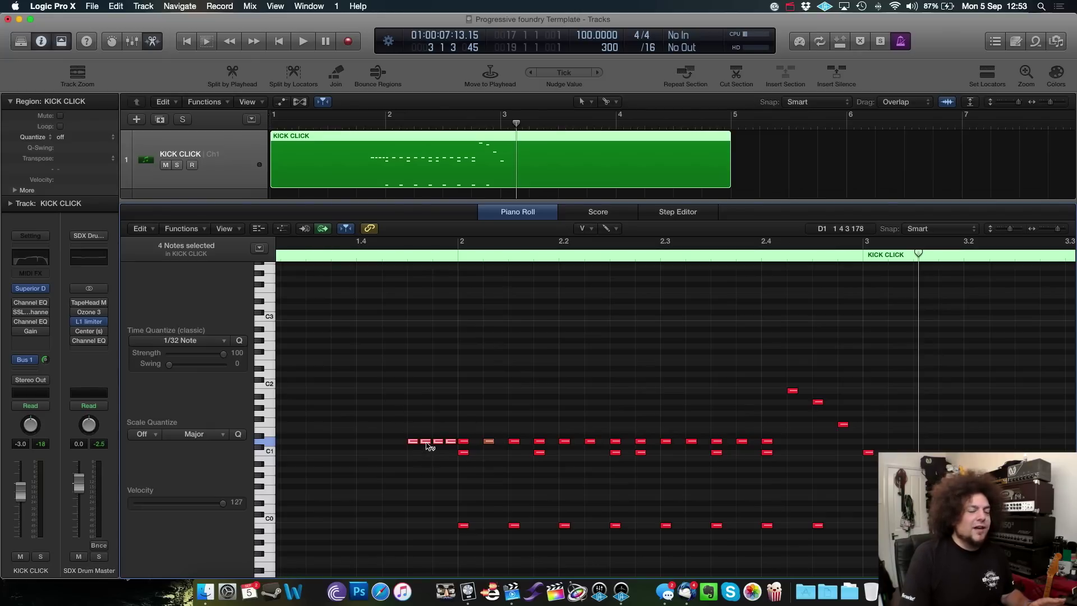
left_click_drag(430, 446, 428, 510)
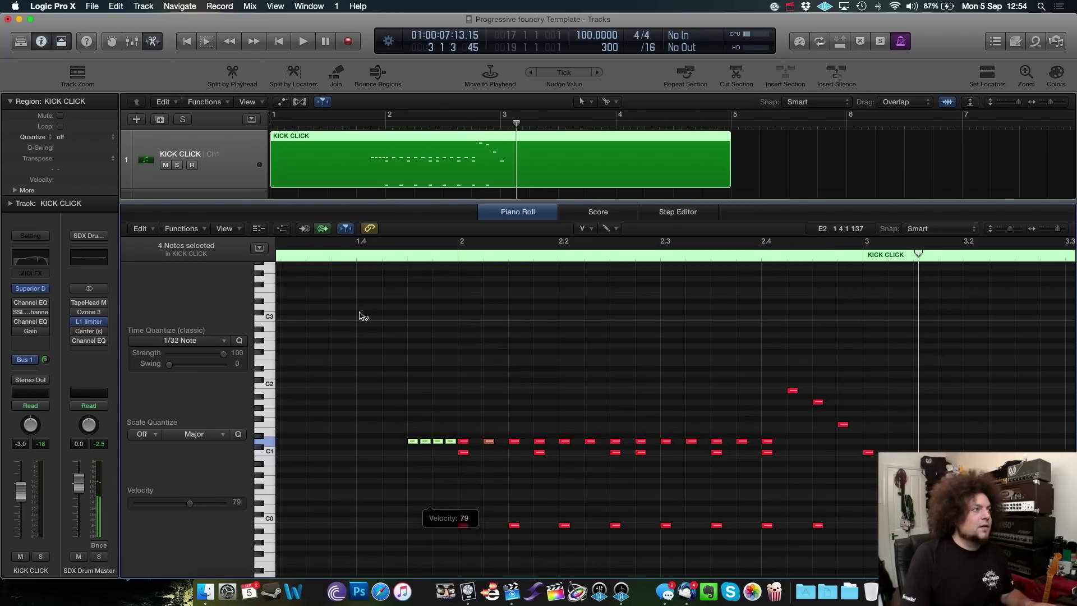
Lower the velocities of the unaccented D1 notes across bar 2, with 94 for the one at 2 1 3, and play the pattern
scroll(426, 393, "left", 1)
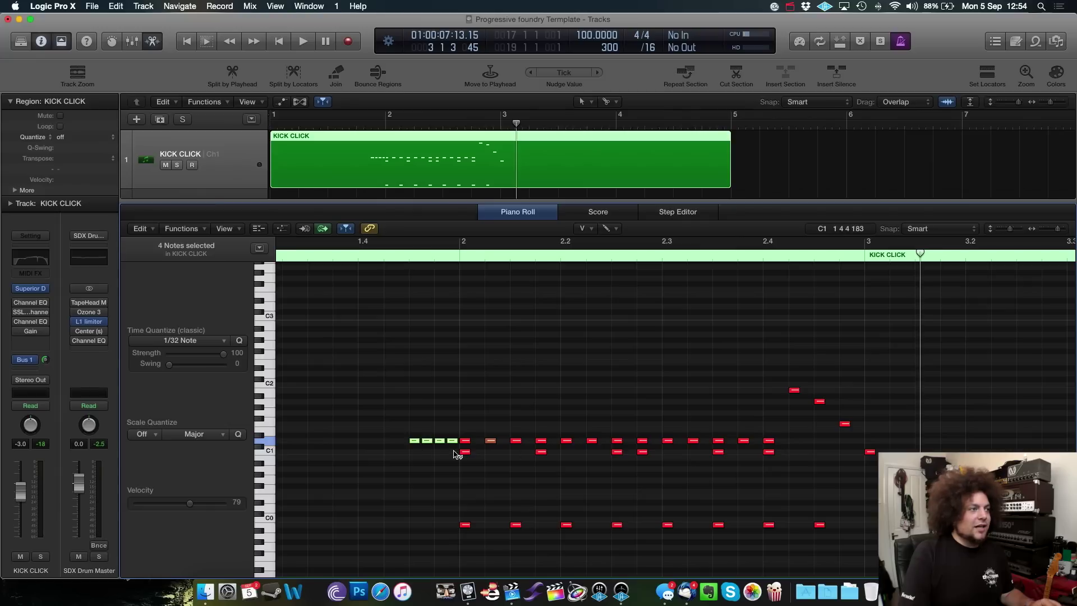
left_click_drag(493, 444, 496, 483)
left_click_drag(517, 442, 519, 483)
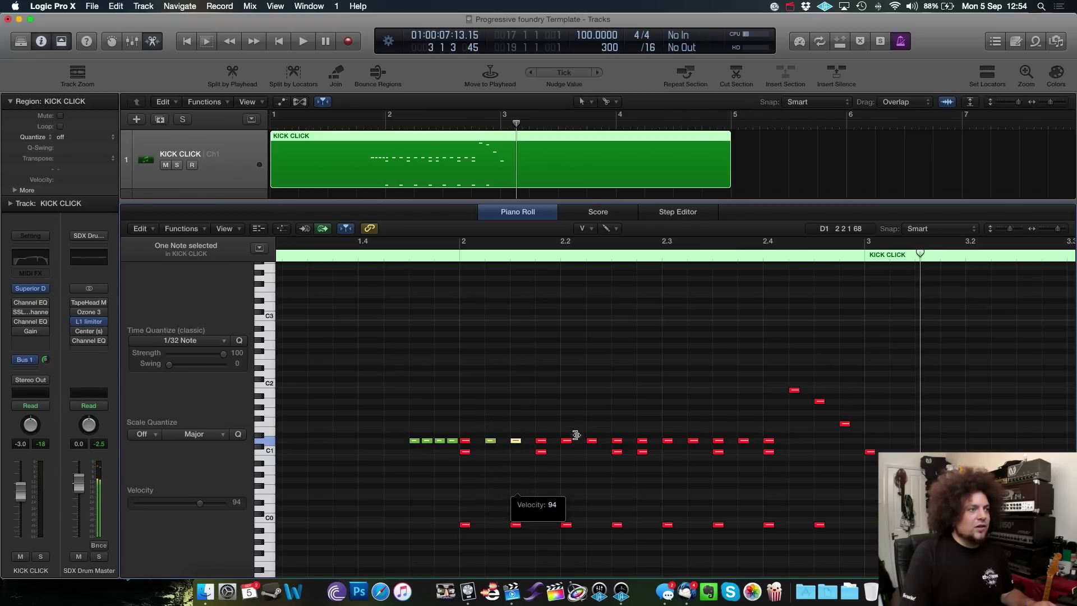
left_click_drag(566, 441, 595, 510)
left_click_drag(667, 441, 699, 513)
left_click_drag(745, 443, 746, 508)
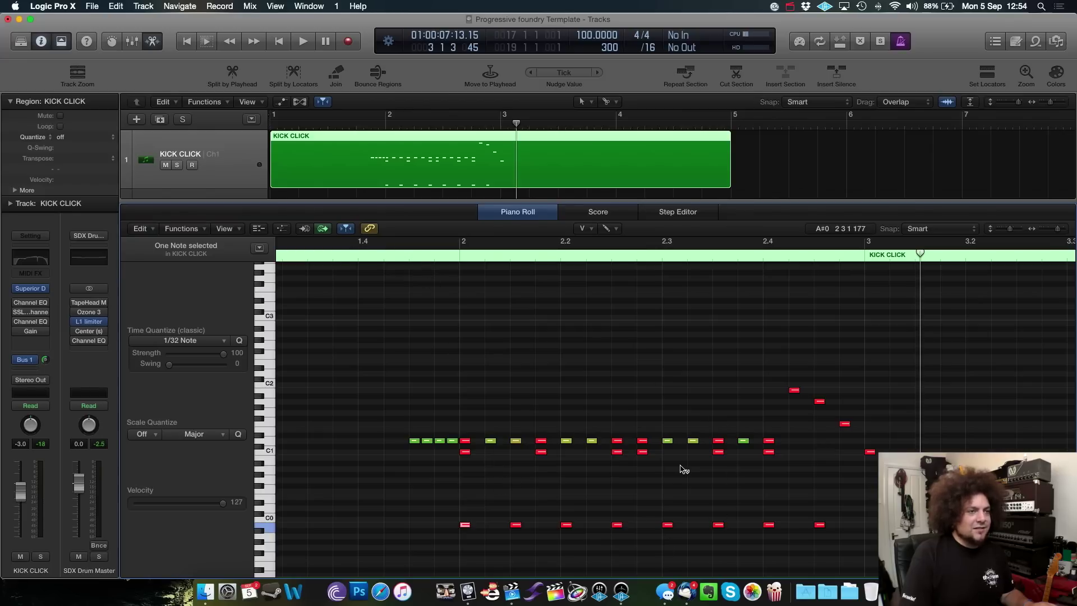
double_click(305, 256)
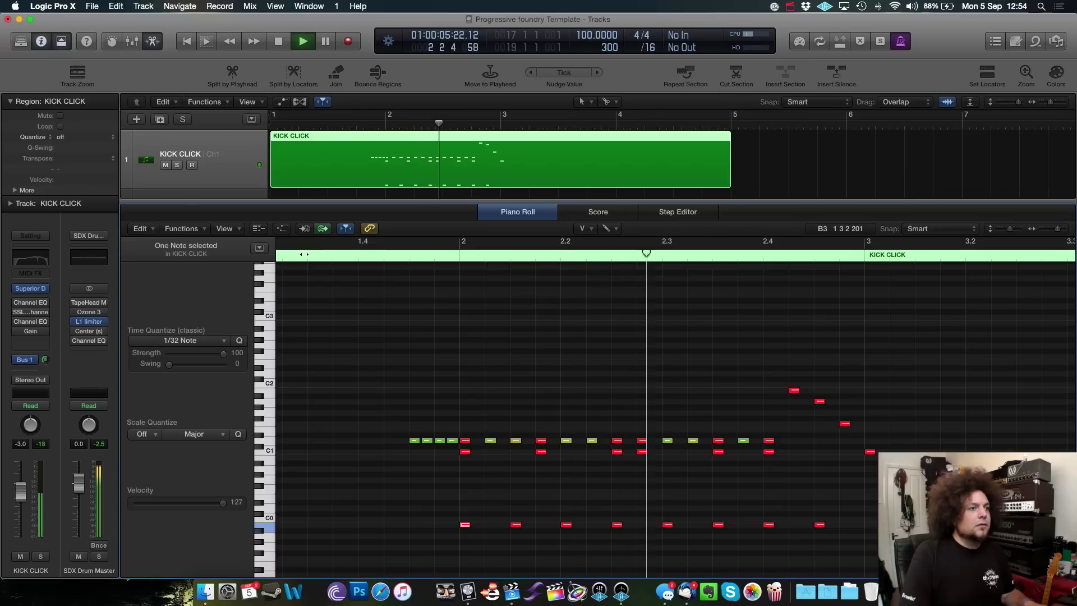
key("space")
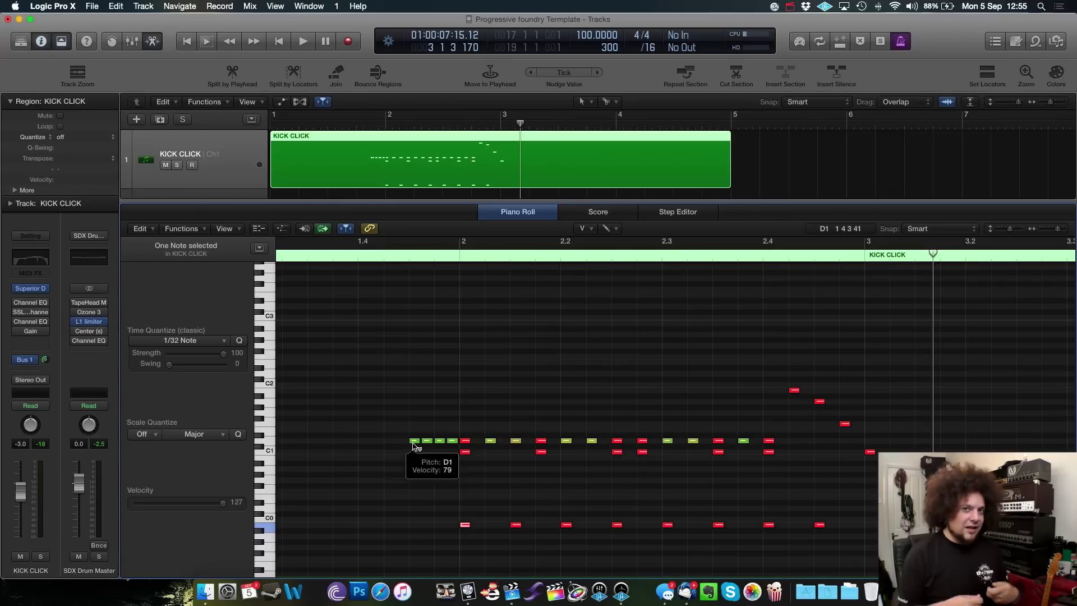
Fine-tune the softer D1 velocities, using 88 at 2 1 2, 86 at 2 3 1 and 90 at 2 3 4, and play the result
left_click_drag(412, 443, 457, 451)
left_click(492, 443)
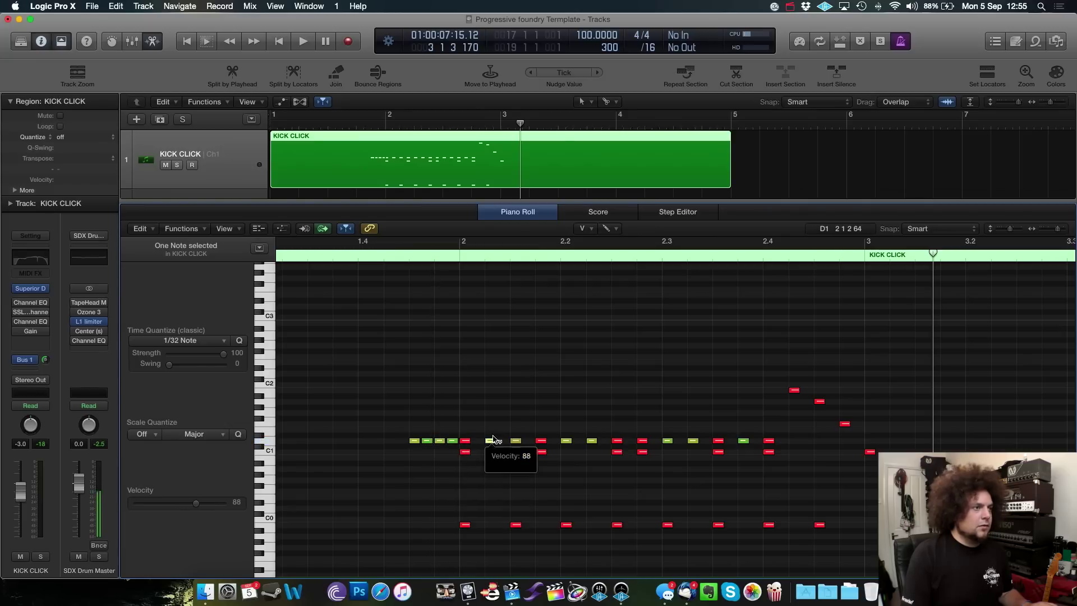
left_click(567, 443)
left_click(668, 444)
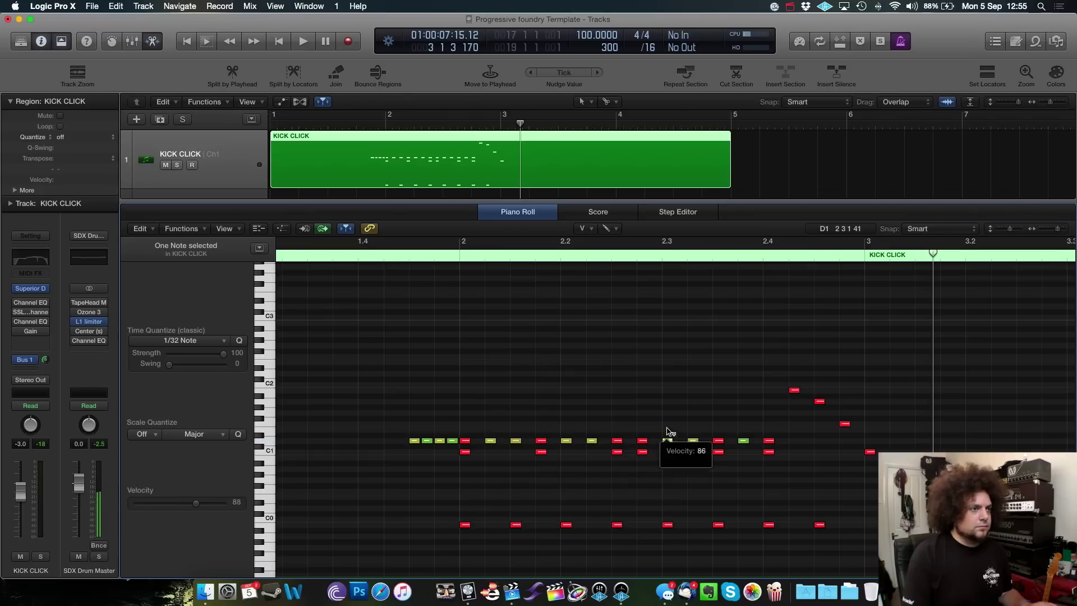
left_click(694, 443)
left_click(745, 441)
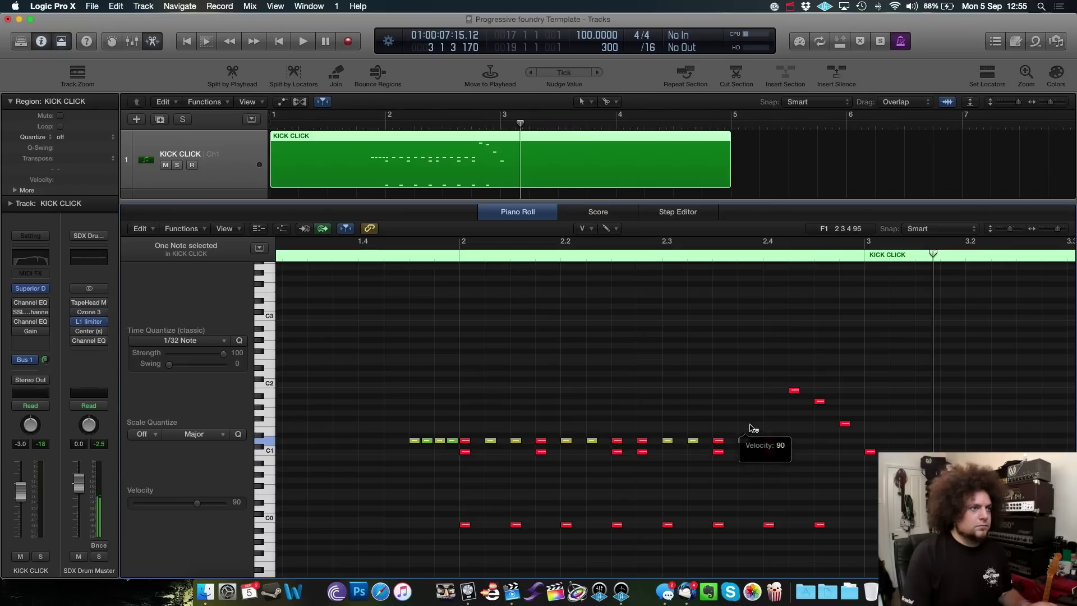
key("space")
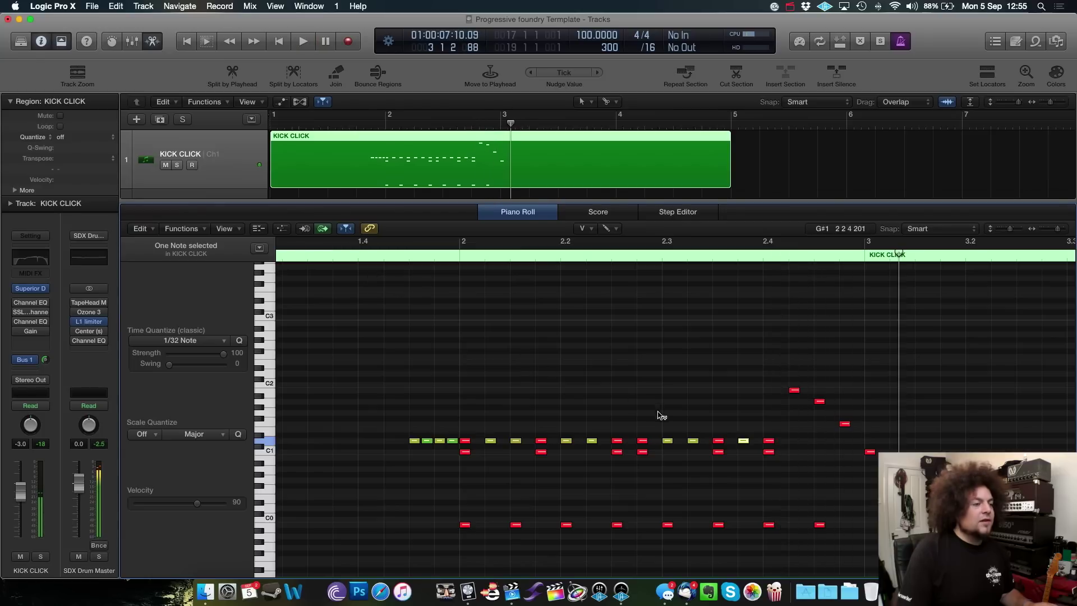
Slightly reduce the velocities of the C1 notes, the D1 note at 2 2 3 and the tom notes, and play the pattern
left_click(617, 441)
left_click_drag(617, 453, 619, 463)
double_click(360, 261)
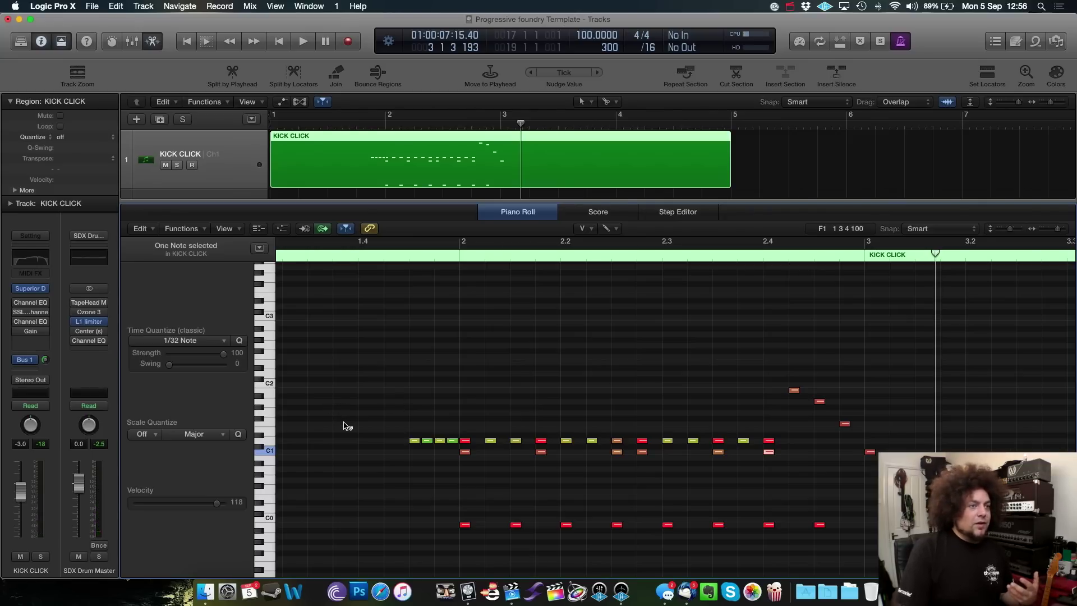
scroll(364, 422, "right", 1)
scroll(365, 422, "left", 5)
scroll(365, 421, "right", 4)
scroll(368, 422, "left", 2)
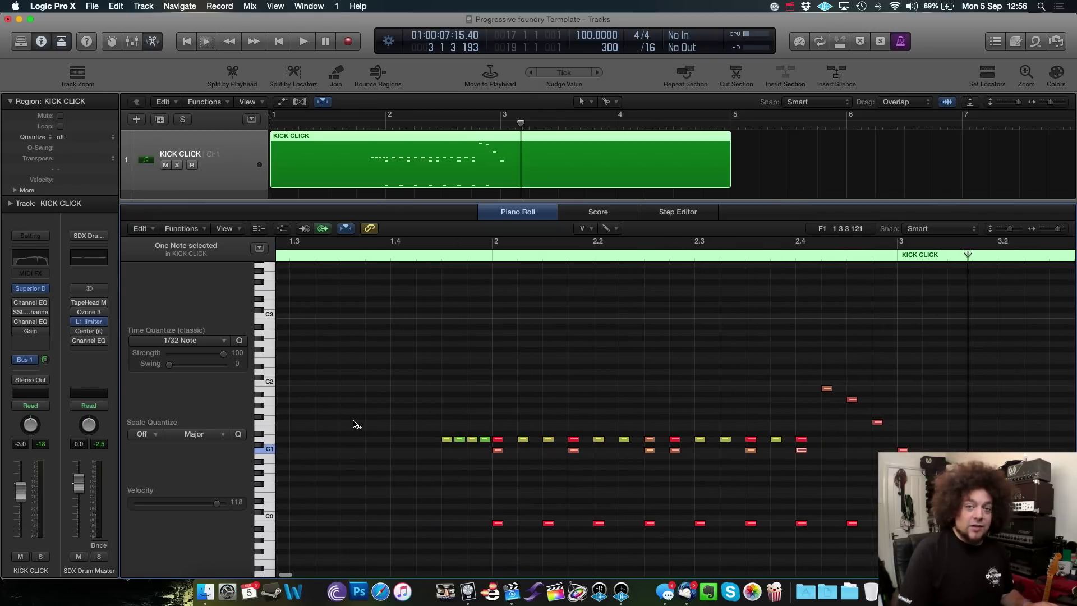
scroll(357, 425, "right", 1)
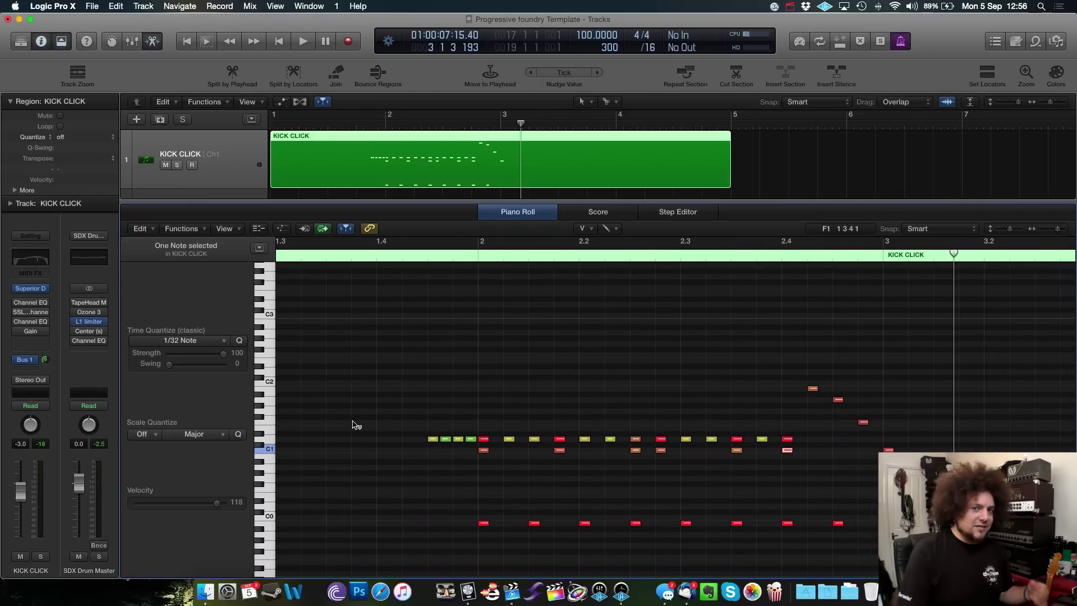
Play the drum pattern back and examine the notes in bars 3 and 4
double_click(368, 261)
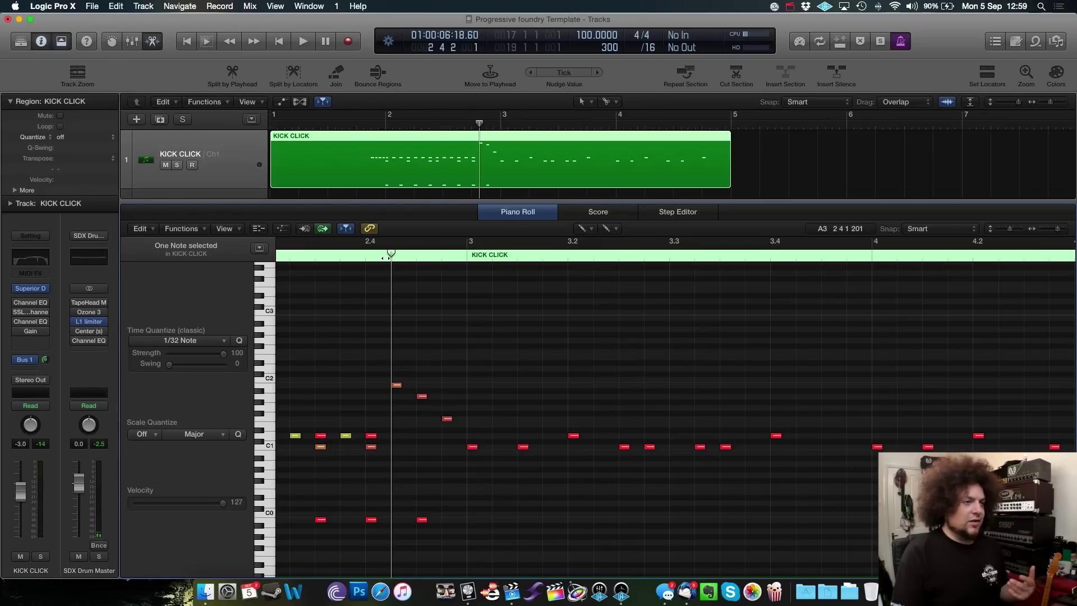
scroll(404, 278, "right", 4)
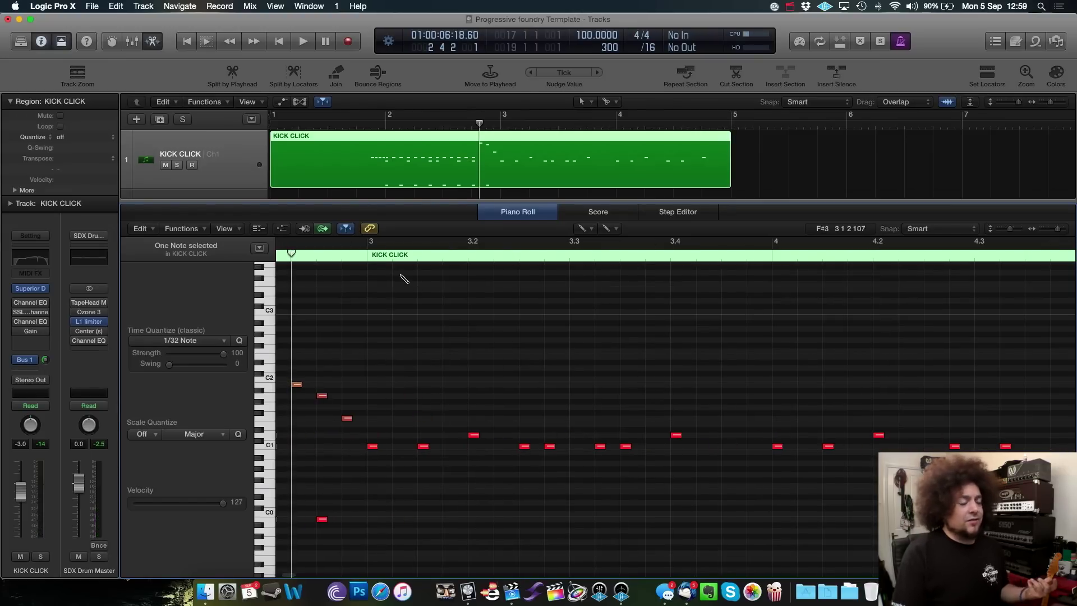
Play the drum pattern from the tom notes at the end of bar 2 through the end of bar 4
scroll(311, 330, "left", 20)
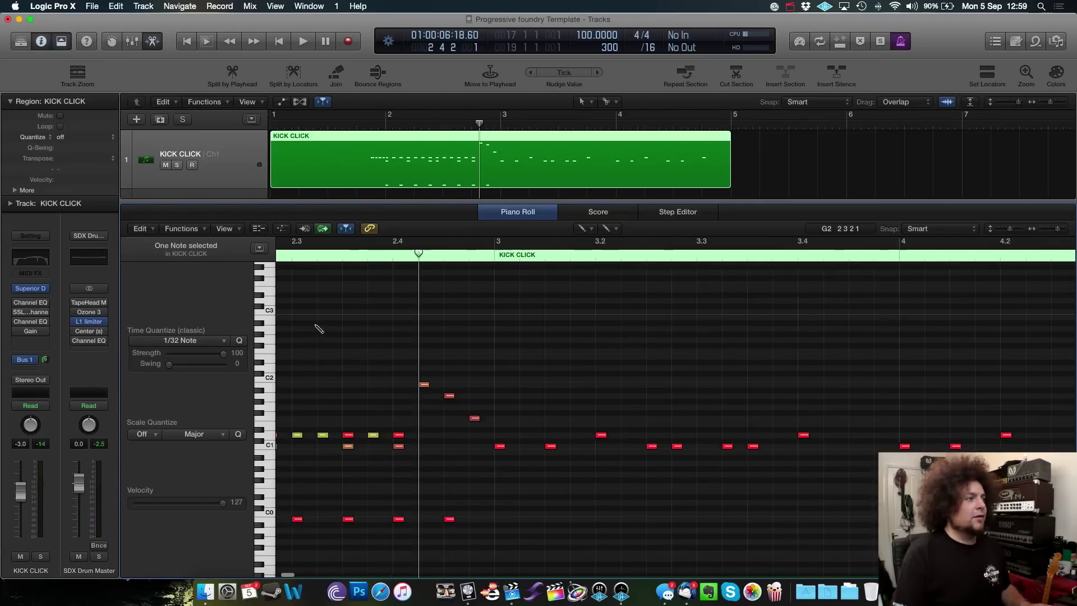
left_click(416, 258)
key("space")
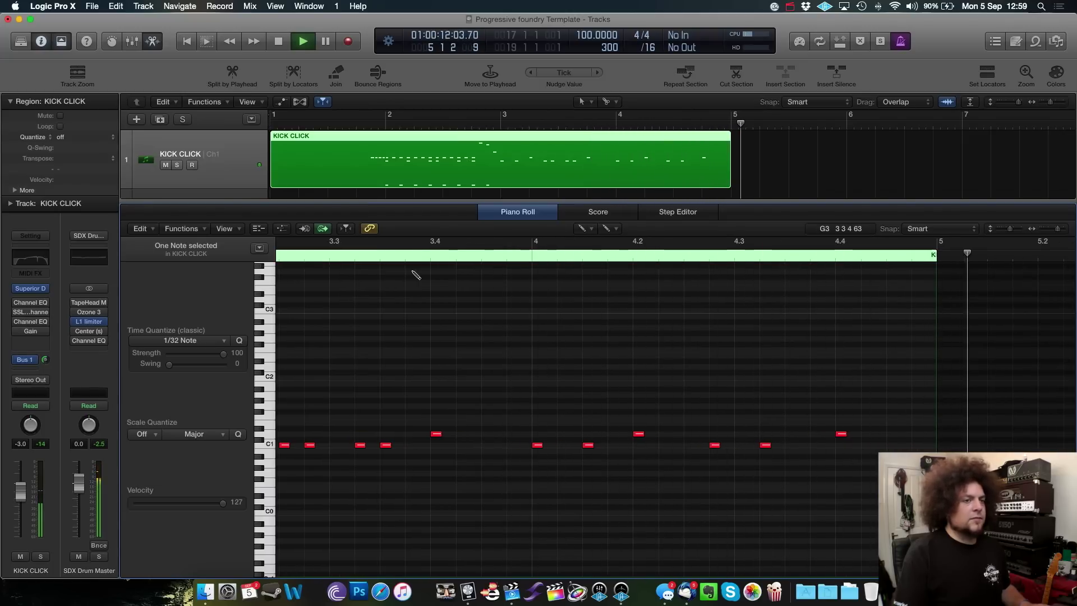
key("space")
Lower the C1 note velocities to 103 at 3 2 3 and 98 at 3 3 2, and play the result
scroll(418, 274, "left", 5)
key("t")
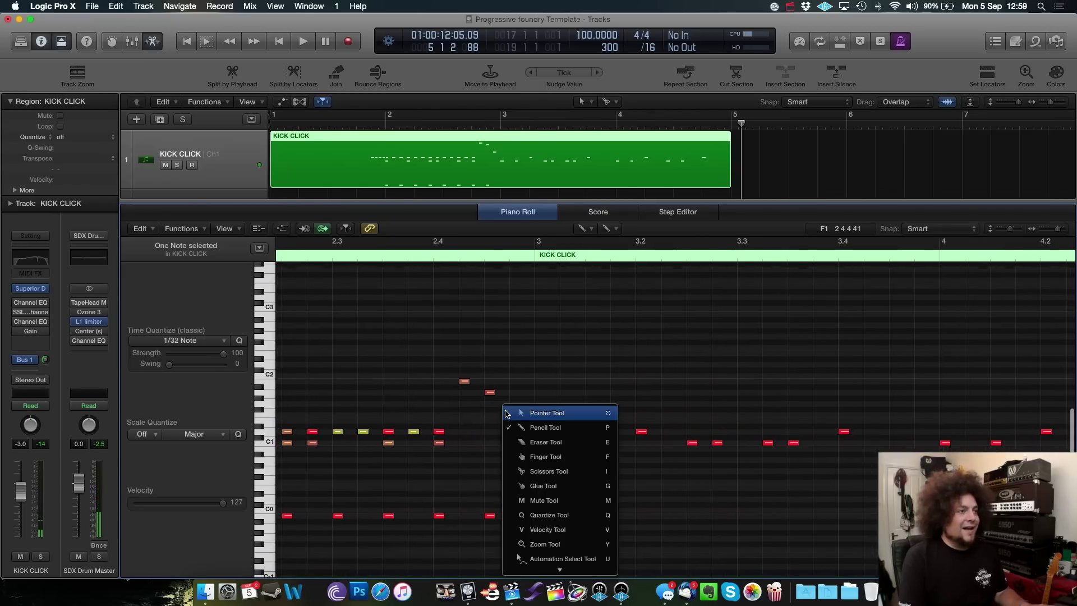
left_click(564, 529)
scroll(599, 438, "right", 5)
scroll(599, 435, "left", 4)
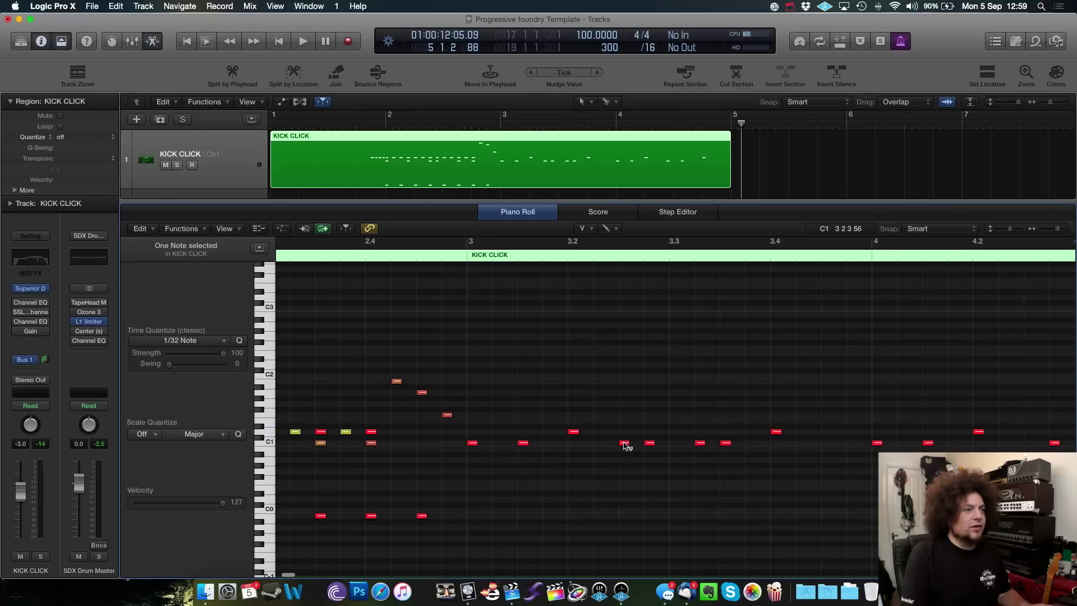
scroll(626, 446, "left", 1)
left_click_drag(628, 444, 630, 482)
left_click_drag(702, 443, 705, 485)
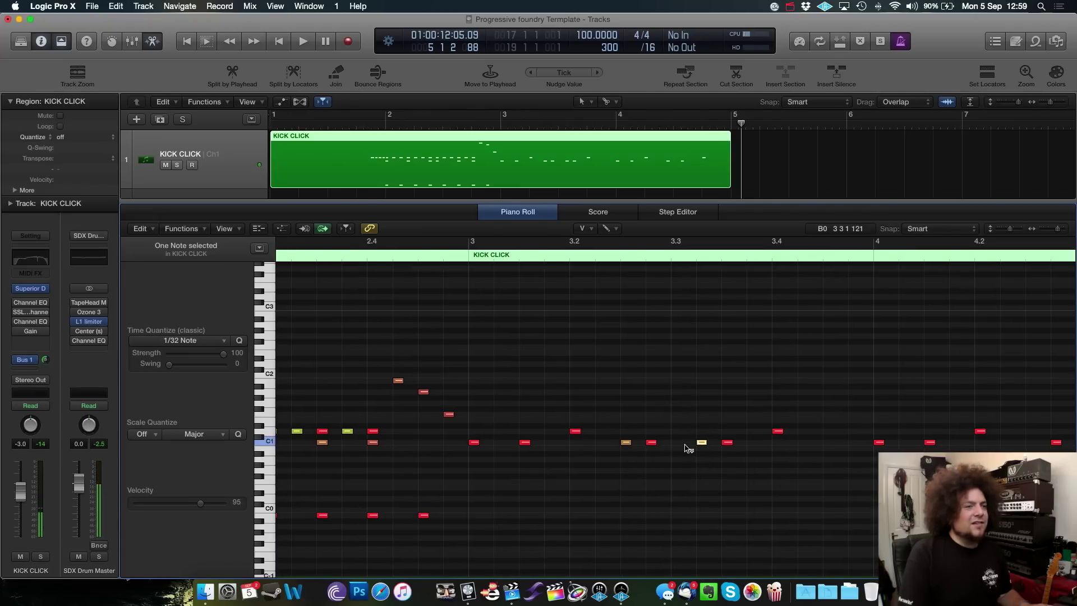
mouse_move(705, 447)
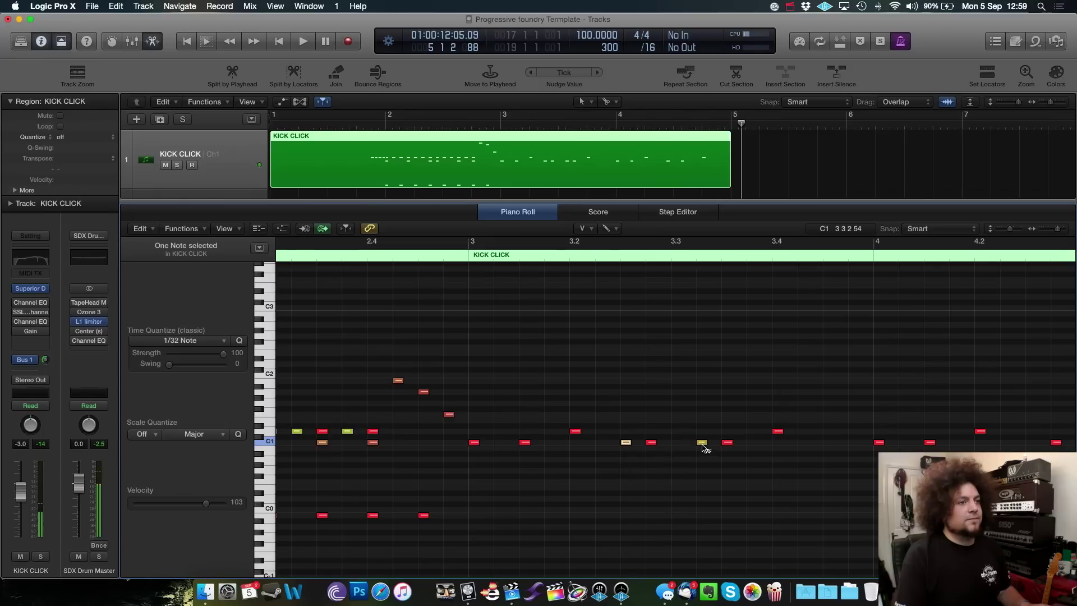
left_click(457, 258)
key("space")
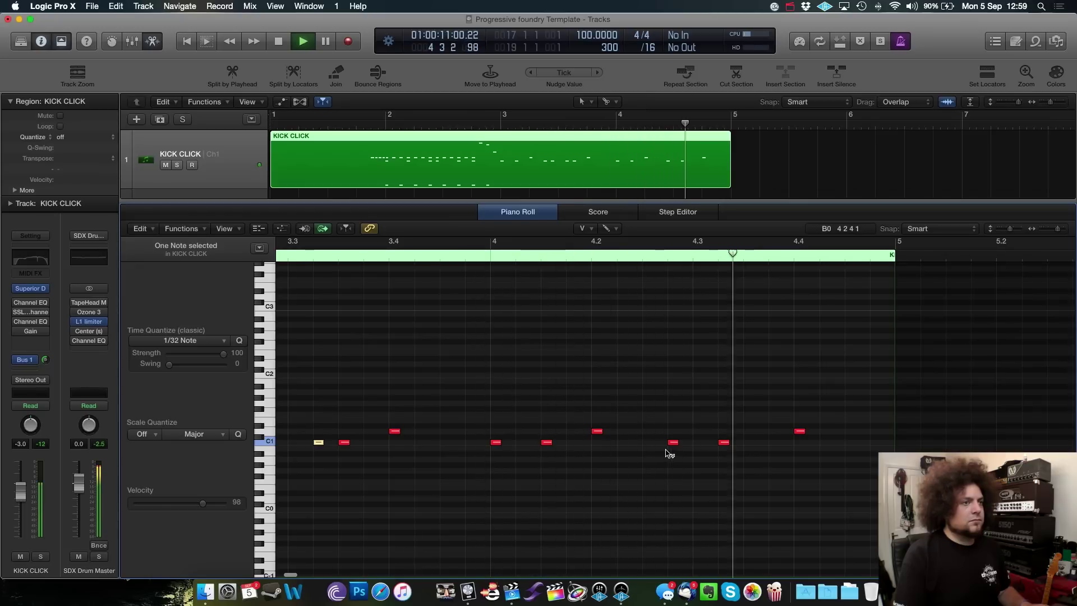
key("space")
Slightly lower the velocities of the C1 notes at 4 3 2 and 4 2 4, using 119 for the one at 4 2 4
left_click(723, 442)
left_click(673, 442)
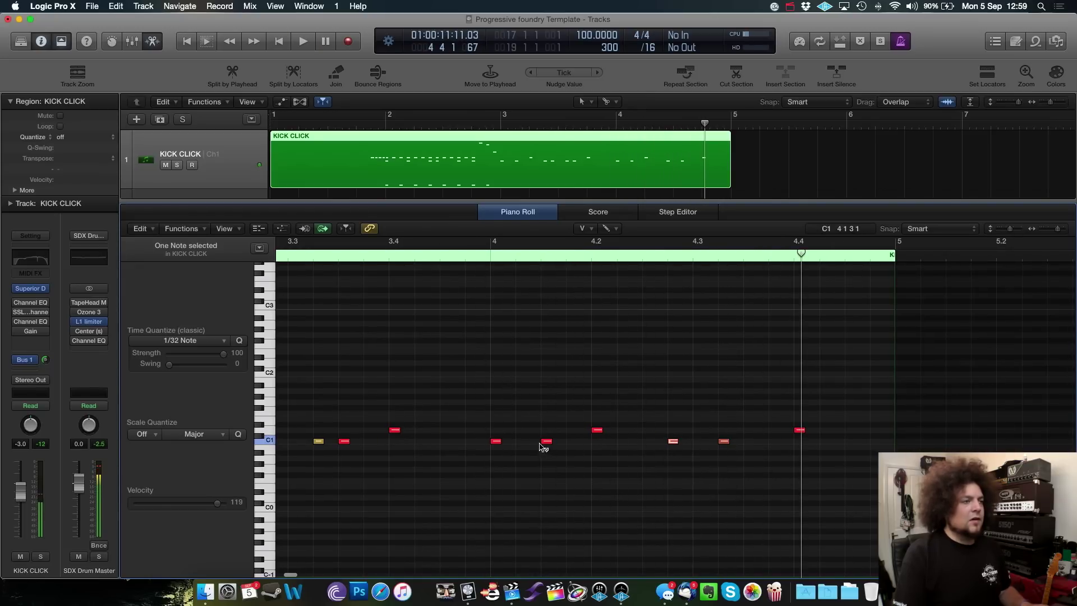
scroll(799, 471, "left", 5)
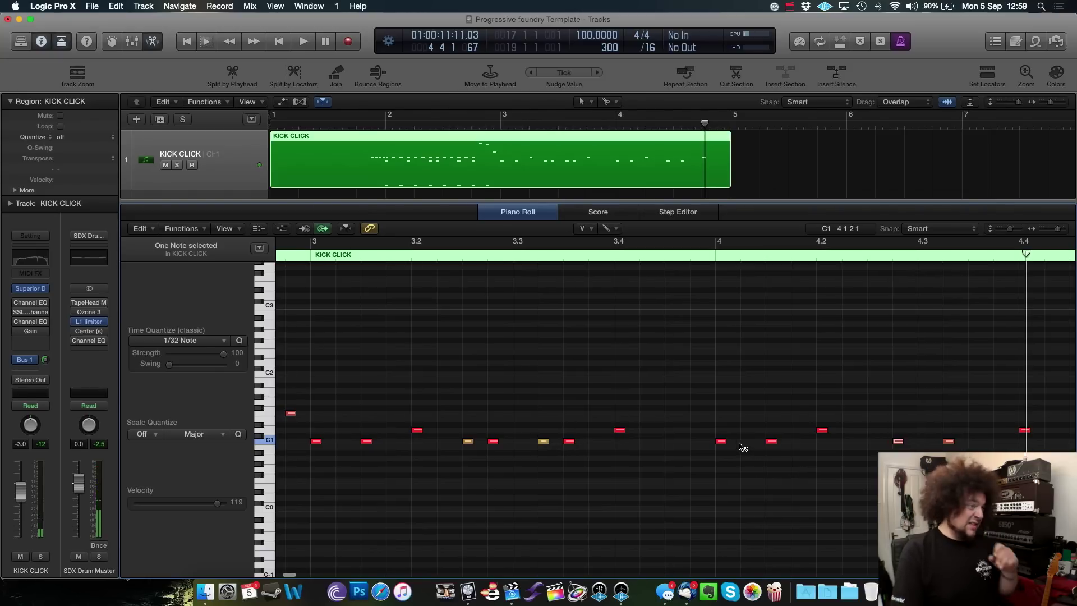
scroll(638, 481, "left", 2)
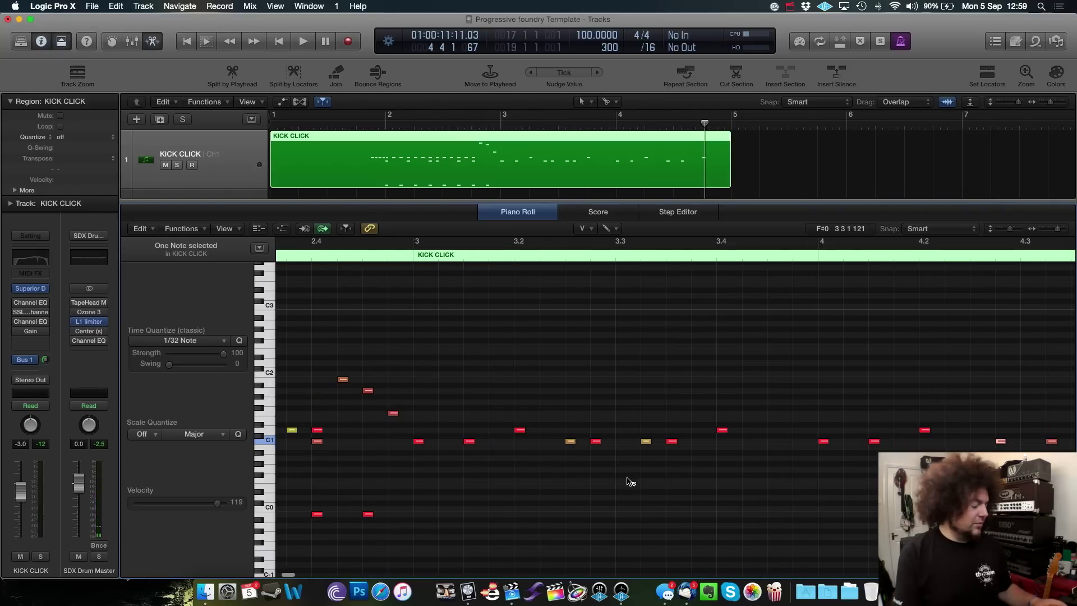
Draw soft D1 notes in bar 3 at velocity 89, at 3 1 2, 3 2 2 and 3 4 2, plus a quick pair just before bar 4
key("t")
left_click(626, 495)
scroll(416, 451, "left", 5)
scroll(416, 450, "left", 3)
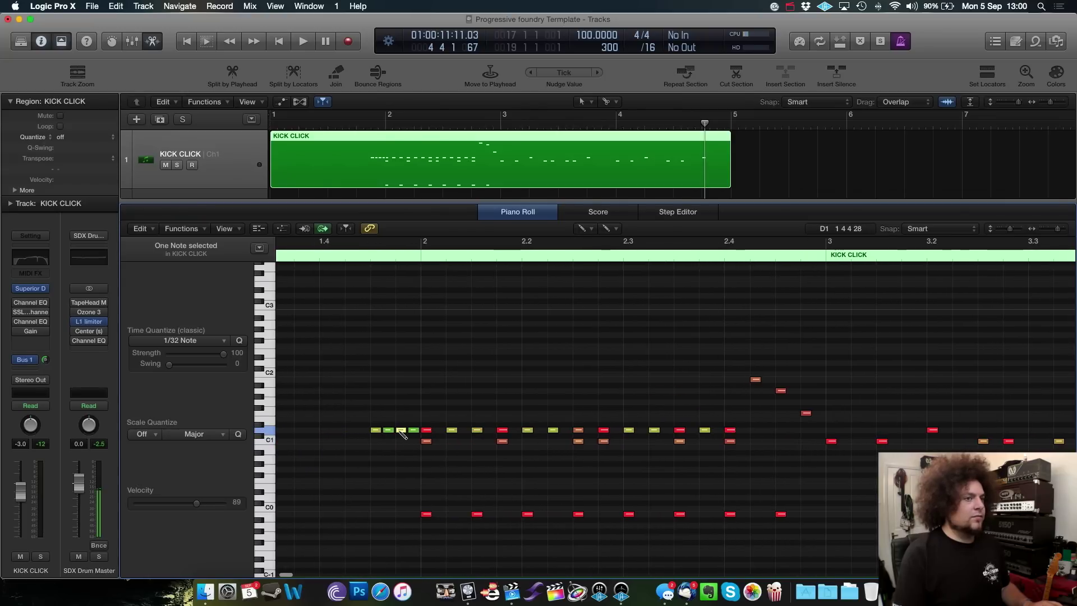
scroll(557, 428, "right", 5)
scroll(587, 428, "right", 2)
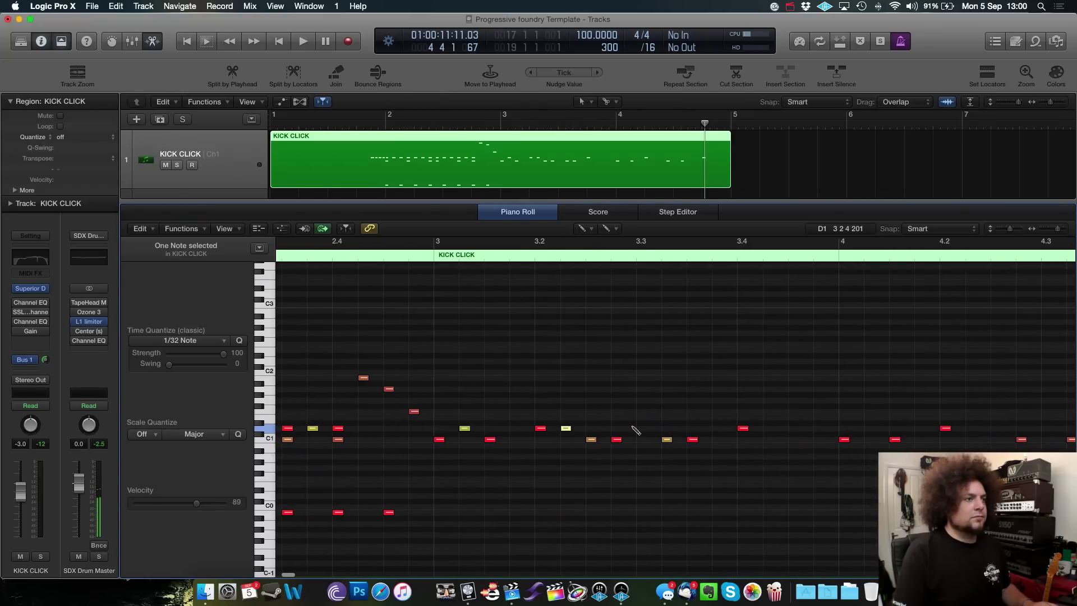
scroll(590, 433, "right", 1)
scroll(590, 431, "right", 4)
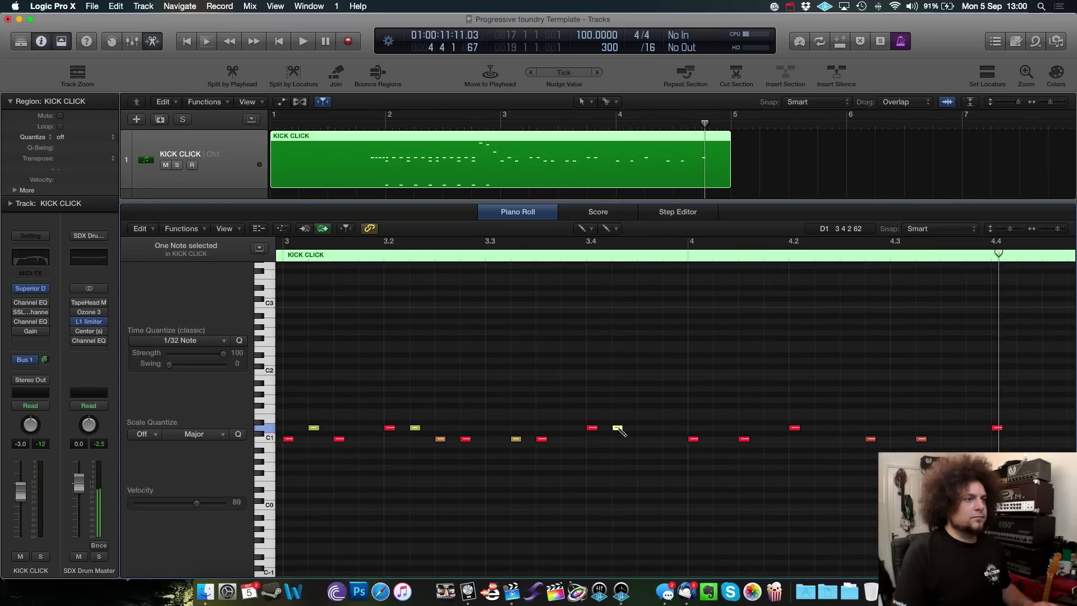
left_click(551, 428)
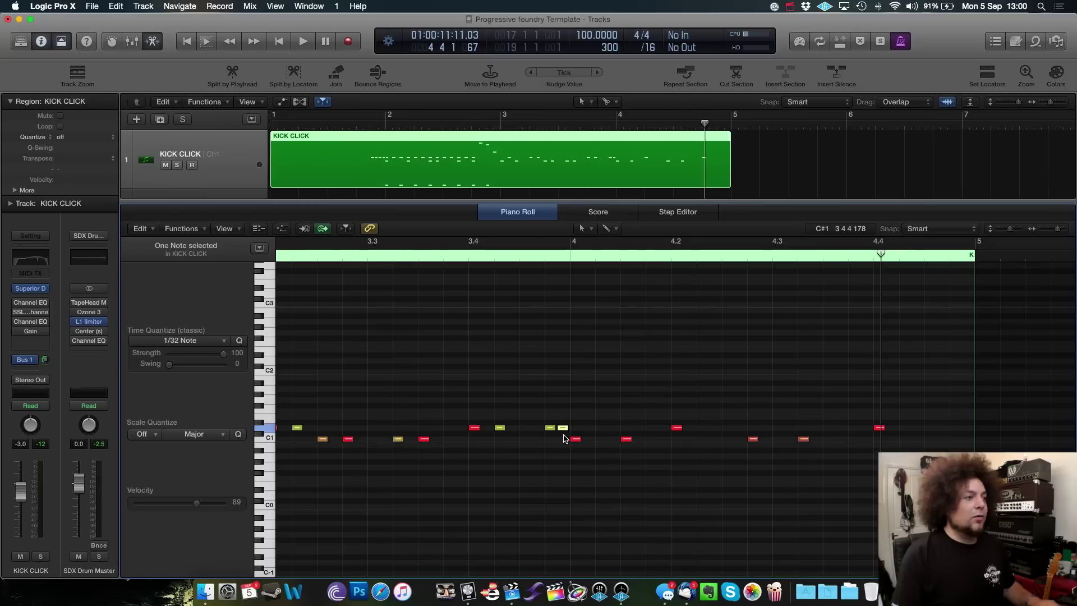
Select the quick D1 notes just before bar 4 and quantize them to 1/32 notes
right_click(551, 426)
key("Escape")
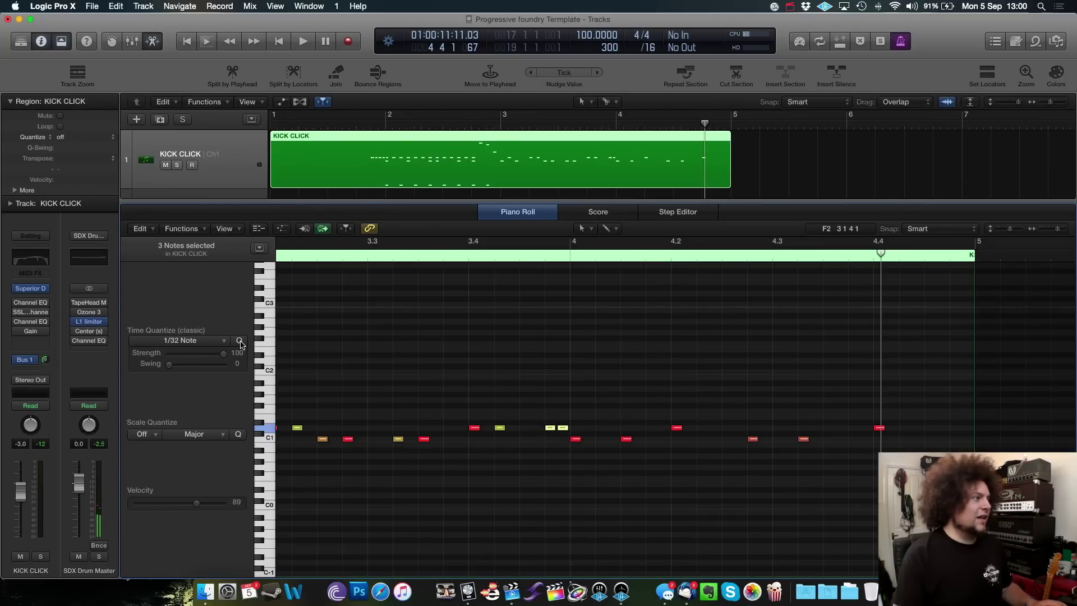
scroll(547, 421, "left", 3)
Add matching soft D1 notes in bar 4 at 4 1 2, 4 2 2 and 4 4 2, with a quick pair before bar 5, and play the pattern
right_click(550, 425)
left_click(572, 437)
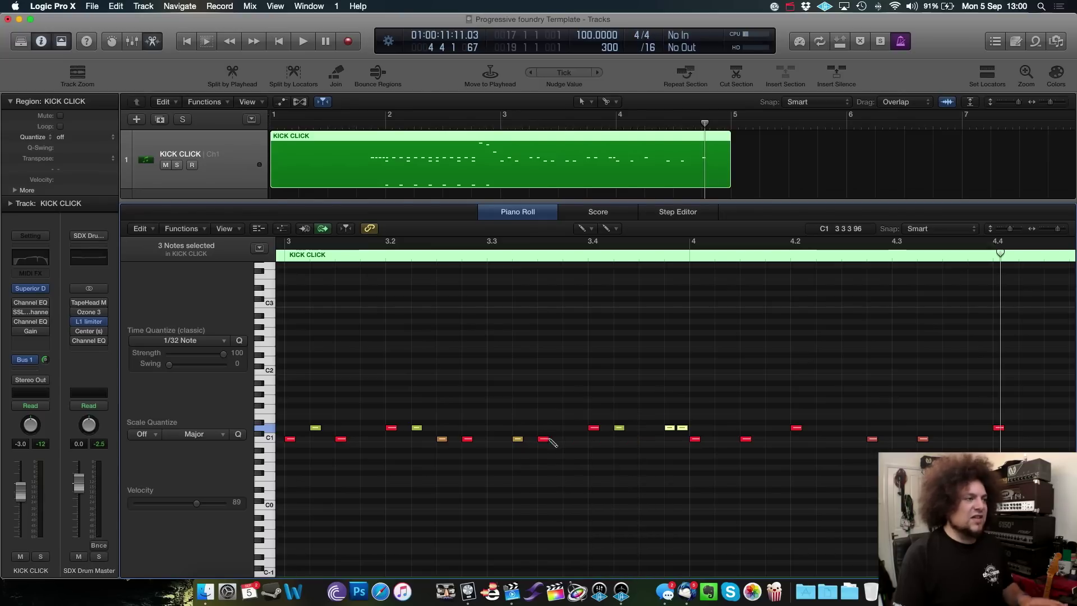
scroll(570, 415, "left", 5)
left_click(469, 258)
key("space")
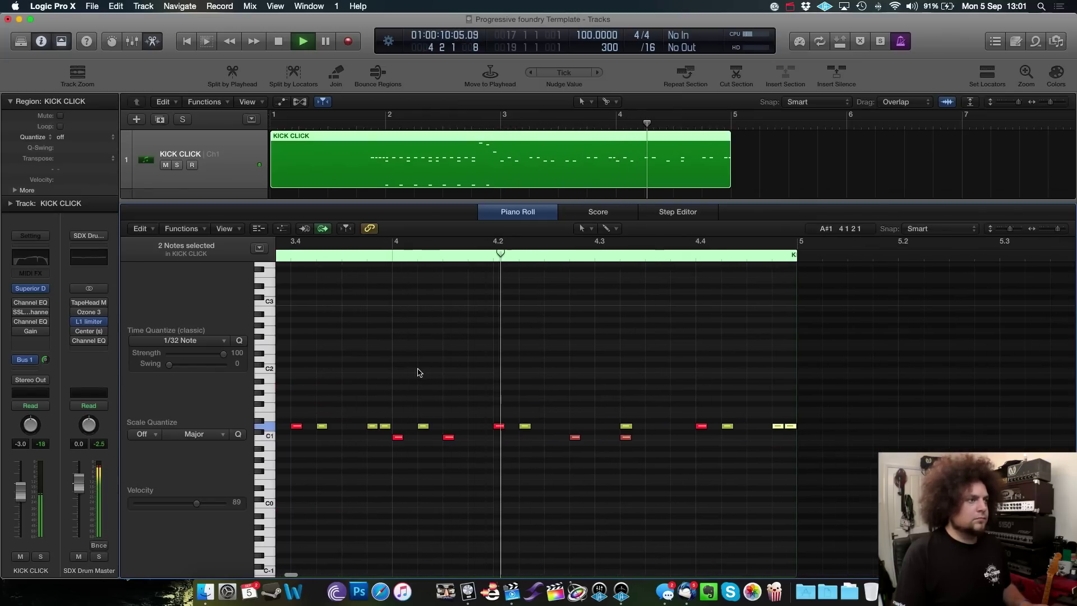
key("space")
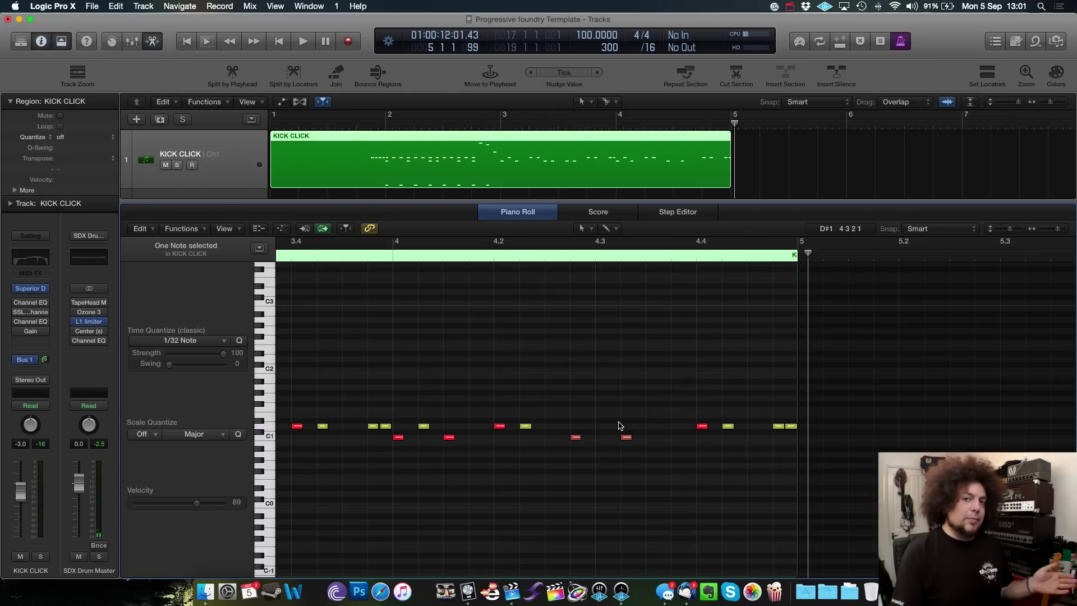
Draw a single G#-1 note on the first beat of bar 3
scroll(565, 440, "left", 10)
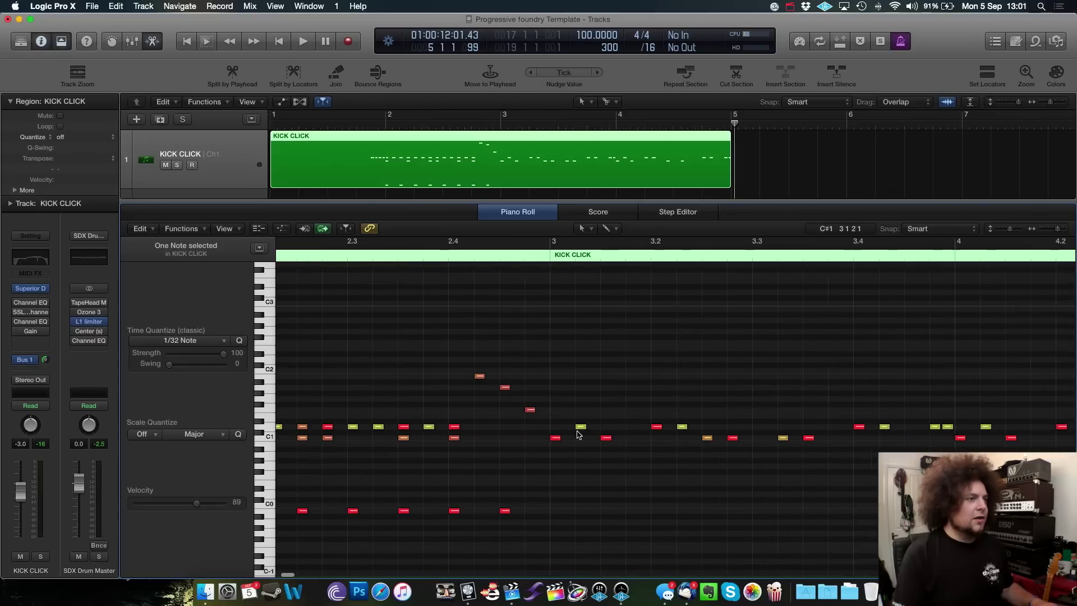
key("t")
left_click(574, 457)
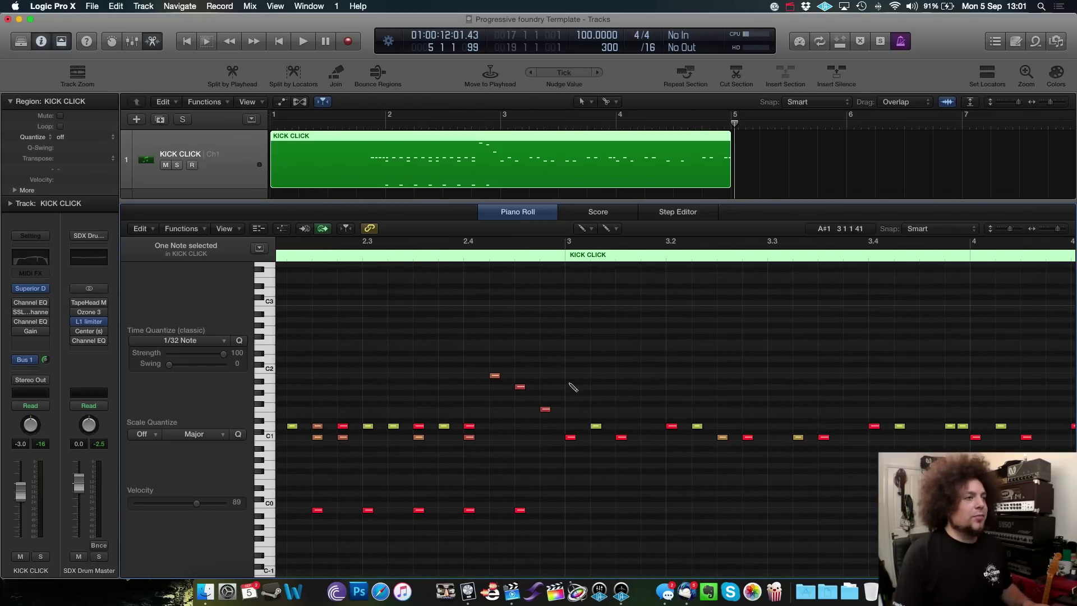
key("t")
key("e")
left_click(571, 512)
key("t")
key("p")
left_click(571, 527)
key("t")
left_click(596, 333)
Draw a row of evenly spaced eighth-note hits on A#-1 from 3 1 3 to 3 4 1
scroll(617, 499, "right", 3)
scroll(618, 500, "down", 1)
left_click(527, 485)
left_click(578, 485)
left_click(630, 485)
left_click(679, 485)
left_click(730, 484)
left_click(781, 485)
Extend the A#-1 eighth-note row through the end of bar 4 and move the whole row down to B-2
scroll(673, 493, "right", 5)
scroll(558, 501, "down", 3)
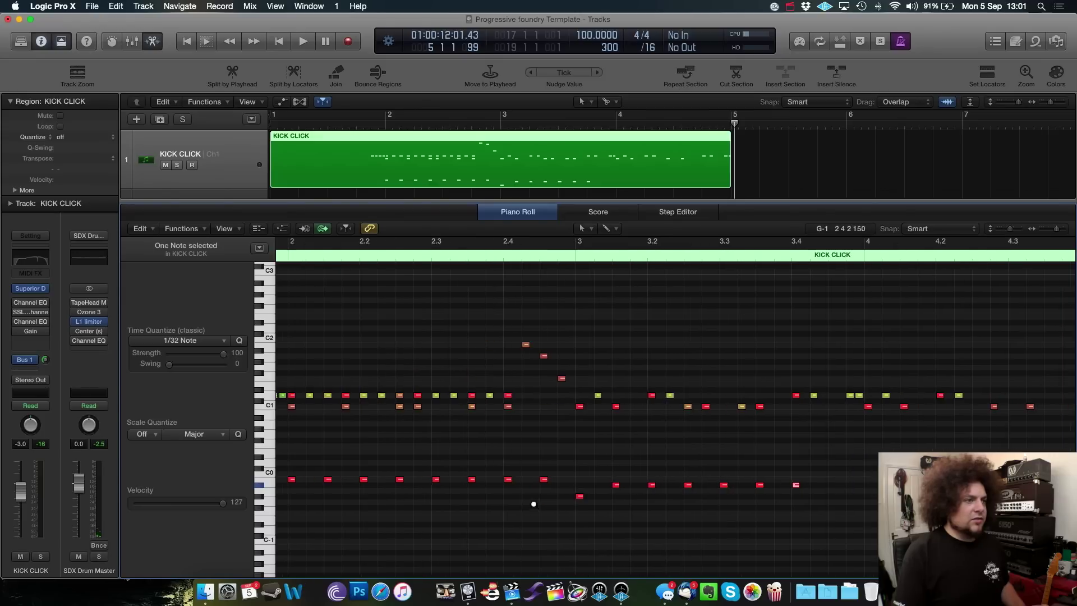
left_click_drag(618, 496, 820, 499)
left_click_drag(623, 490, 470, 548)
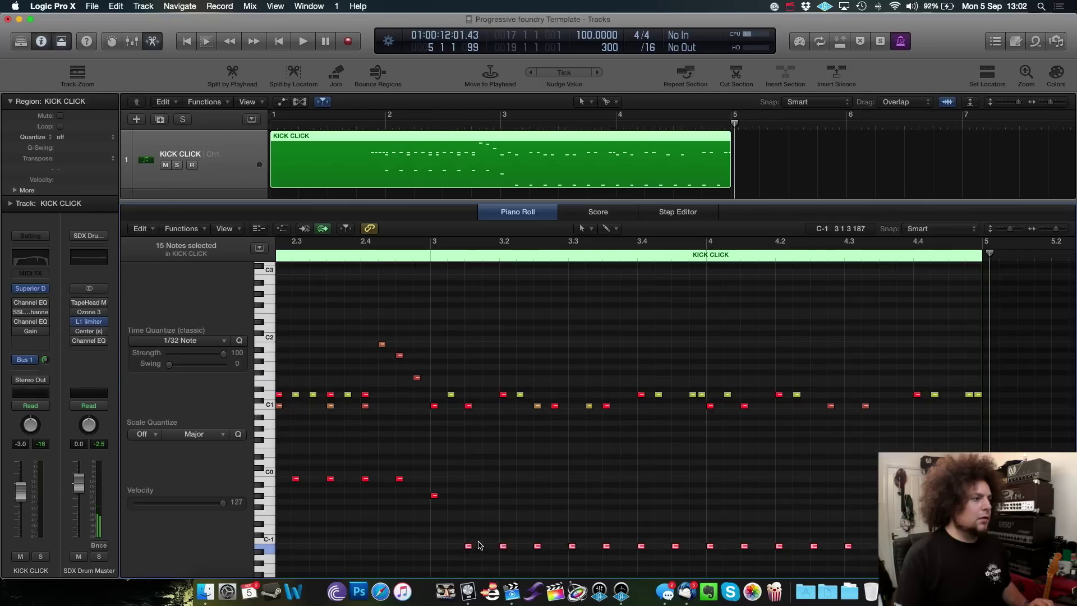
scroll(469, 494, "down", 2)
Play the pattern and lower the velocity of every other B-2 note, using 99 for the one at 3 1 3
key("space")
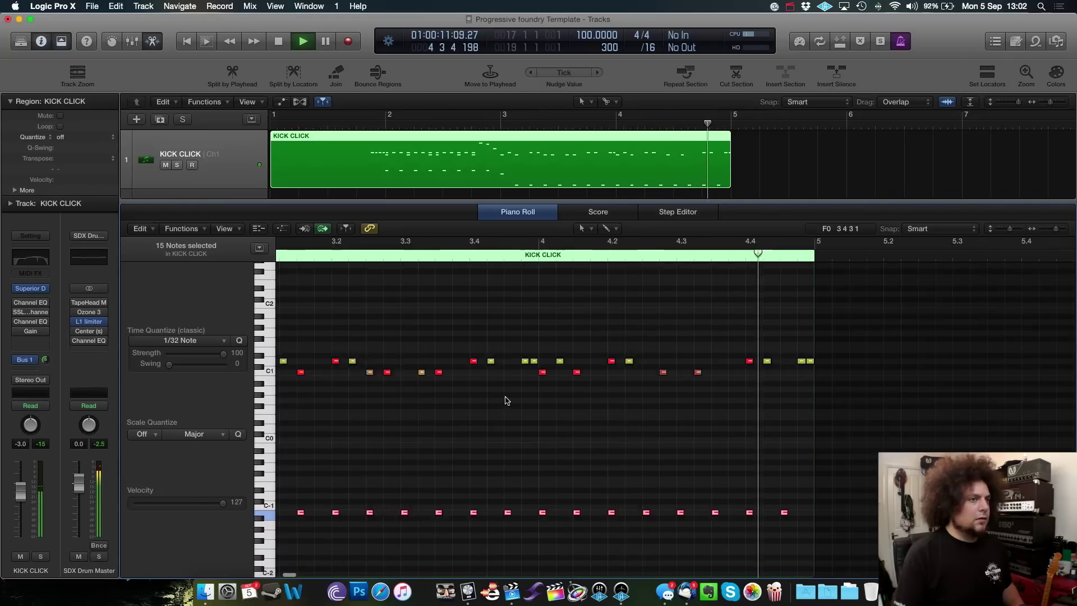
key("space")
key("t")
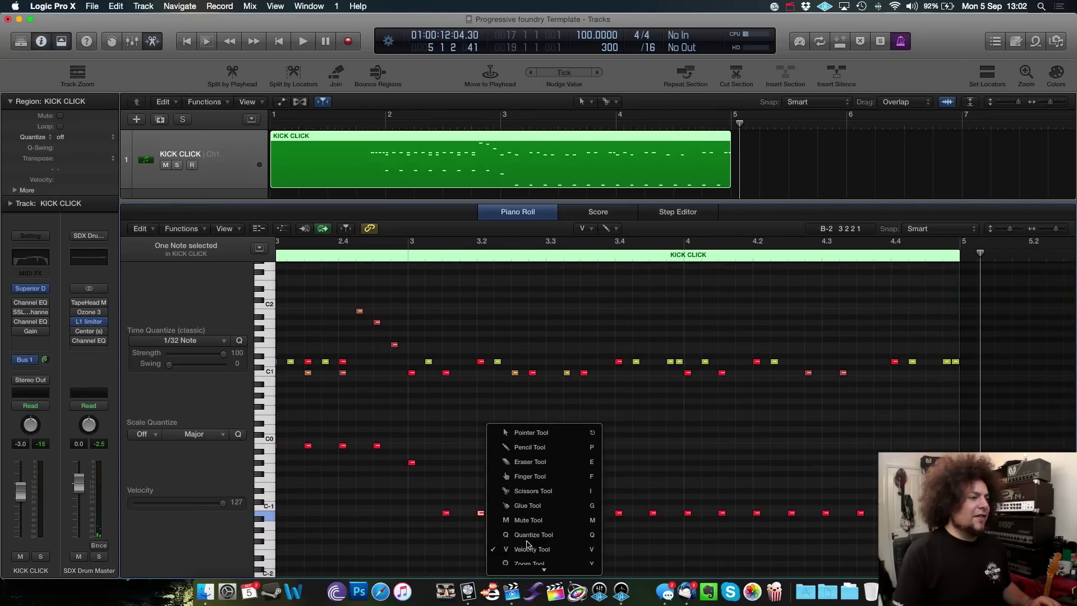
left_click(527, 542)
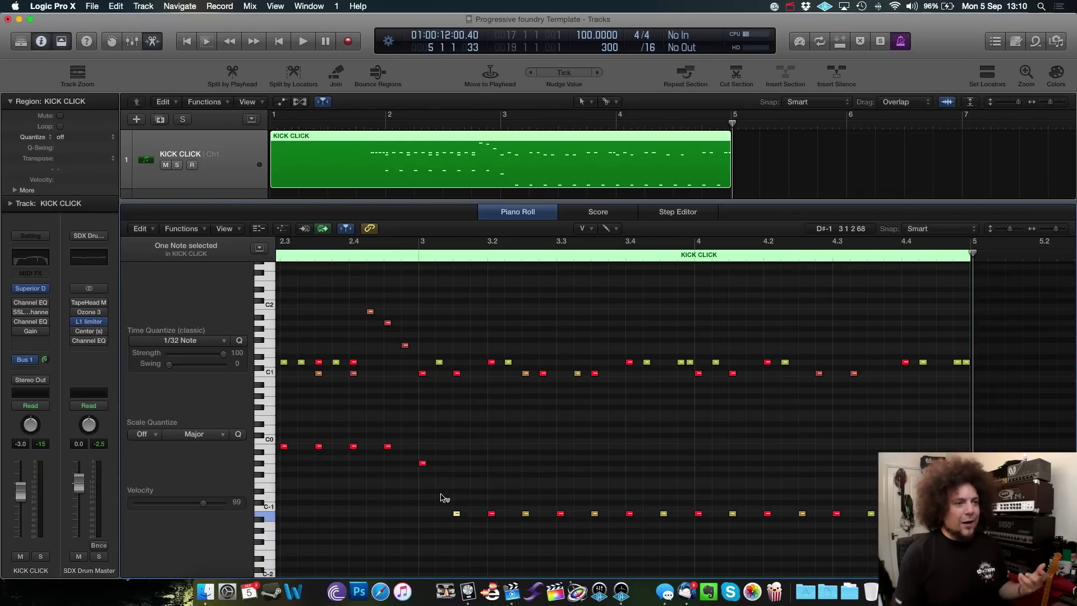
Play the whole drum part from just before the opening D1 notes in bar 1 to the end of bar 4
scroll(457, 279, "left", 5)
left_click(466, 257)
scroll(466, 260, "right", 3)
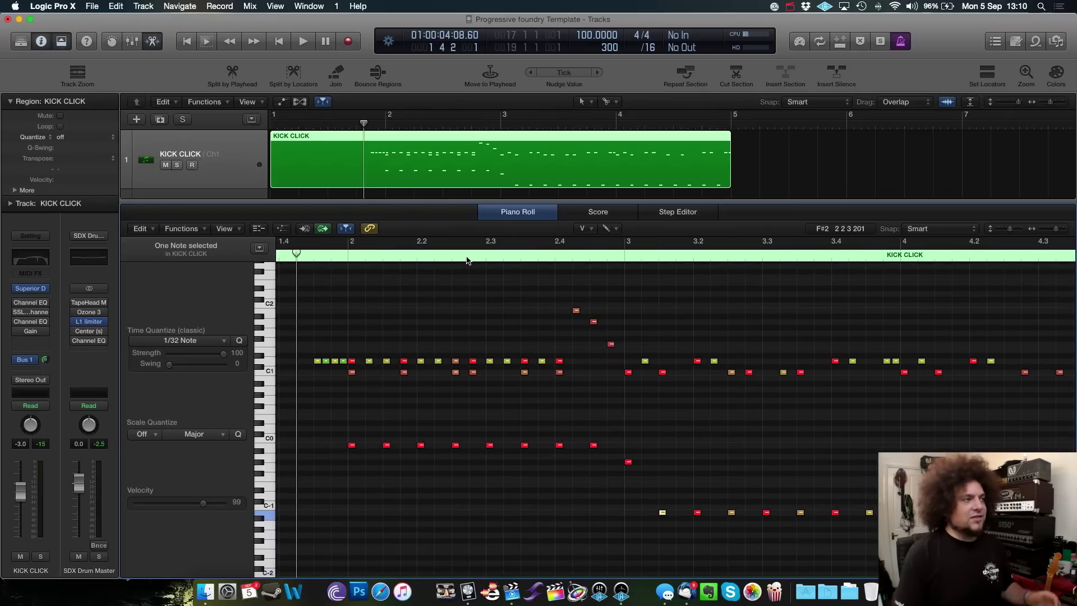
key("space")
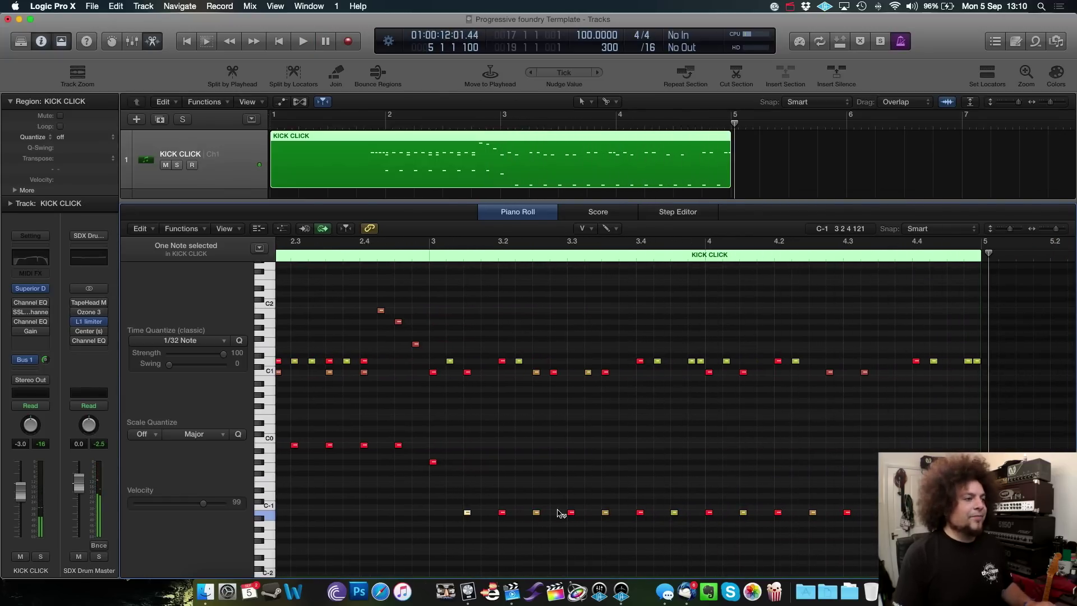
Further vary the velocities of the B-2 notes, using 92 at 3 1 3 and 119 at 3 3 1
scroll(513, 522, "right", 1)
left_click_drag(468, 519, 468, 526)
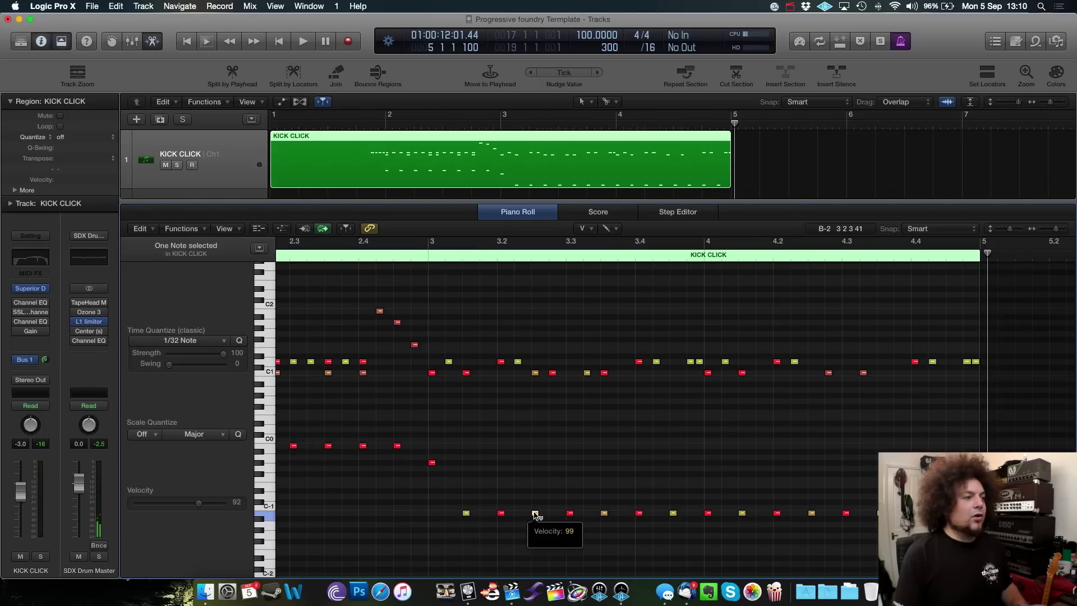
left_click_drag(604, 513, 604, 529)
mouse_move(675, 515)
left_mouse_down()
mouse_move(668, 522)
mouse_move(683, 524)
left_mouse_up()
scroll(561, 477, "left", 2)
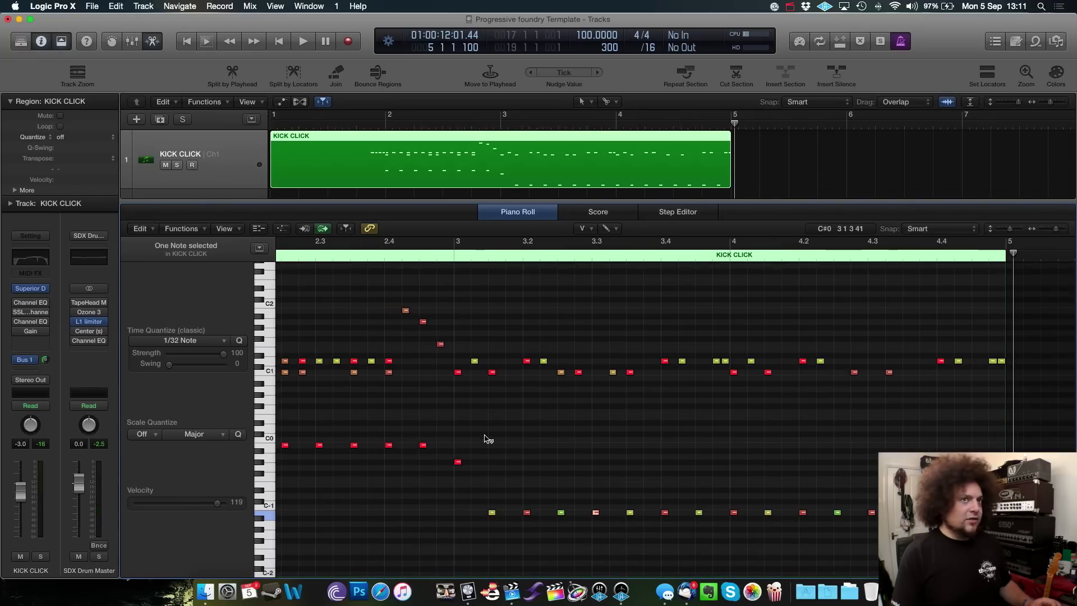
Select all the notes of the beat in bars 3 and 4 and repeat them once to fill bars 5 and 6
key("a")
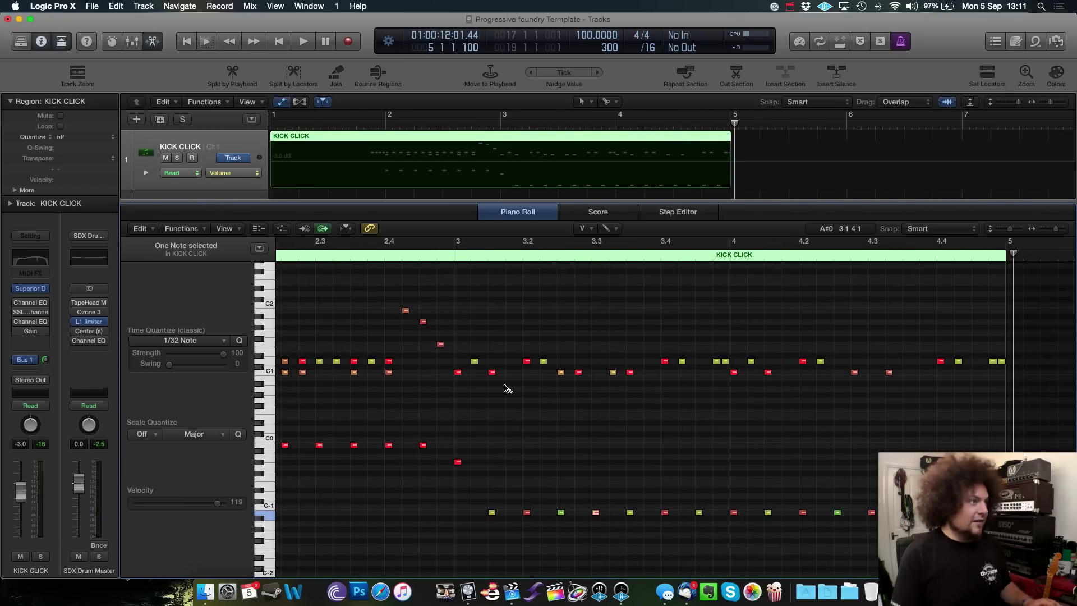
key("a")
scroll(508, 393, "right", 3)
left_click(507, 422)
key("t")
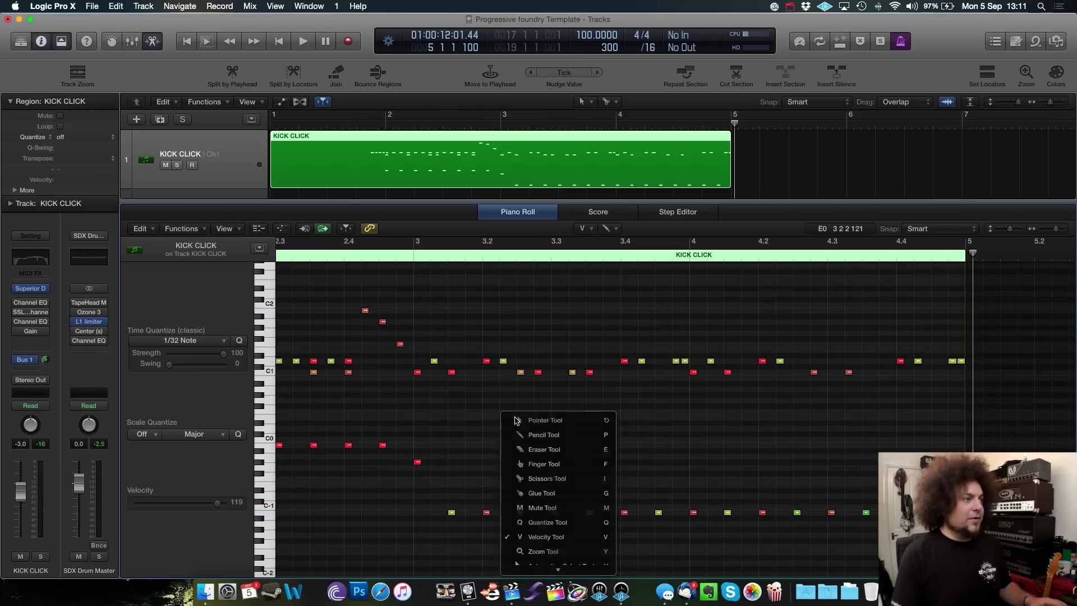
left_click(517, 420)
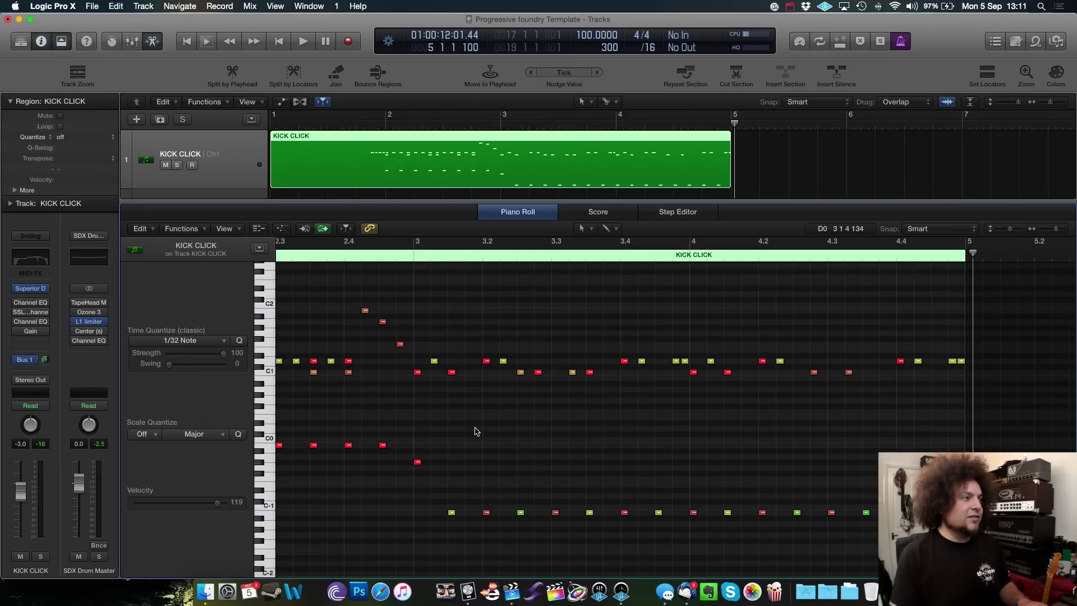
key("super+Left")
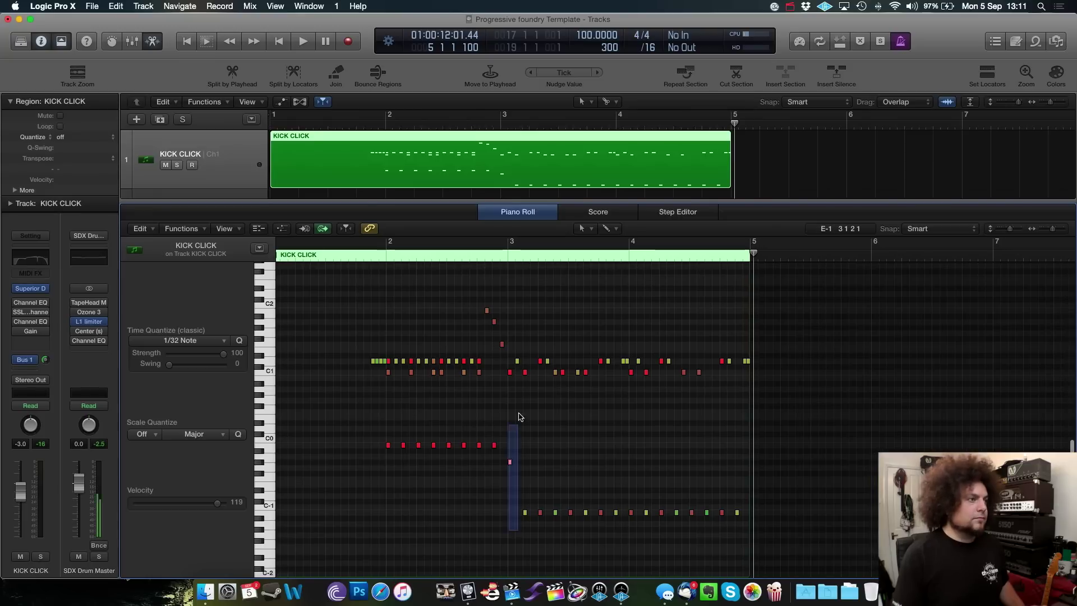
left_click_drag(520, 417, 751, 323)
key("super+r")
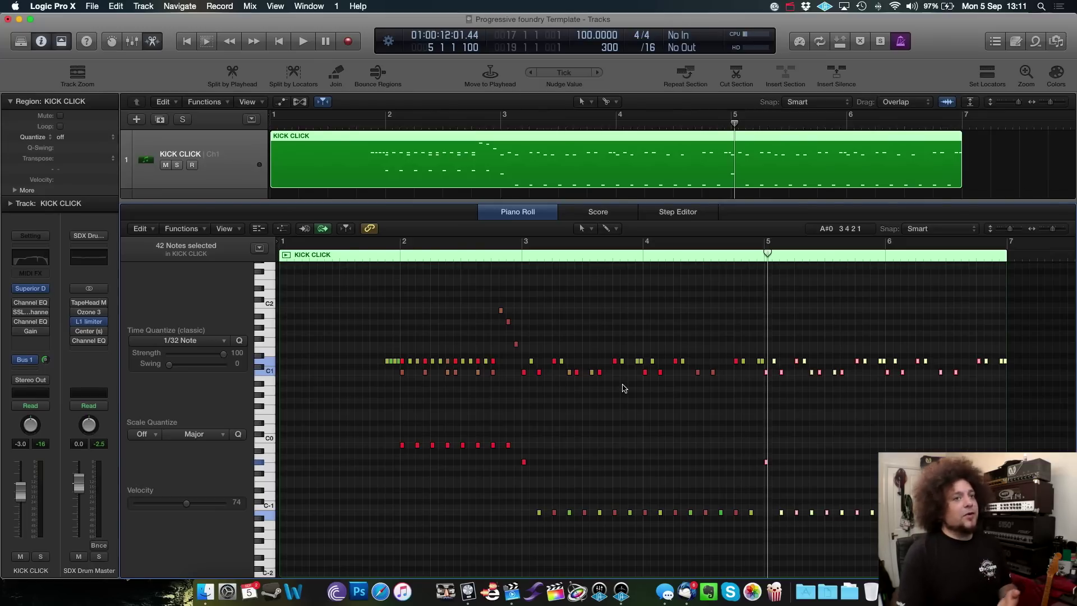
scroll(623, 387, "right", 5)
scroll(621, 385, "left", 5)
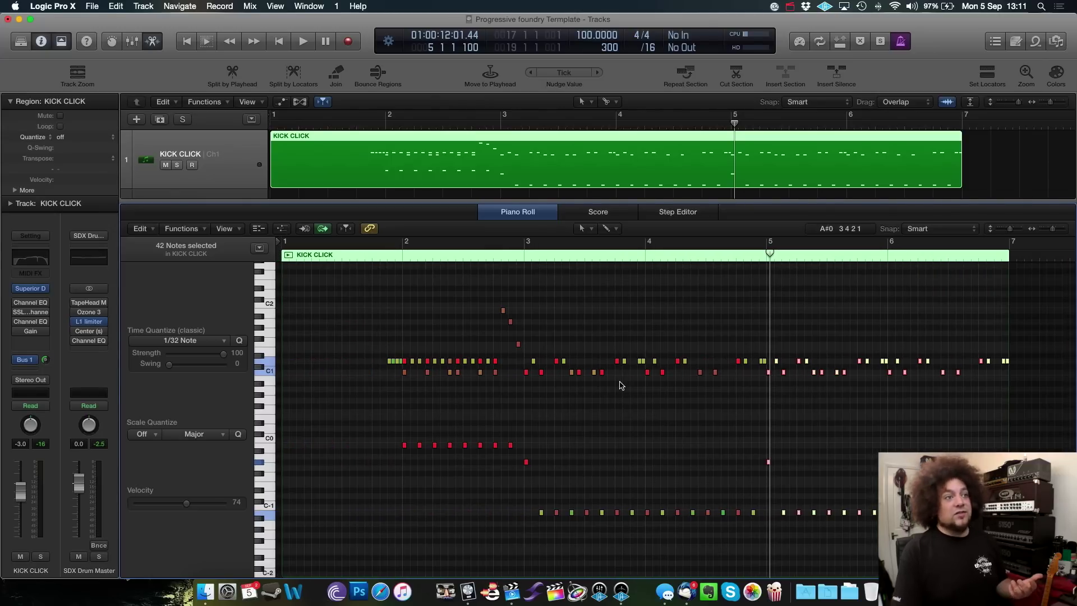
Play the extended drum part from just before the opening D1 notes, and again from the start of bar 3
left_click(372, 253)
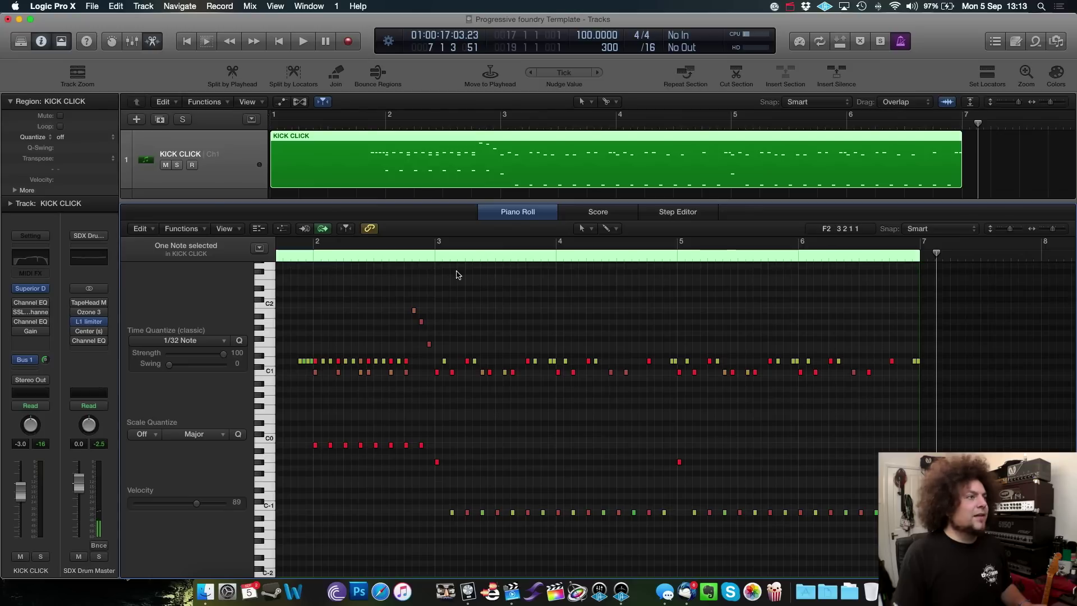
double_click(430, 258)
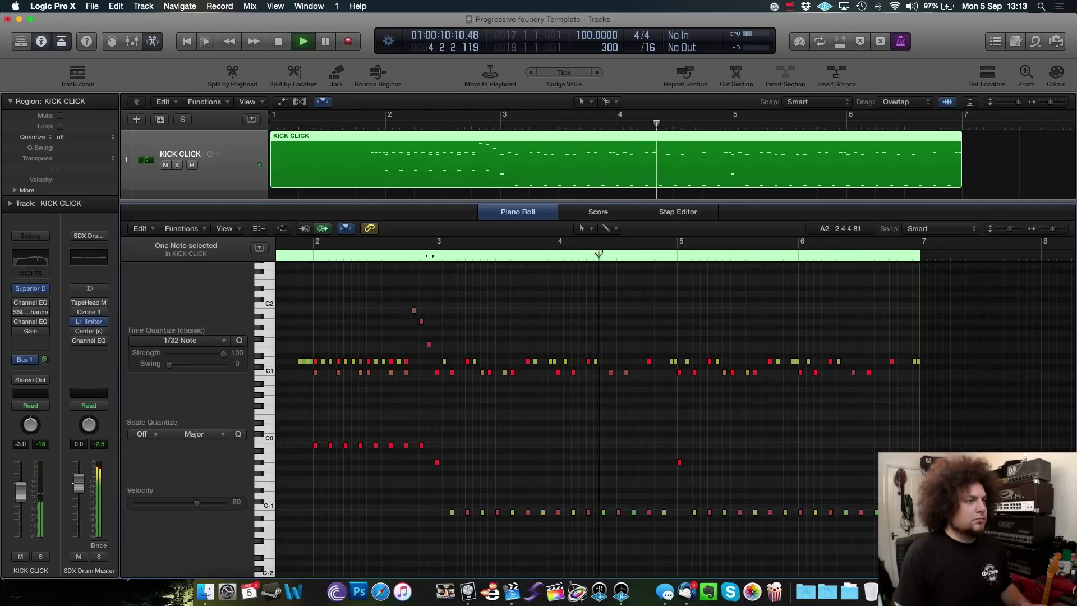
scroll(839, 371, "right", 1)
key("space")
Lower the velocities of the D1 notes right after the main hits in bars 3 to 6, using 82 at 3 2 2 and 77 at 6 2 2
key("t")
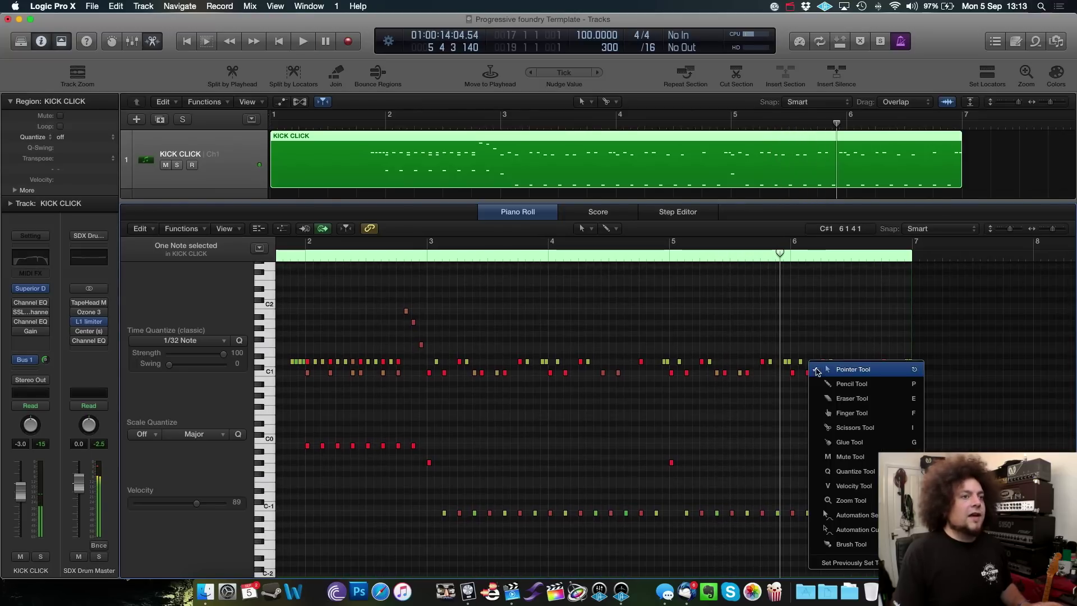
key("Escape")
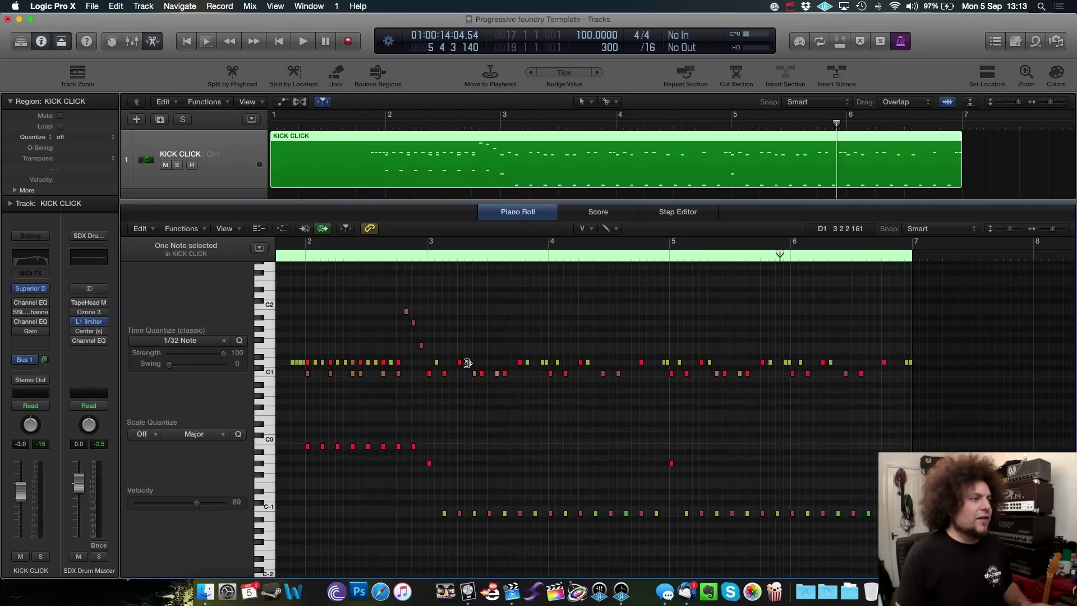
left_click_drag(467, 364, 470, 377)
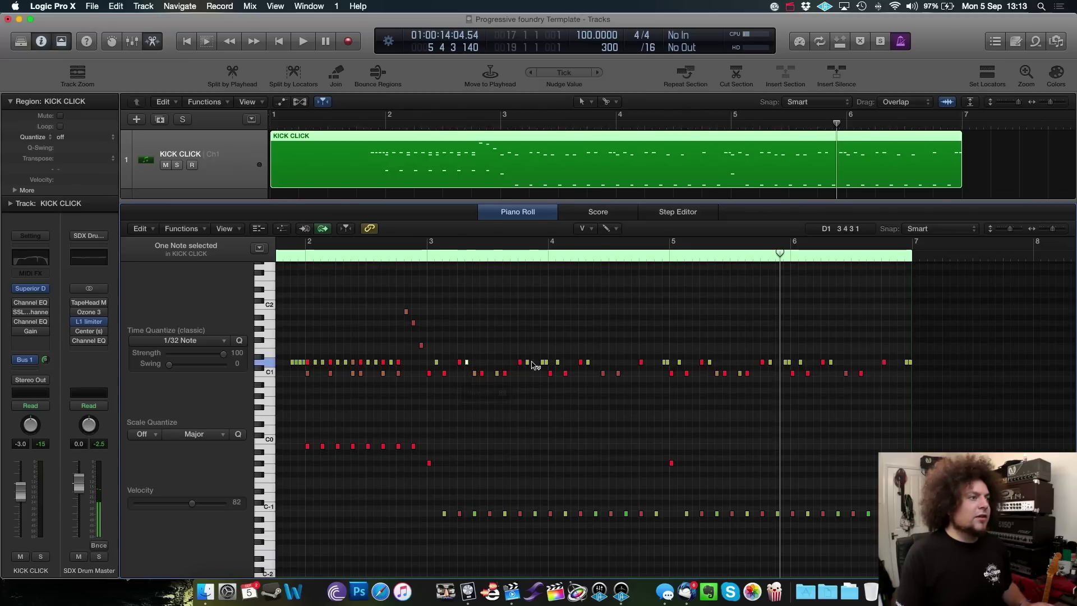
left_click_drag(528, 362, 592, 381)
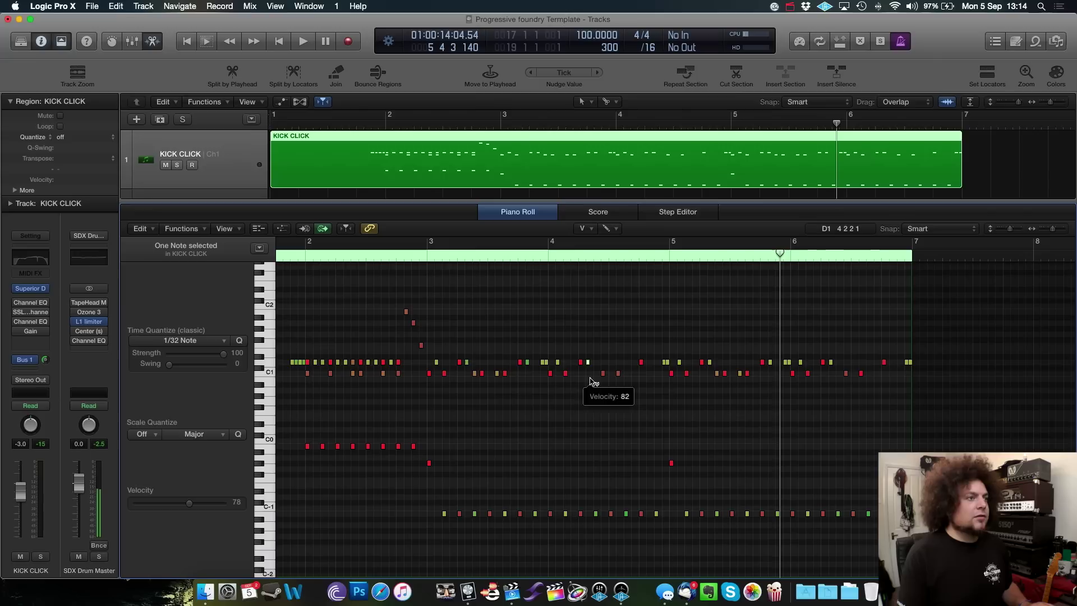
left_click_drag(711, 364, 711, 379)
left_click_drag(771, 364, 836, 384)
Play the beat from the start of bar 3 into bar 5
left_click(424, 255)
key("space")
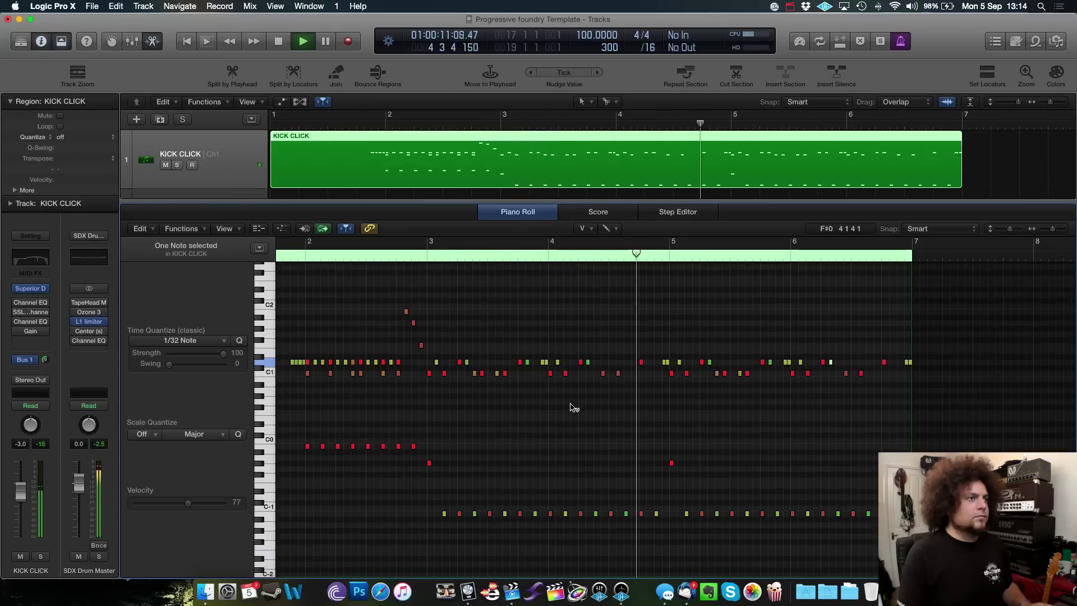
key("space")
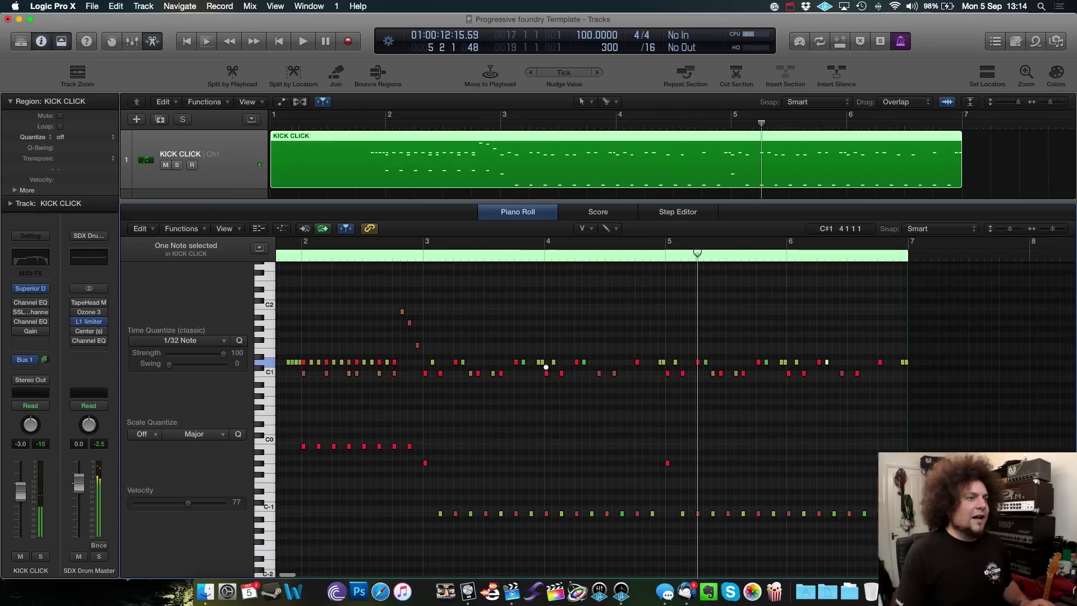
Lower the velocities of the paired D1 notes leading into bars 4, 5 and 6, using 81 for the first one before bar 5
key("super+Right")
key("super+Right")
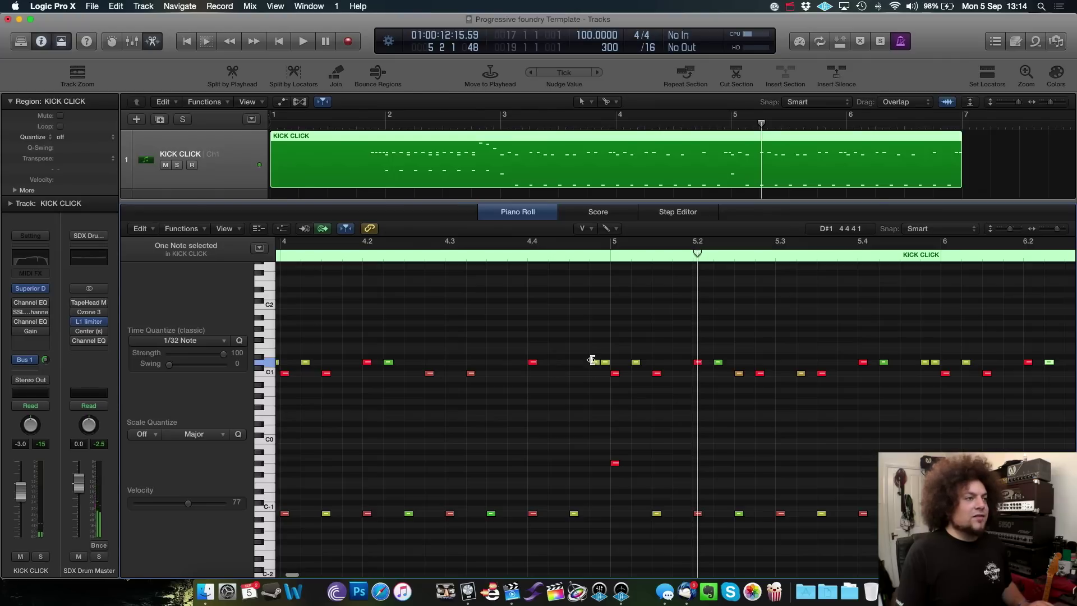
left_click(604, 363)
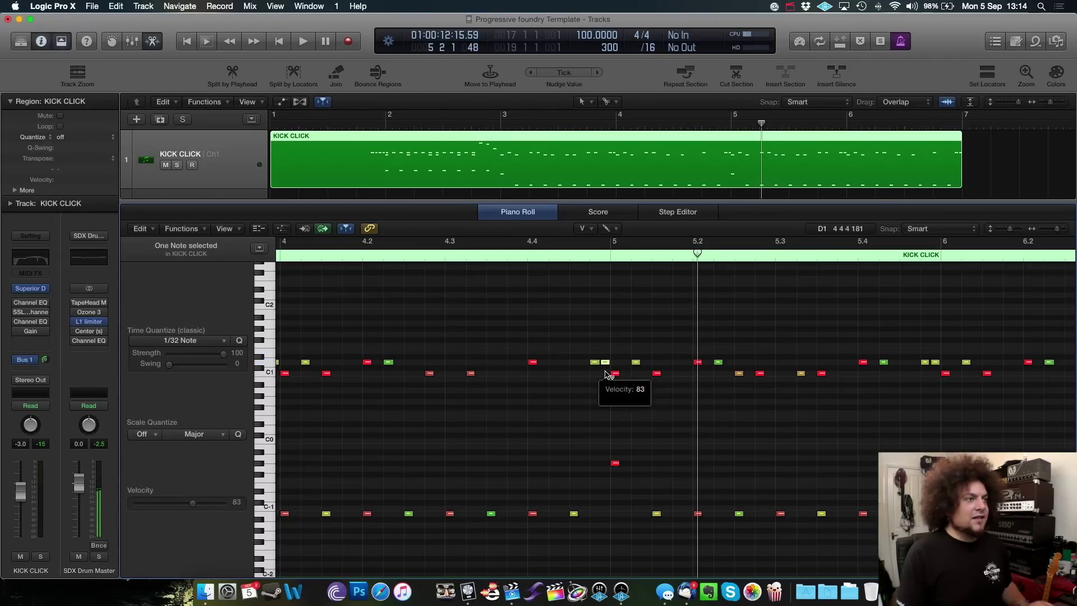
scroll(565, 368, "left", 5)
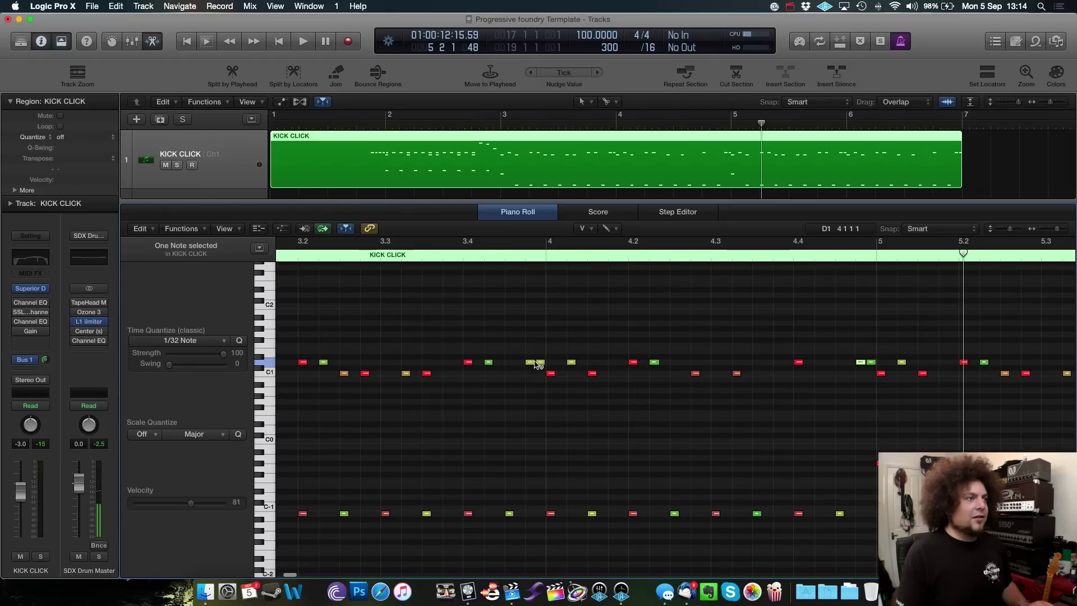
left_click(542, 362)
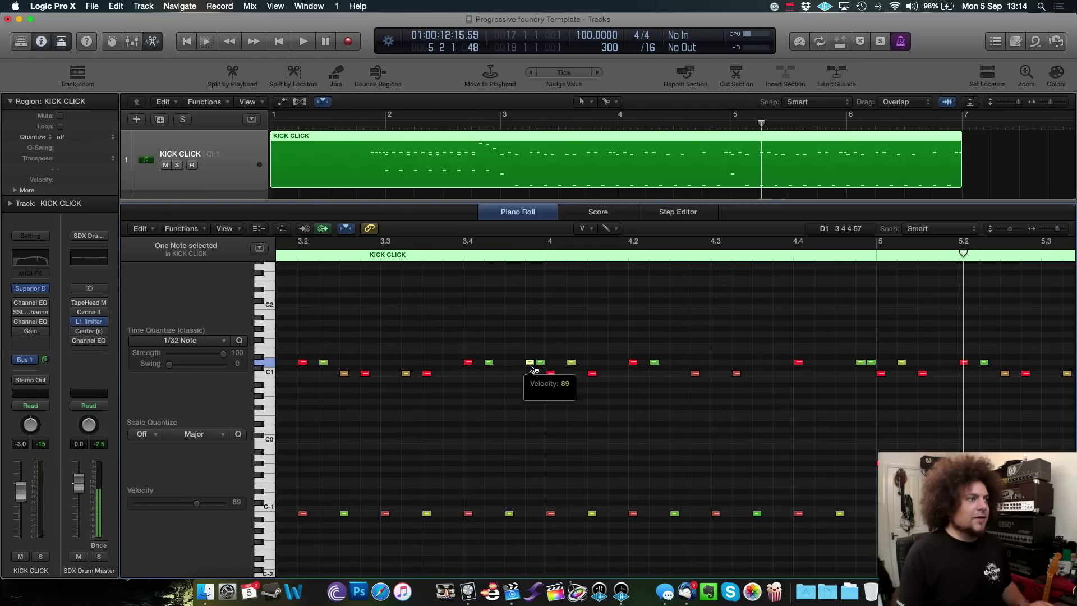
scroll(583, 371, "right", 10)
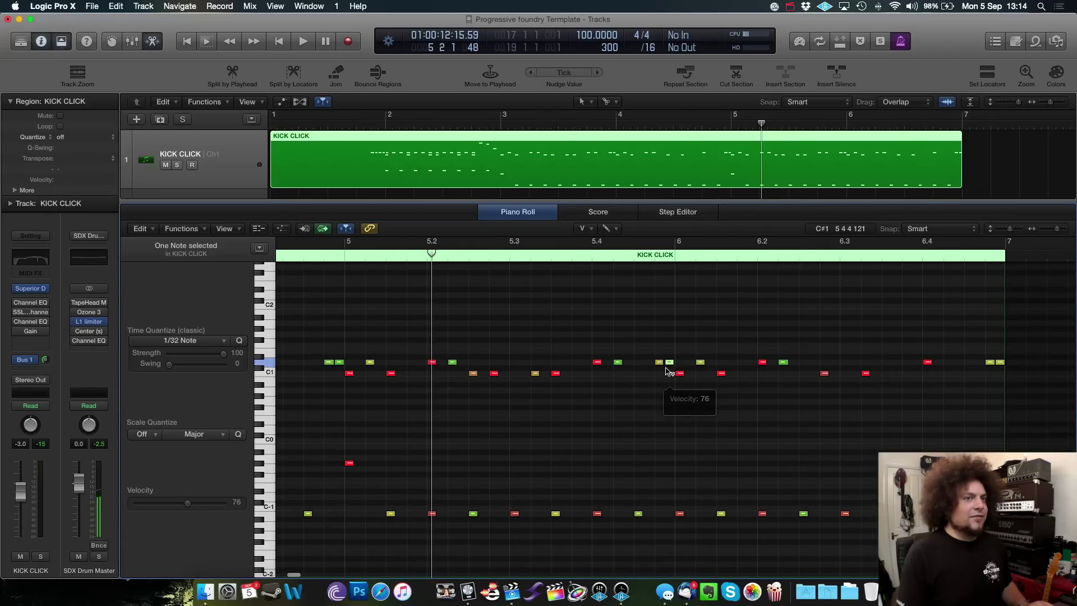
Nudge the first D1 note of the pair just before bar 6 slightly earlier with the Pointer Tool
right_click(611, 340)
left_click(642, 372)
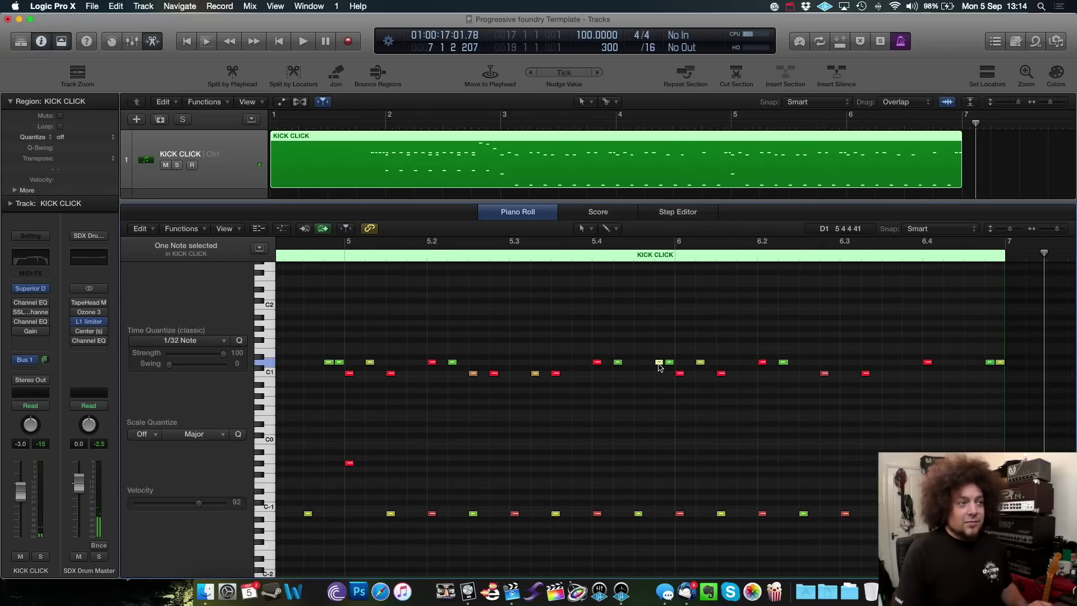
scroll(660, 364, "up", 3)
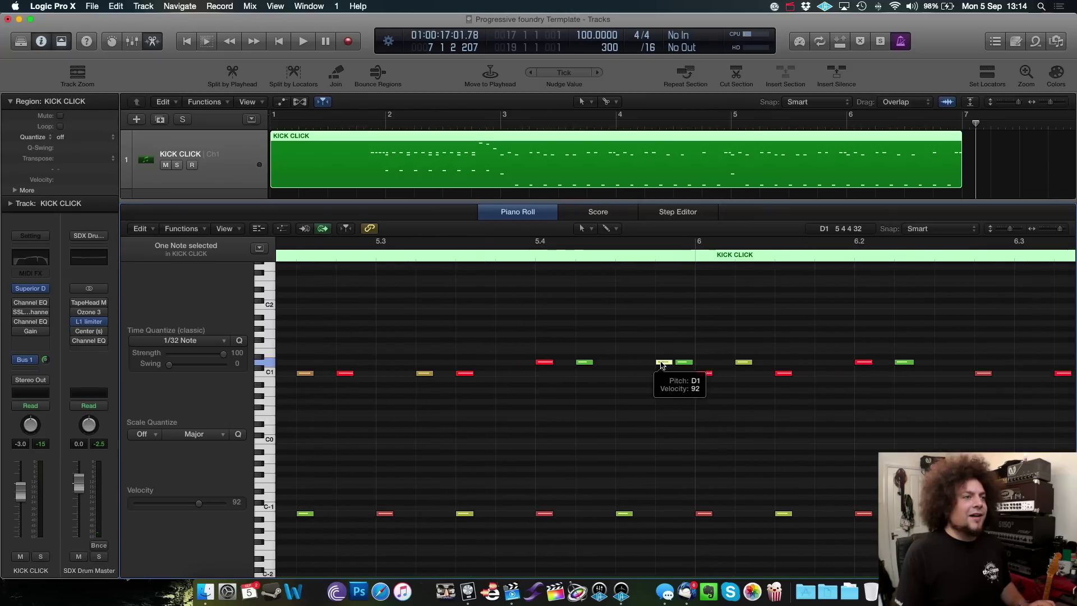
scroll(657, 363, "down", 2)
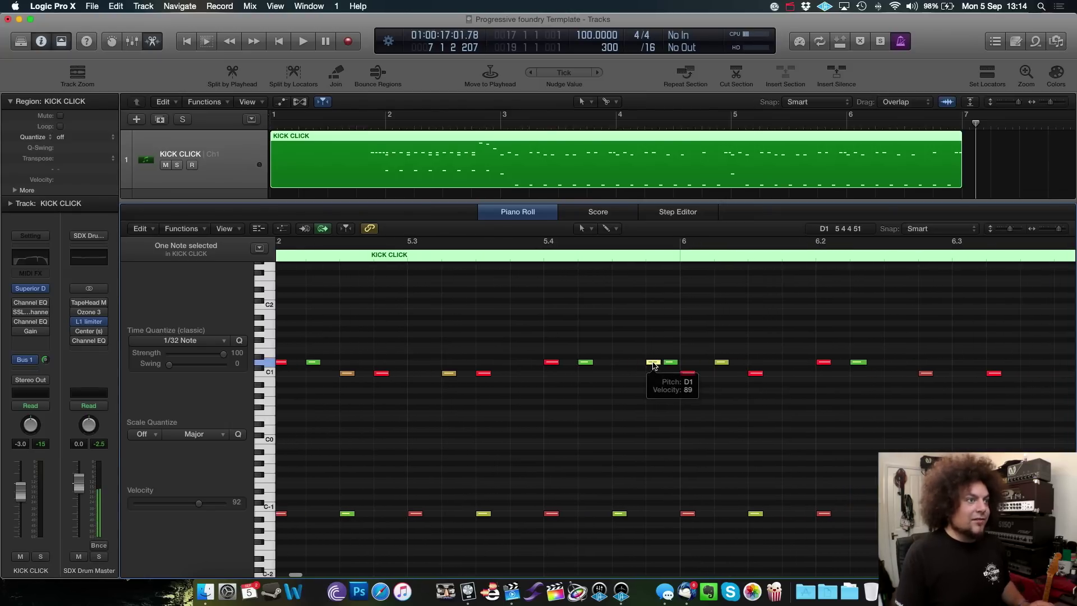
left_click(653, 363)
left_click_drag(651, 363, 650, 367)
left_click(687, 375)
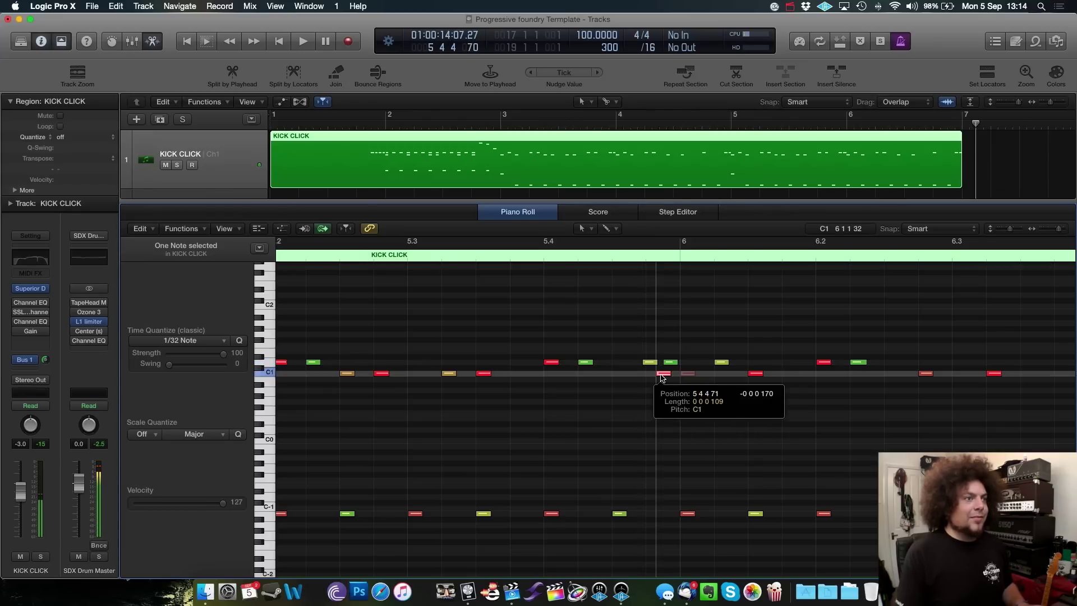
left_click(483, 374)
Nudge the first D1 note of the pairs just before bars 5 and 4 slightly earlier as well
scroll(557, 341, "right", 5)
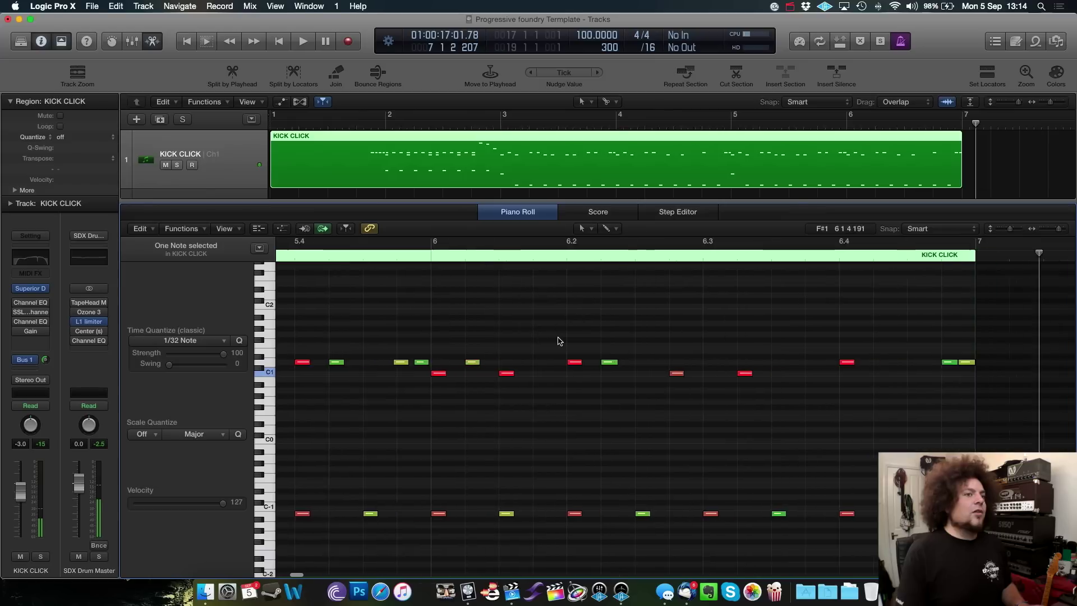
scroll(836, 356, "left", 5)
left_click(508, 363)
left_click_drag(511, 364, 508, 363)
scroll(505, 362, "left", 5)
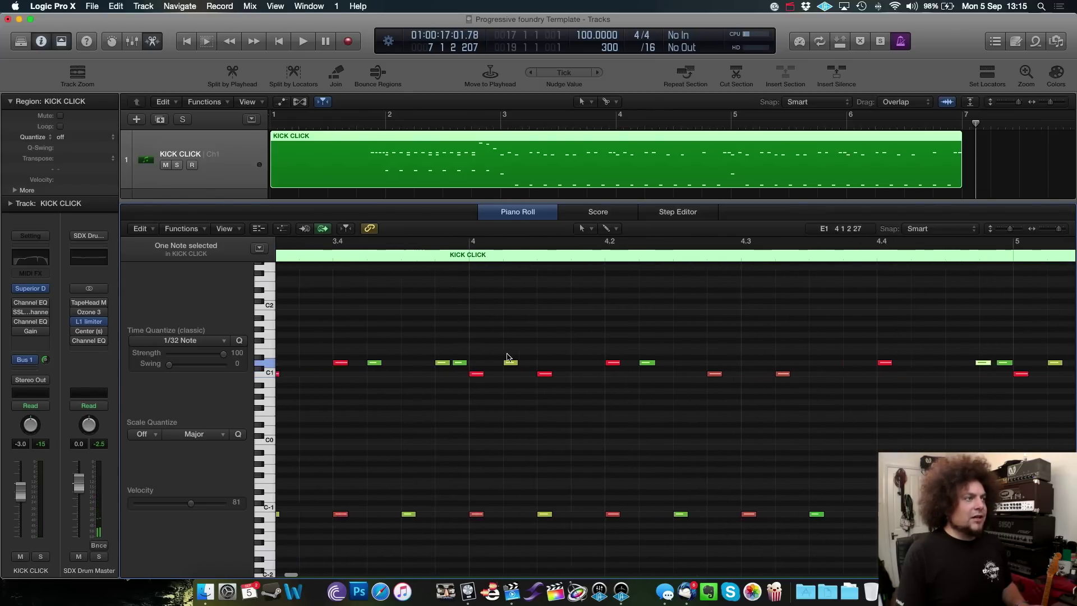
left_click(472, 366)
scroll(496, 373, "left", 2)
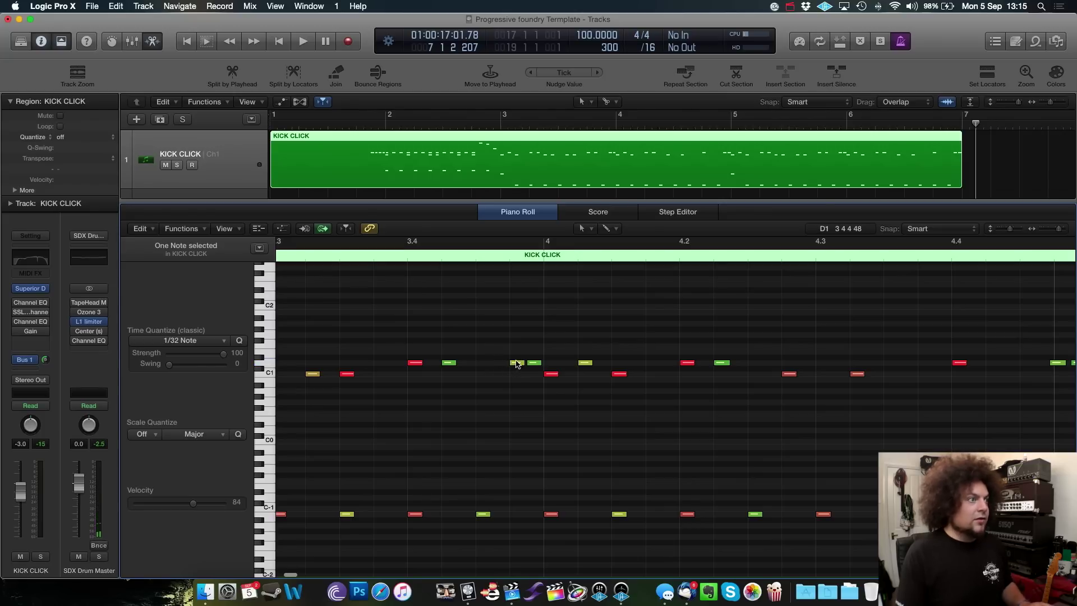
left_click(517, 363)
scroll(515, 366, "down", 2)
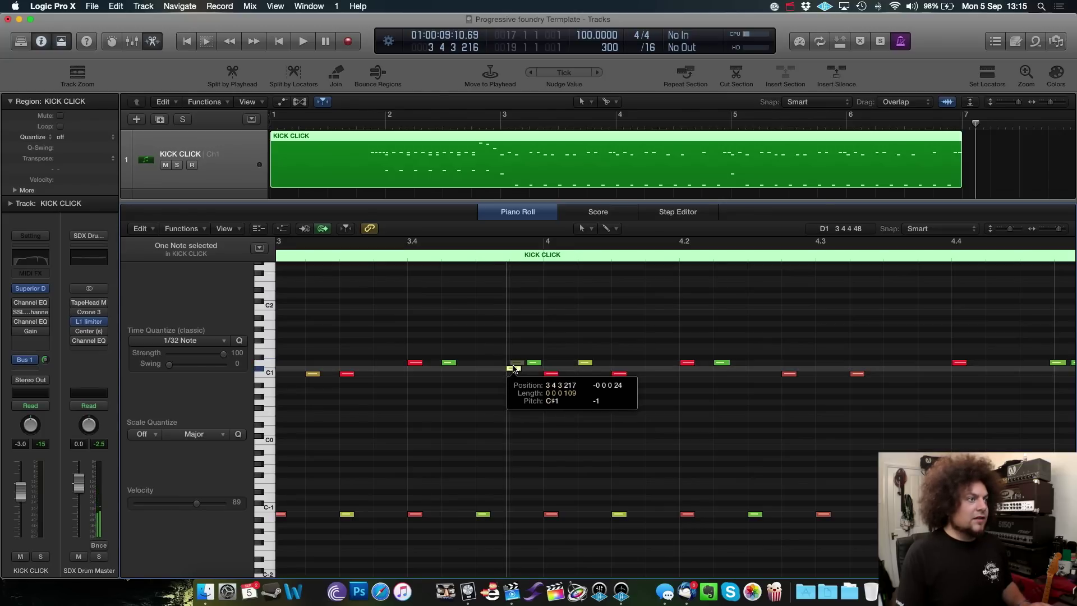
Play the beat from the start of bar 3 through the end of bar 6
scroll(510, 349, "down", 5)
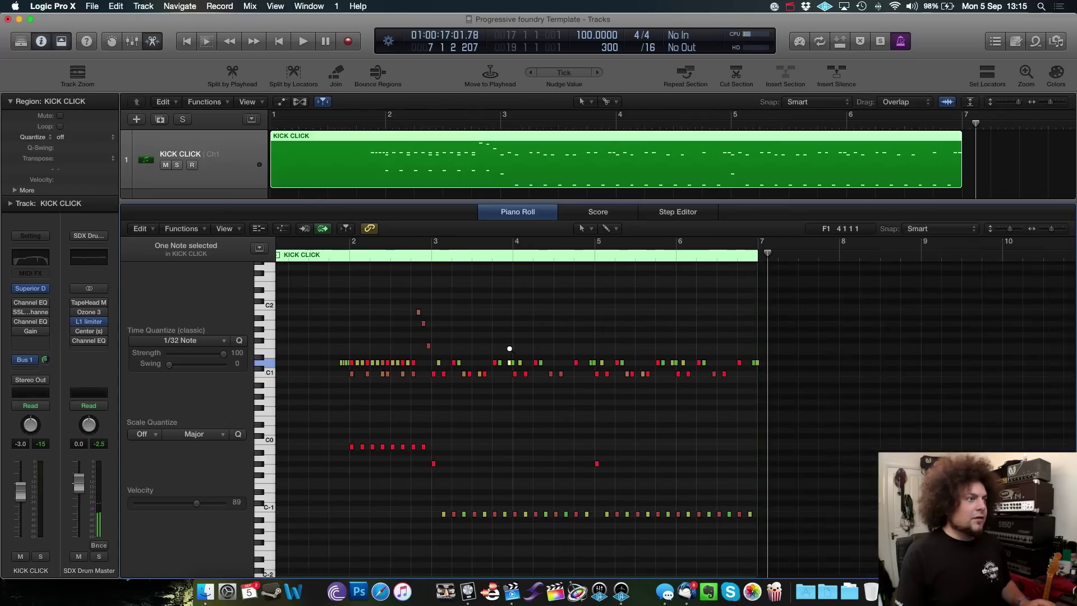
left_click(431, 257)
key("space")
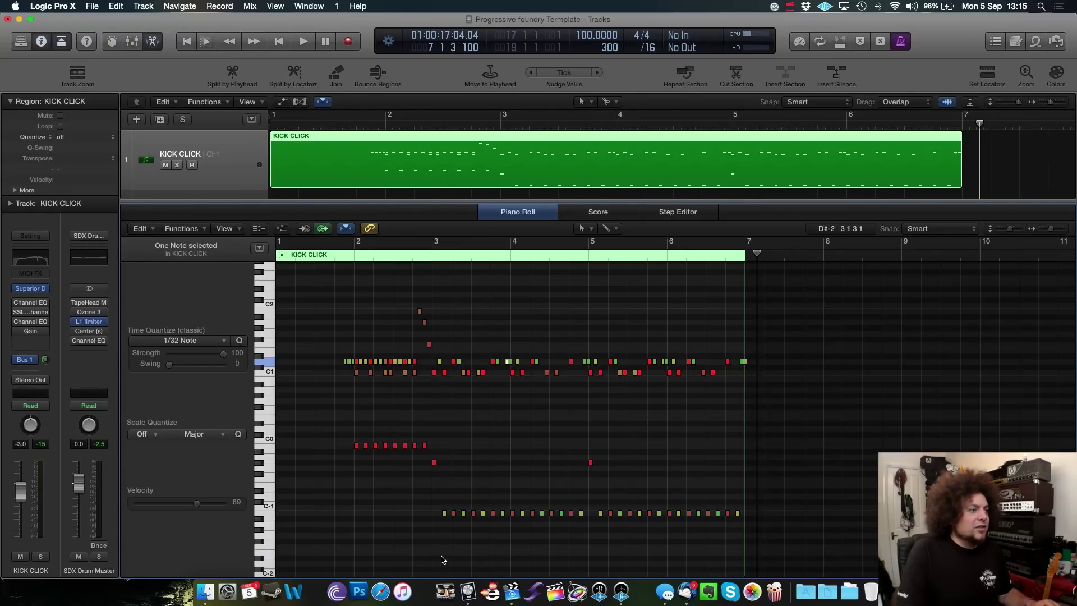
Select all the beat notes in bars 3 to 6 and copy them to fill bars 7 to 10
key("t")
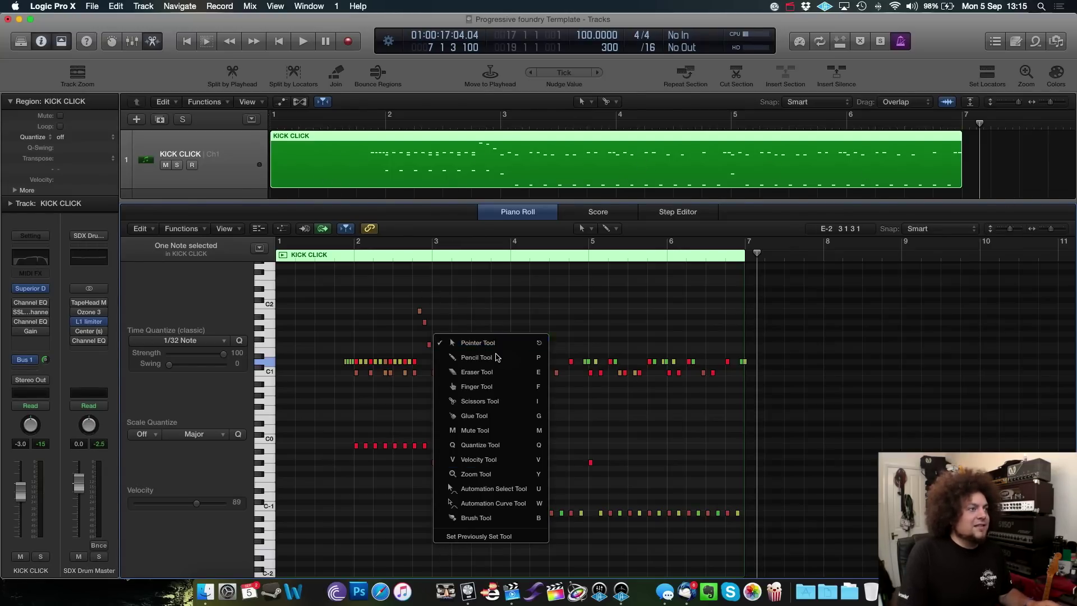
key("Escape")
left_click_drag(436, 537, 758, 296)
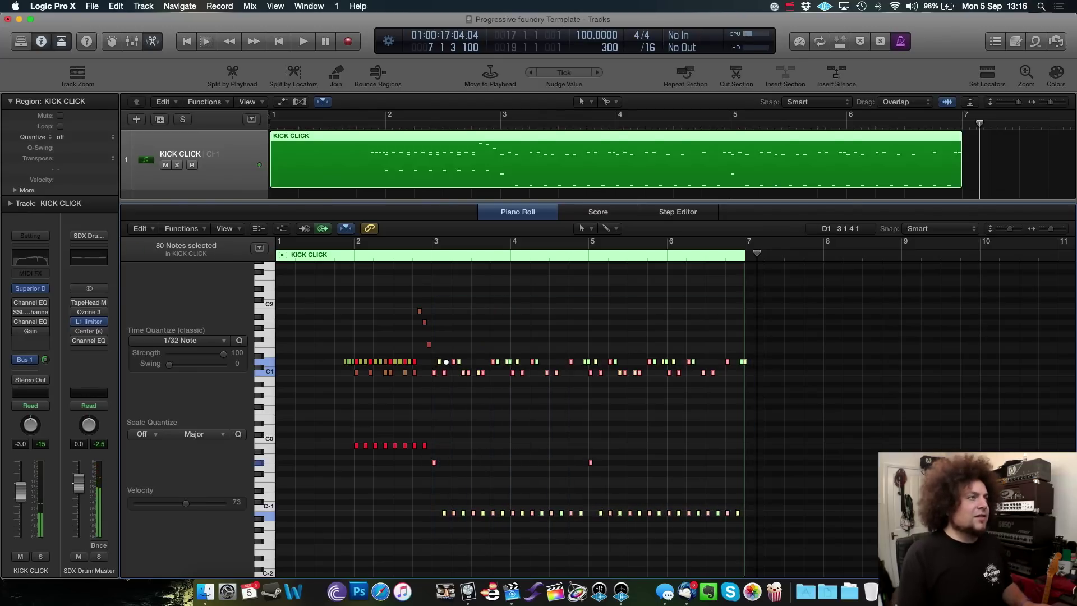
left_click_drag(433, 376, 750, 376)
scroll(676, 352, "down", 5)
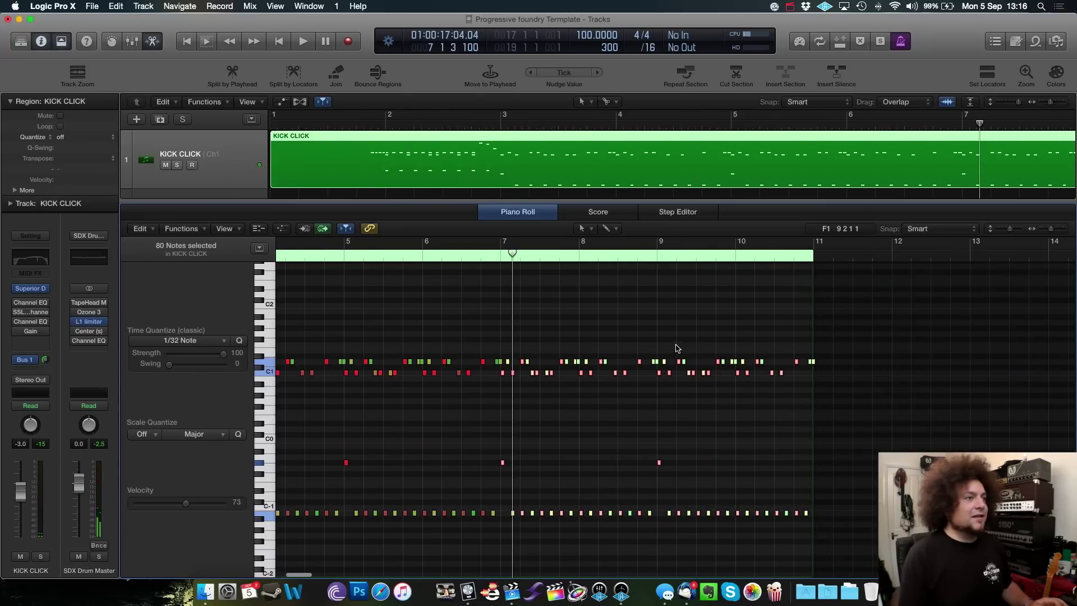
Show the Mixer, enlarge it and examine the drum channel strips with their inputs, effects, sends and names
key("x")
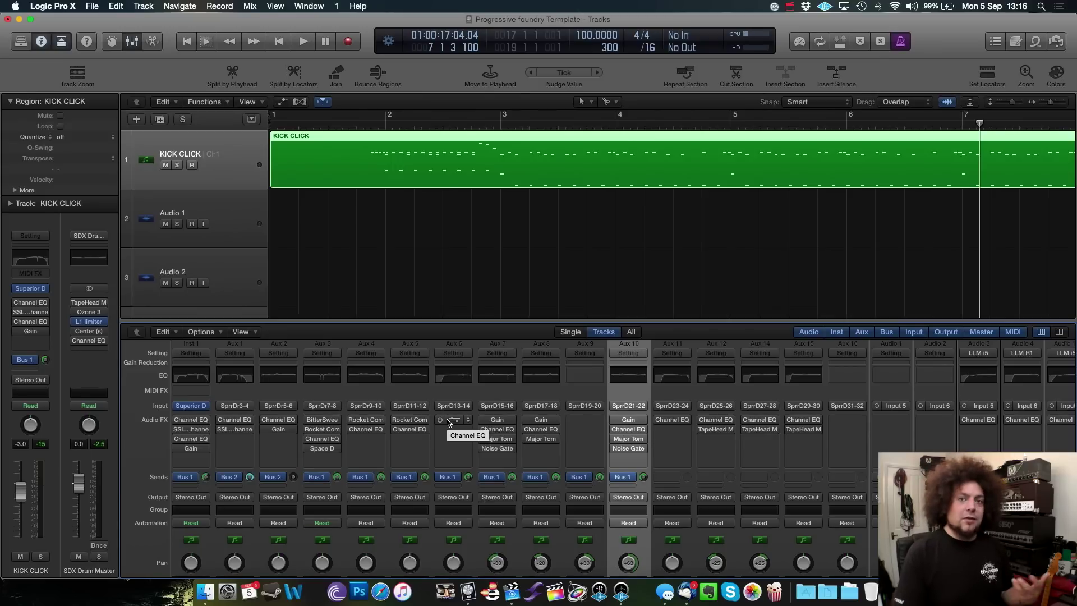
scroll(452, 415, "right", 10)
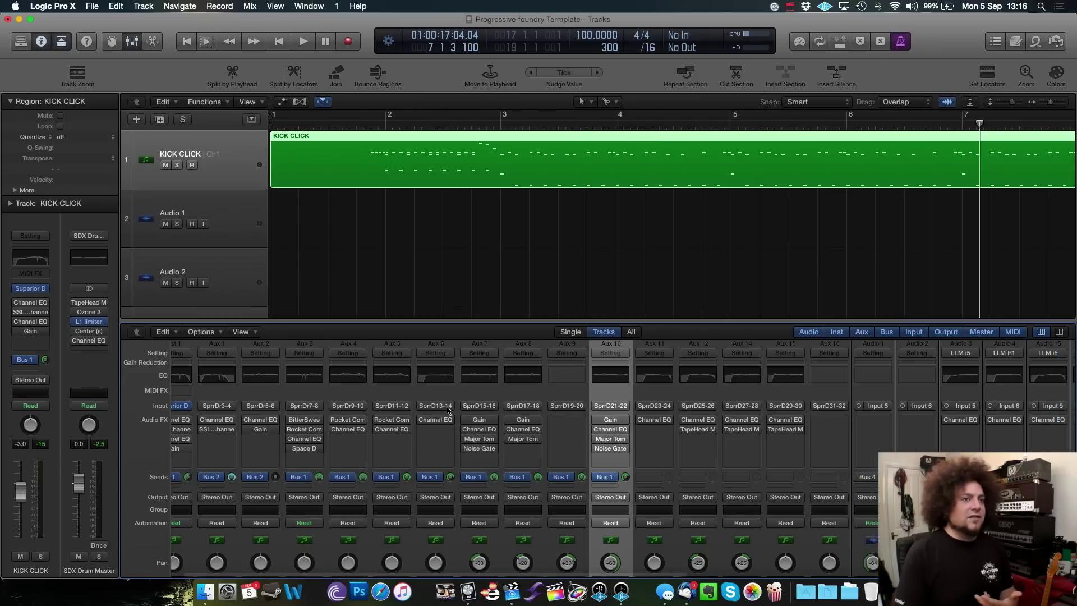
scroll(456, 409, "left", 10)
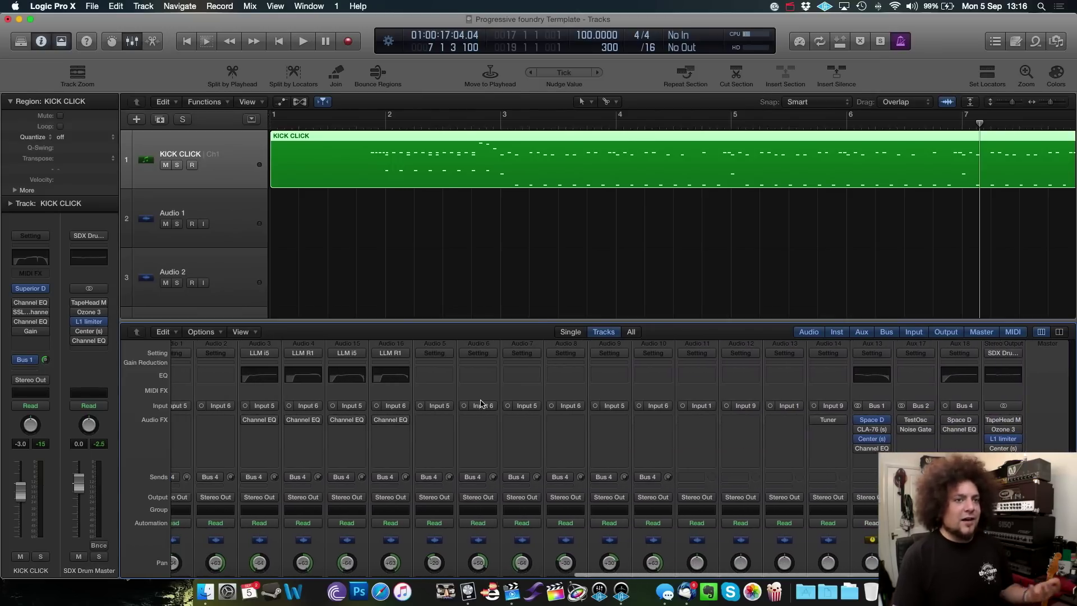
scroll(481, 402, "down", 10)
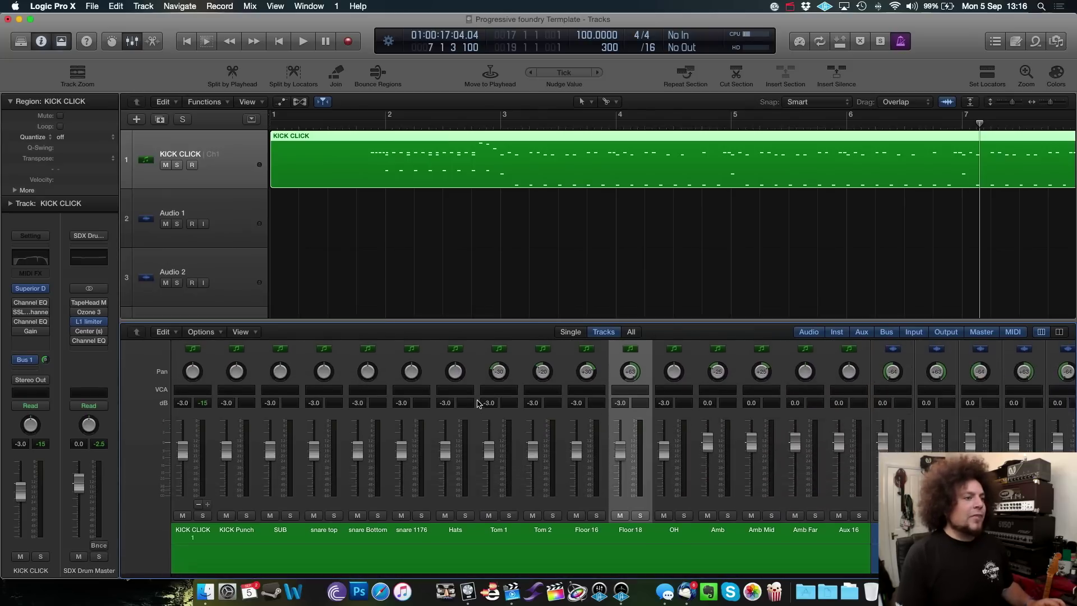
scroll(235, 436, "up", 5)
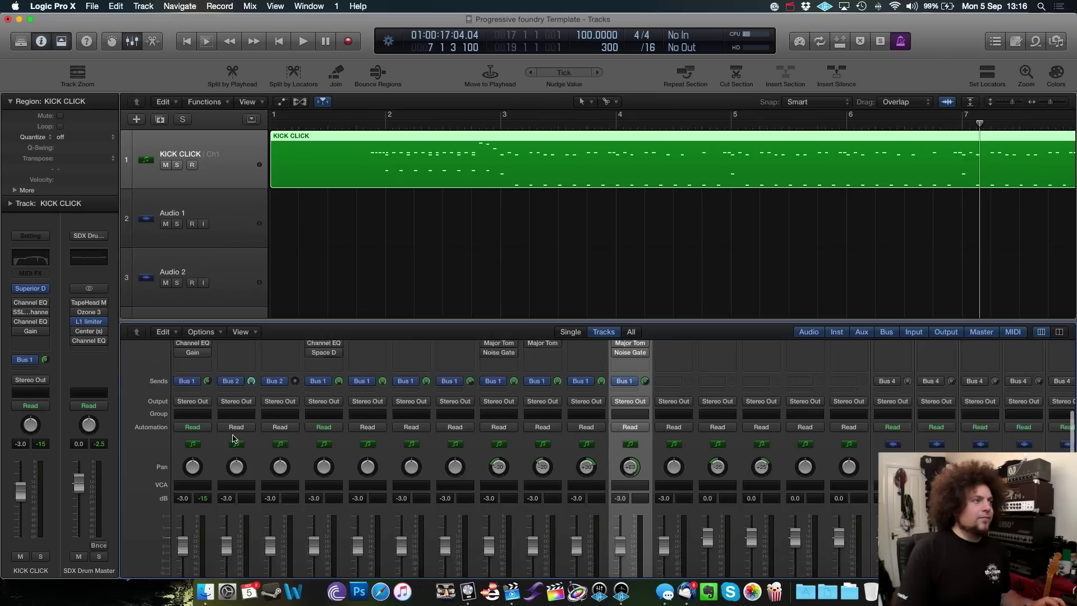
left_click_drag(395, 290, 400, 216)
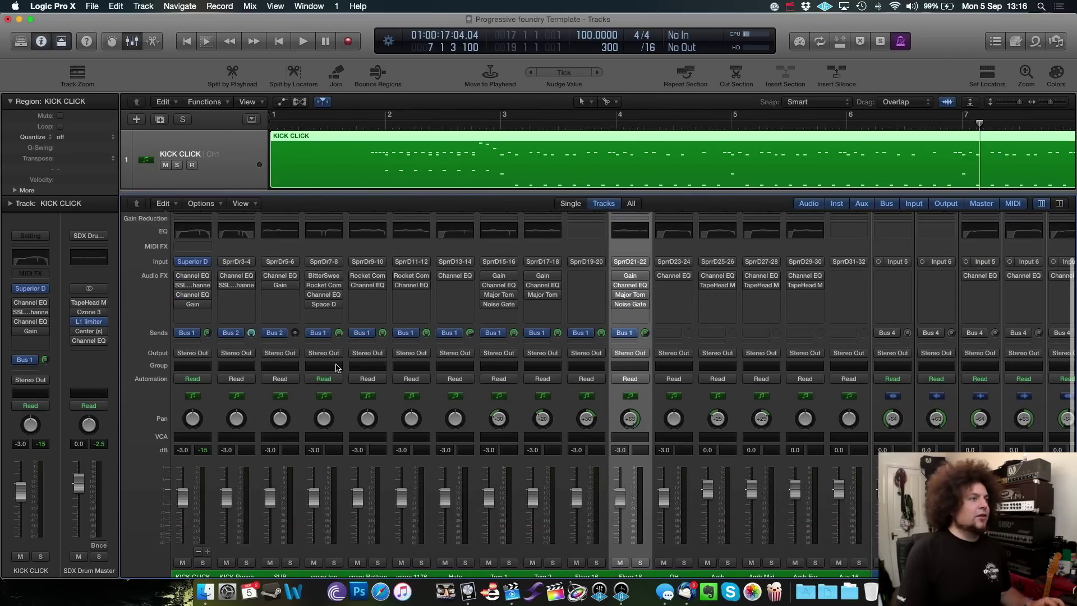
scroll(335, 368, "right", 10)
scroll(810, 541, "left", 10)
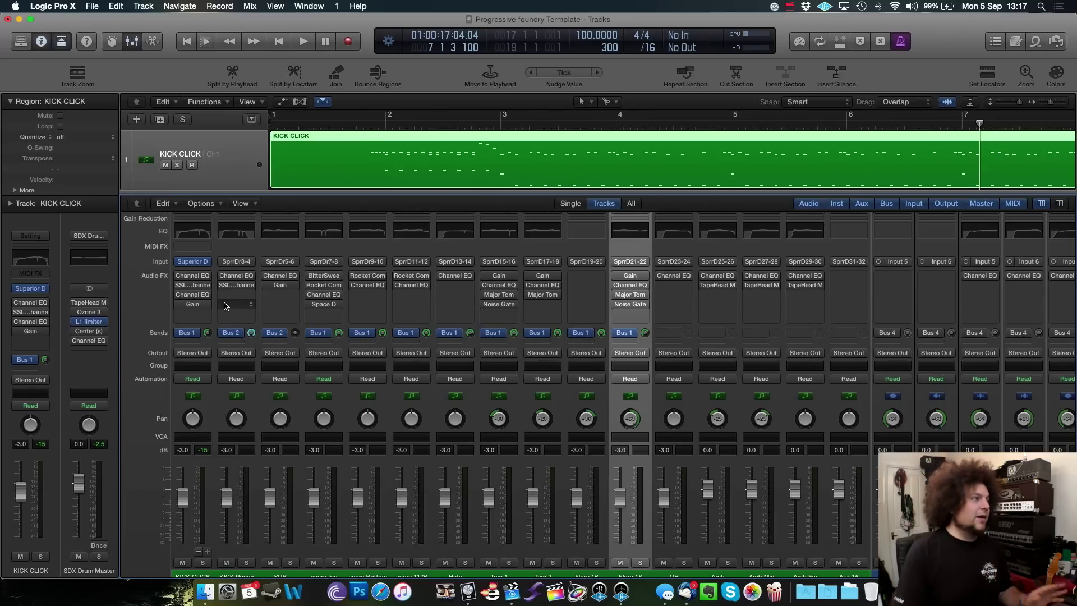
scroll(247, 499, "down", 1)
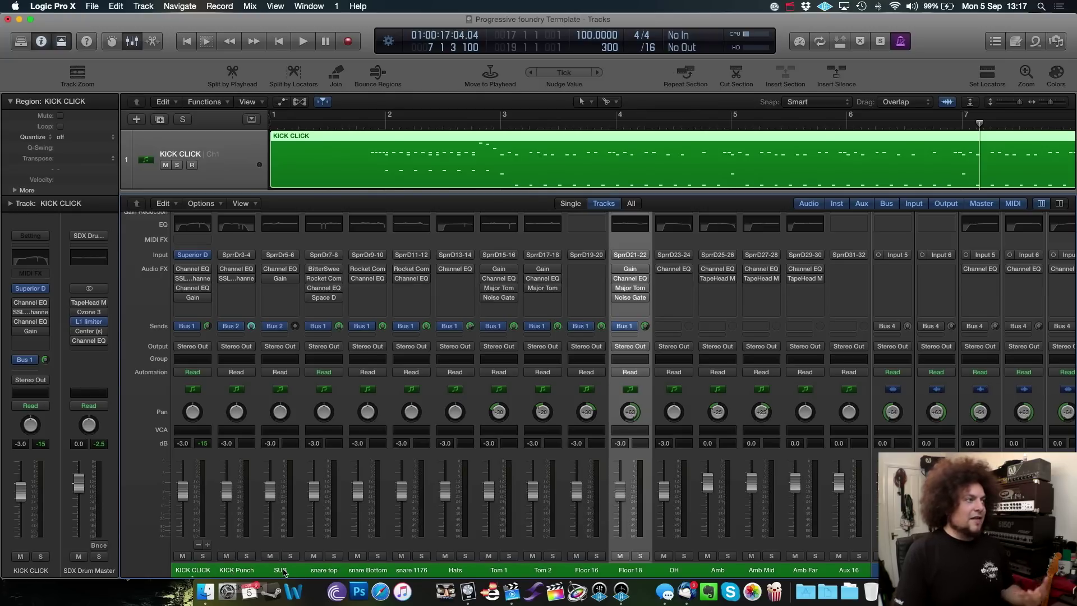
scroll(284, 573, "up", 1)
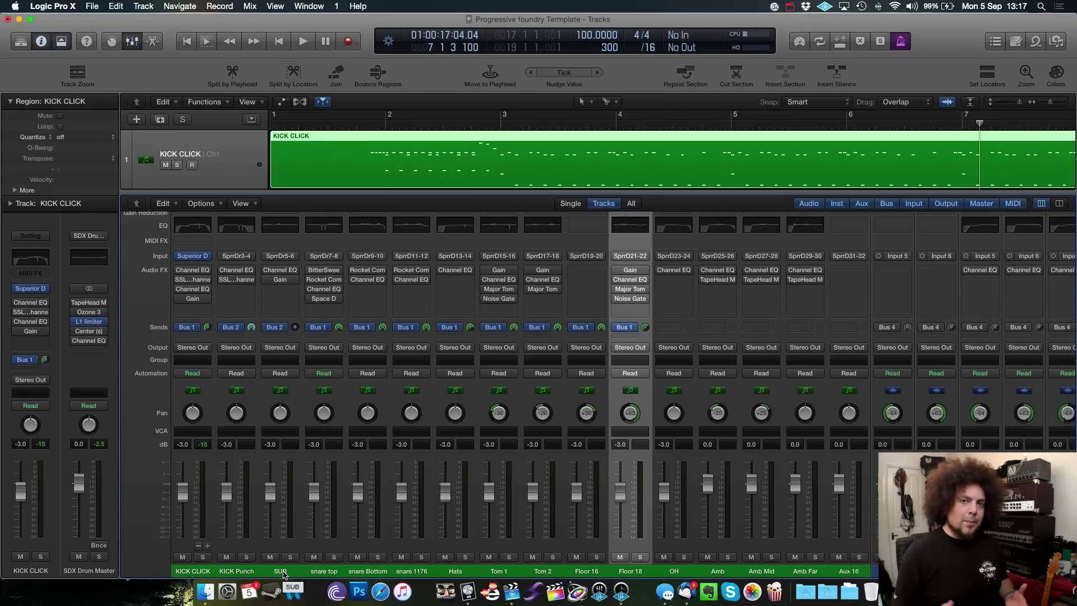
Examine the drum channel strips from the kicks to the ambience channels, including their EQs, inputs, effects, sends and names
scroll(280, 567, "down", 2)
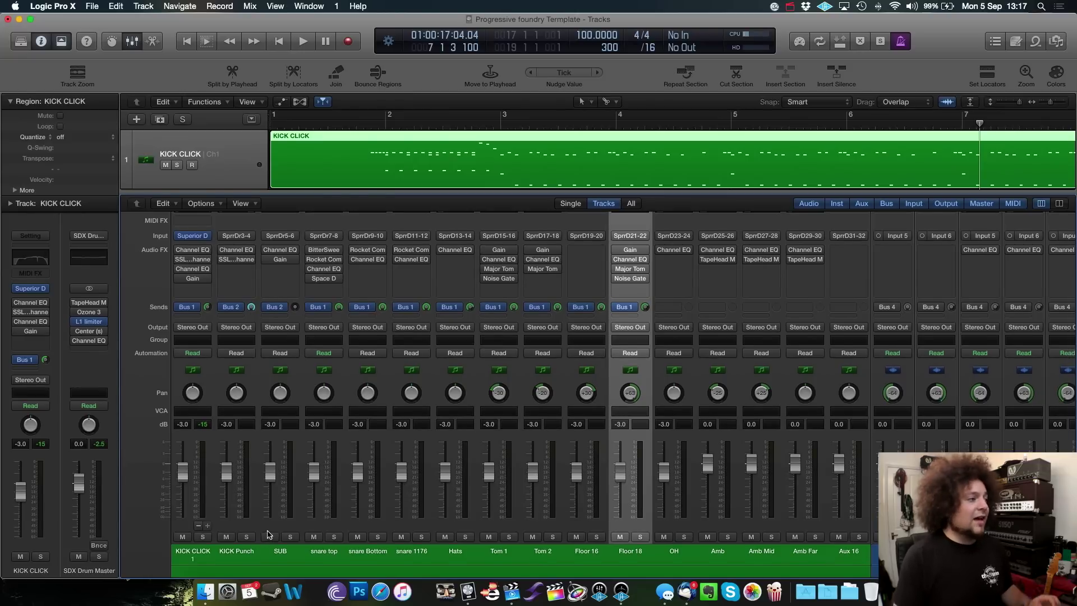
scroll(266, 537, "up", 1)
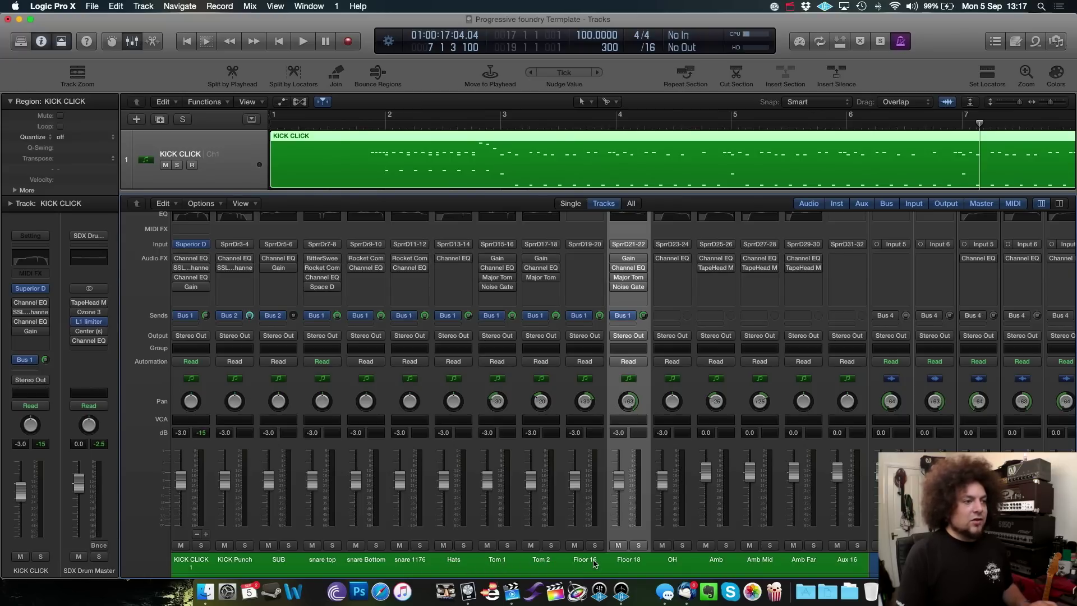
scroll(630, 561, "right", 2)
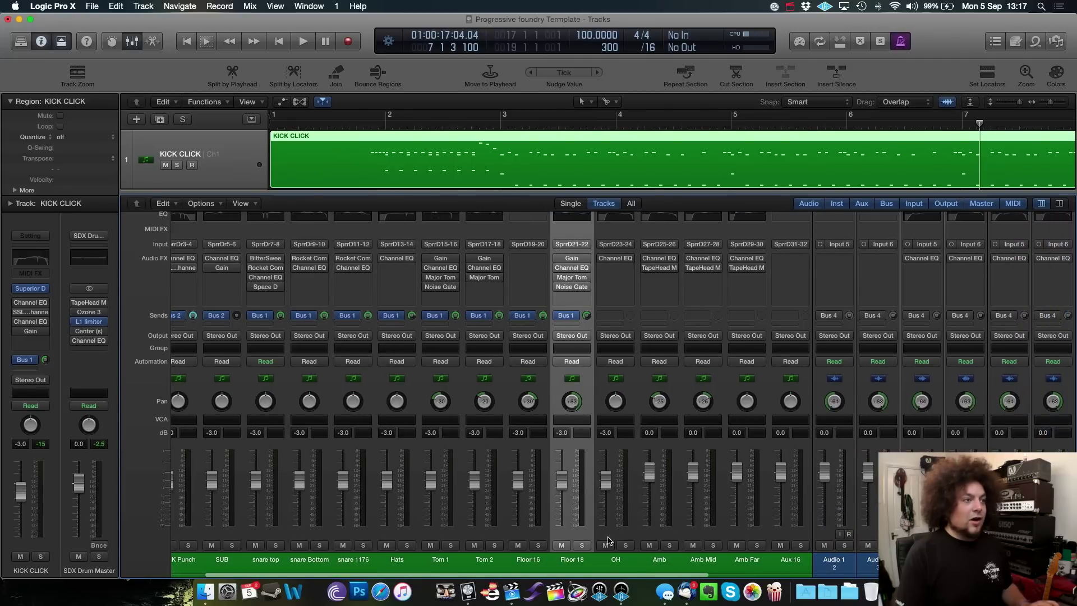
scroll(610, 540, "down", 2)
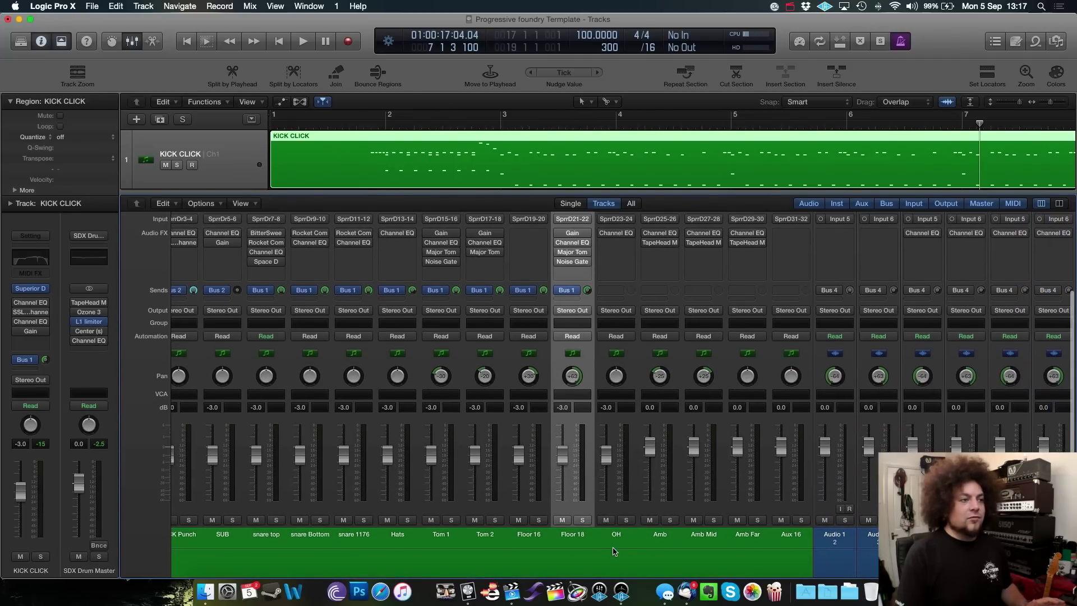
scroll(664, 543, "up", 2)
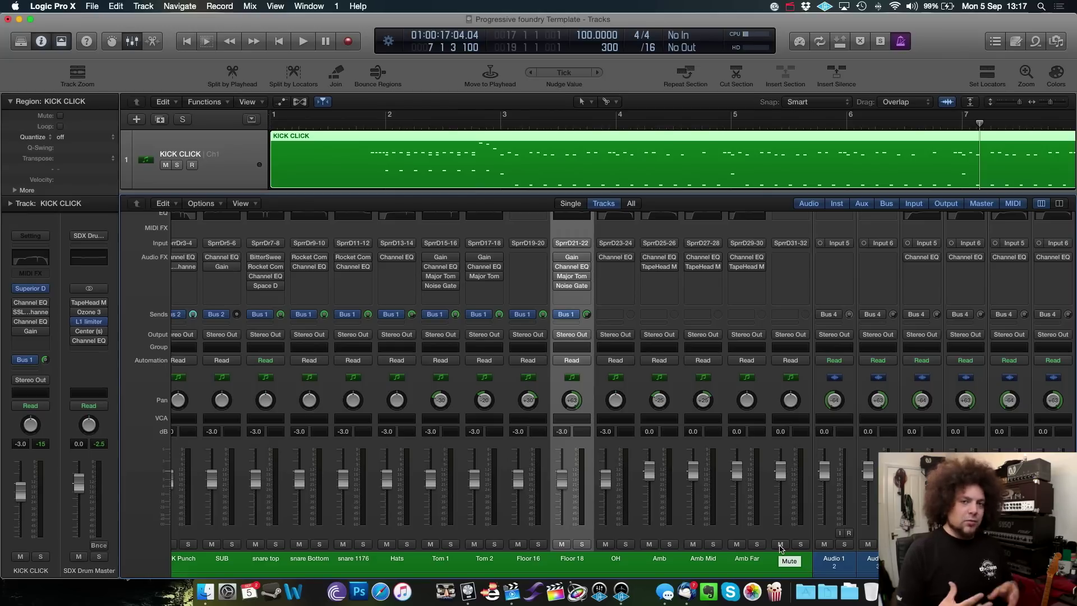
scroll(169, 272, "left", 3)
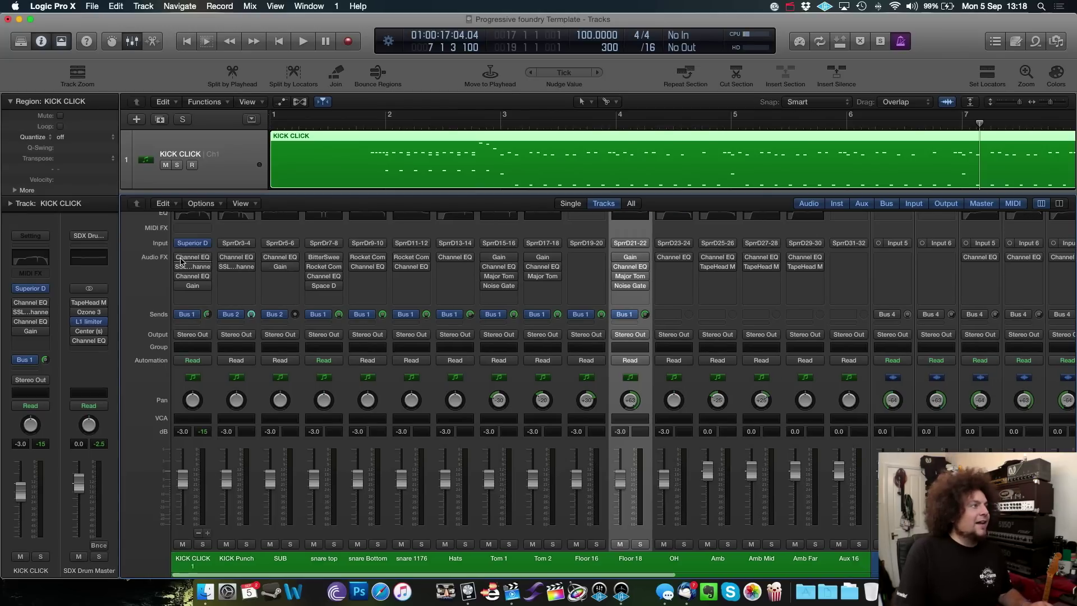
scroll(202, 235, "up", 2)
scroll(202, 235, "up", 1)
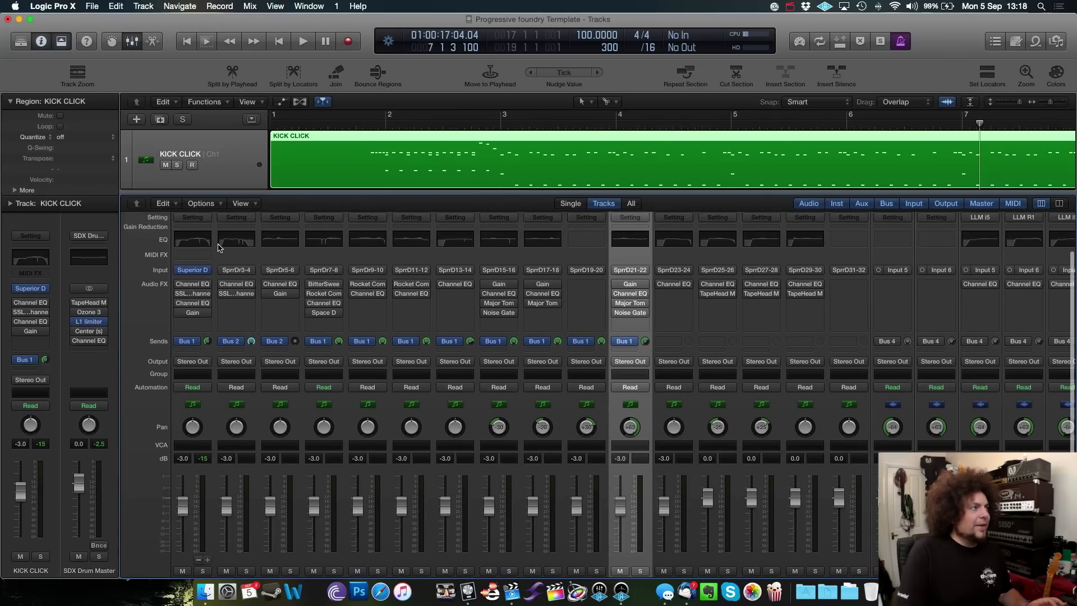
scroll(219, 246, "down", 3)
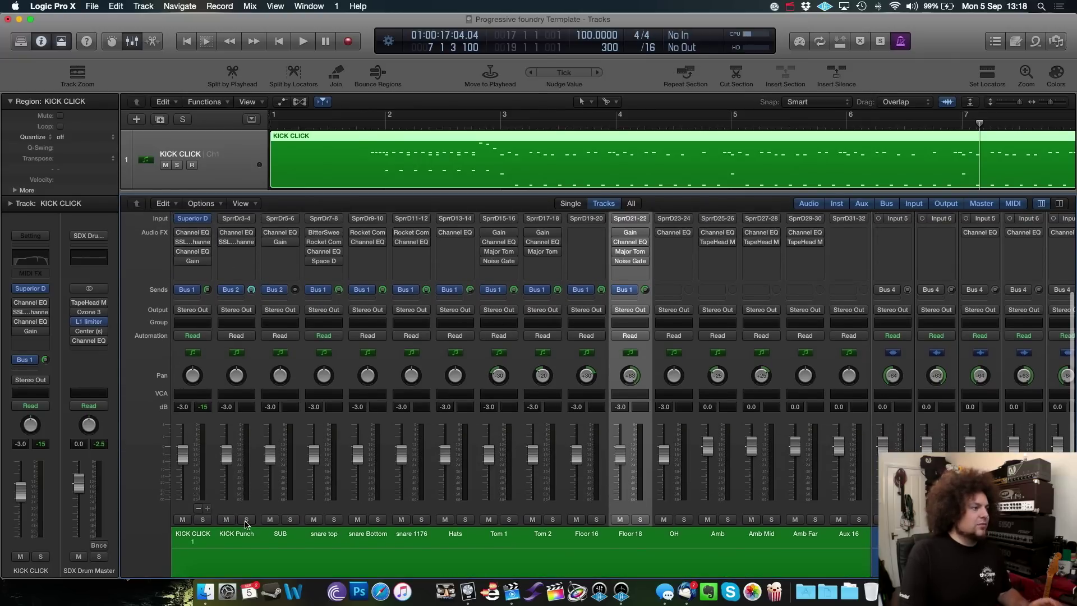
scroll(331, 494, "up", 1)
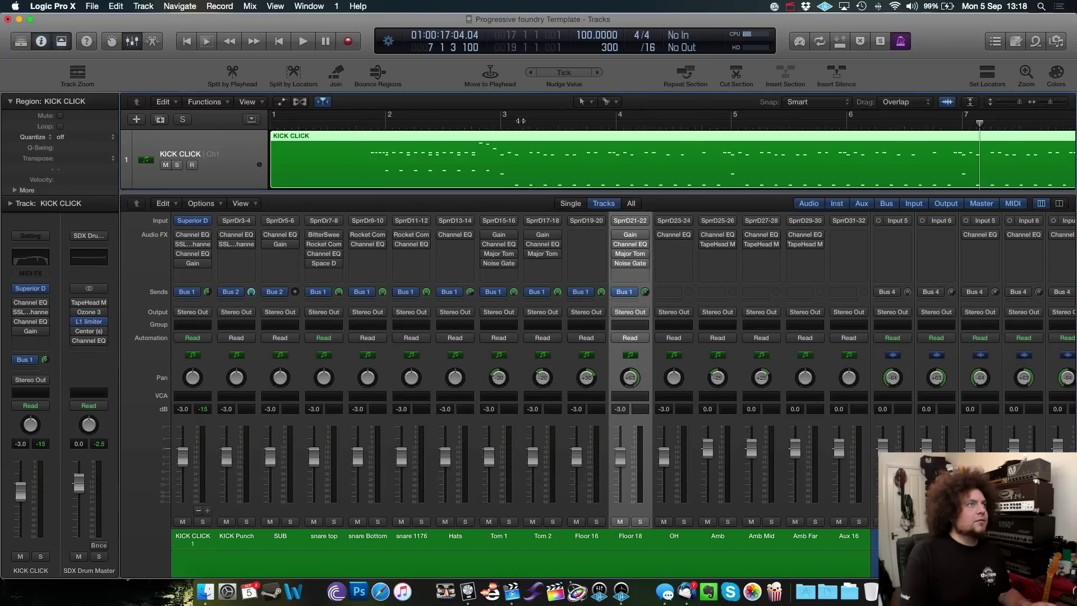
Set a cycle range from bar 3 to bar 7, solo the snare top channel and play it back
left_click_drag(503, 115, 978, 116)
key("space")
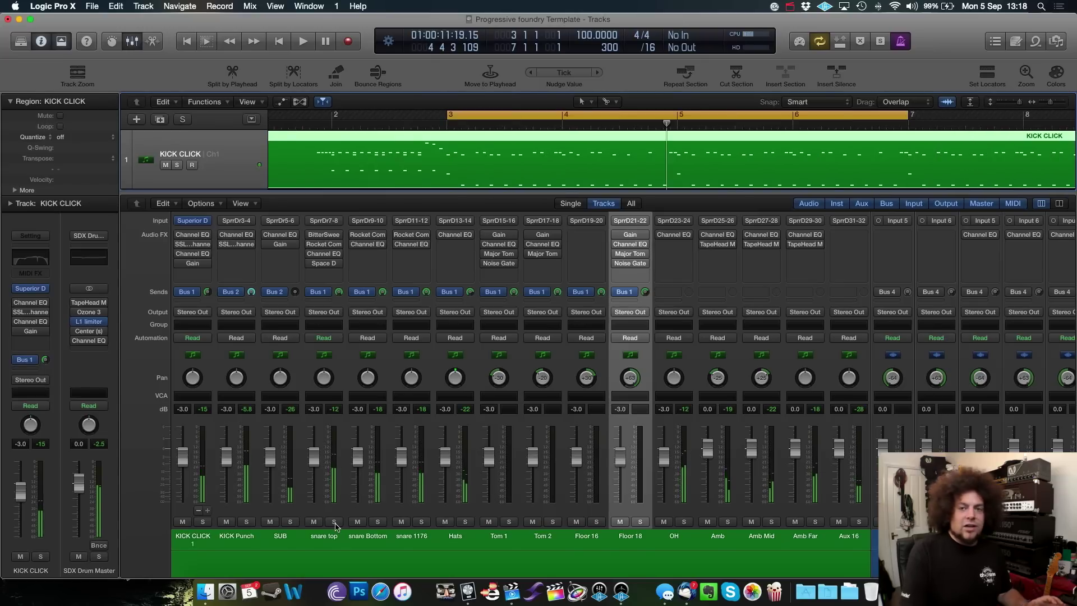
left_click(334, 523)
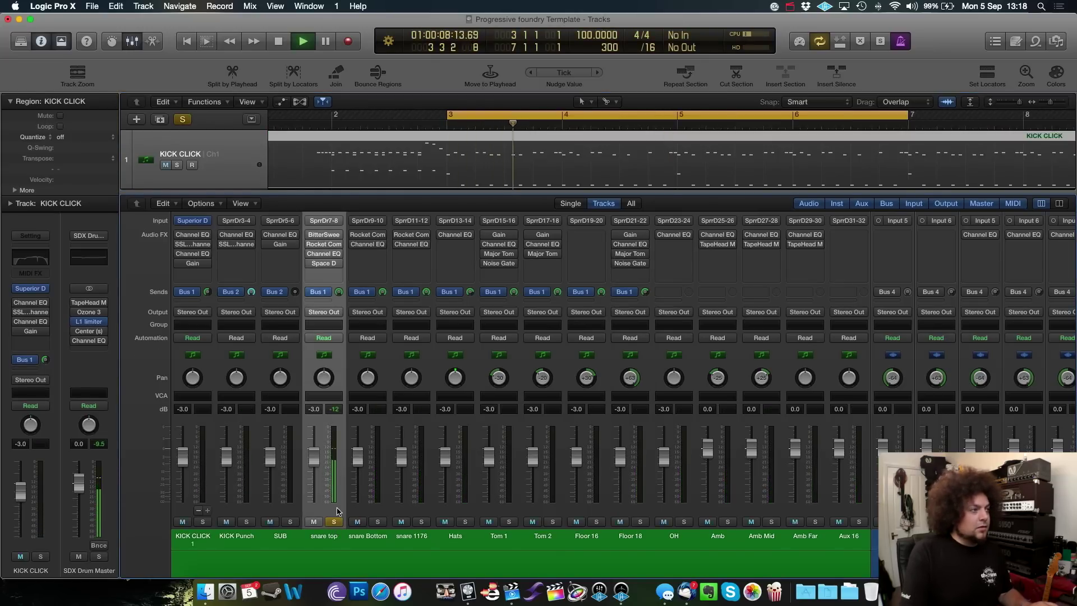
scroll(335, 519, "up", 4)
key("space")
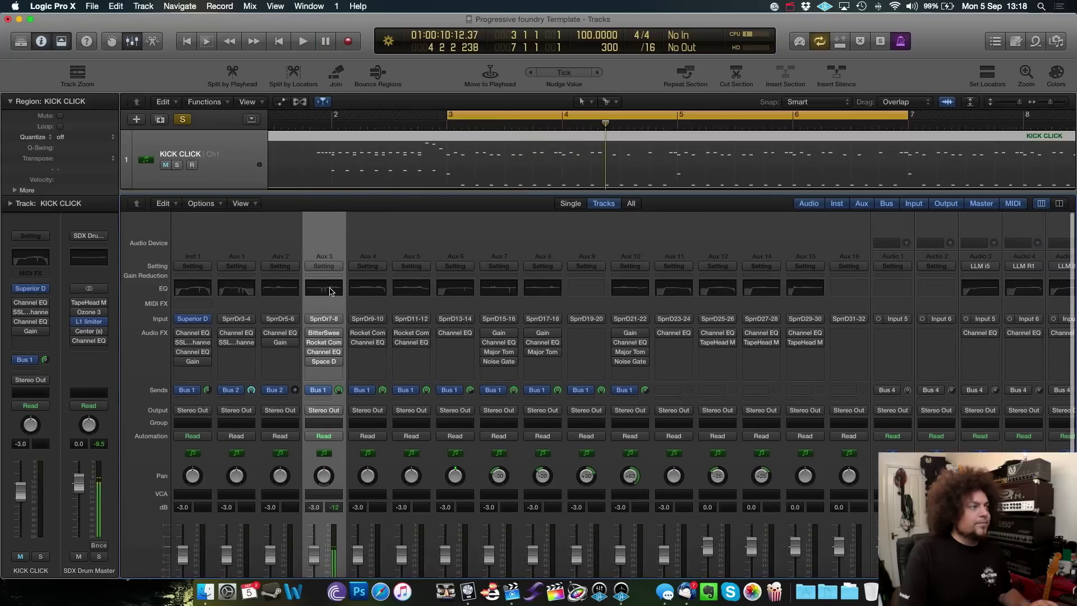
Open the snare top channel's EQ and reset the gains of its 850, 2450 and 7800 Hz bands to 0 dB
left_click(324, 290)
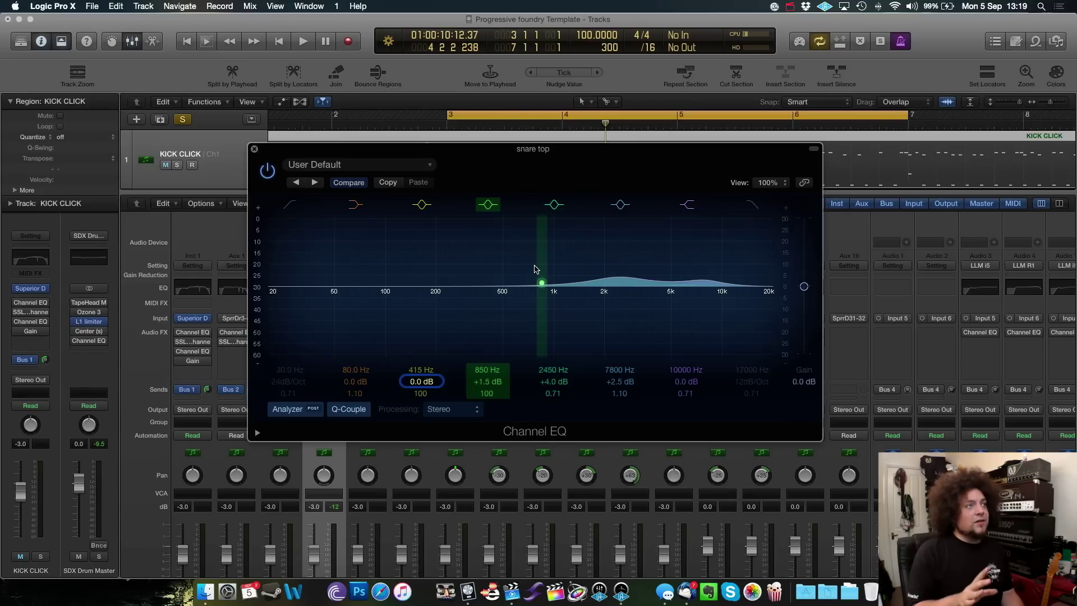
left_click(541, 284, "alt")
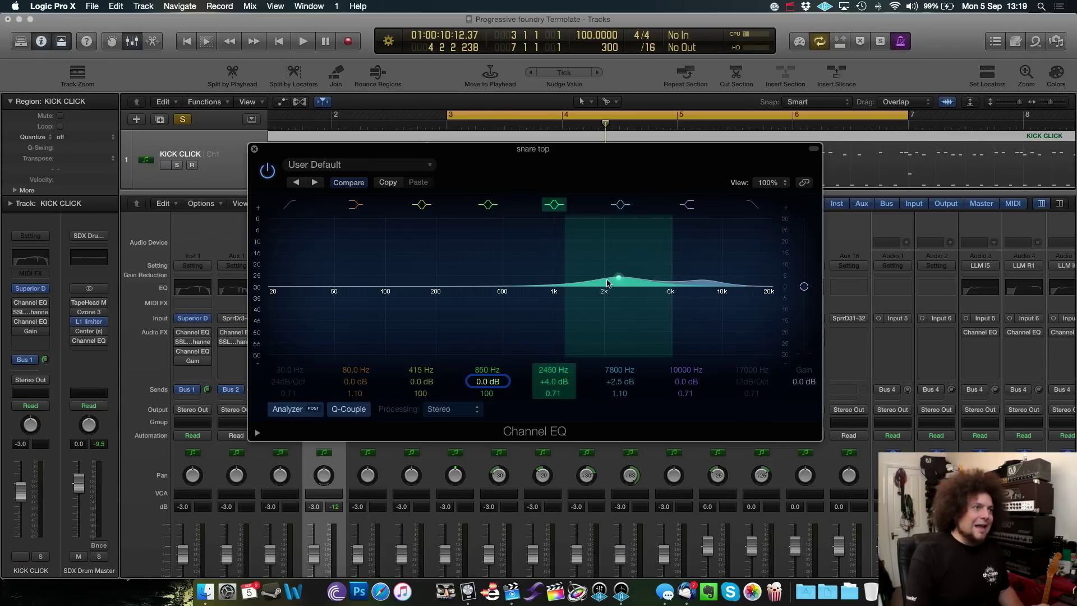
left_click(554, 384, "alt")
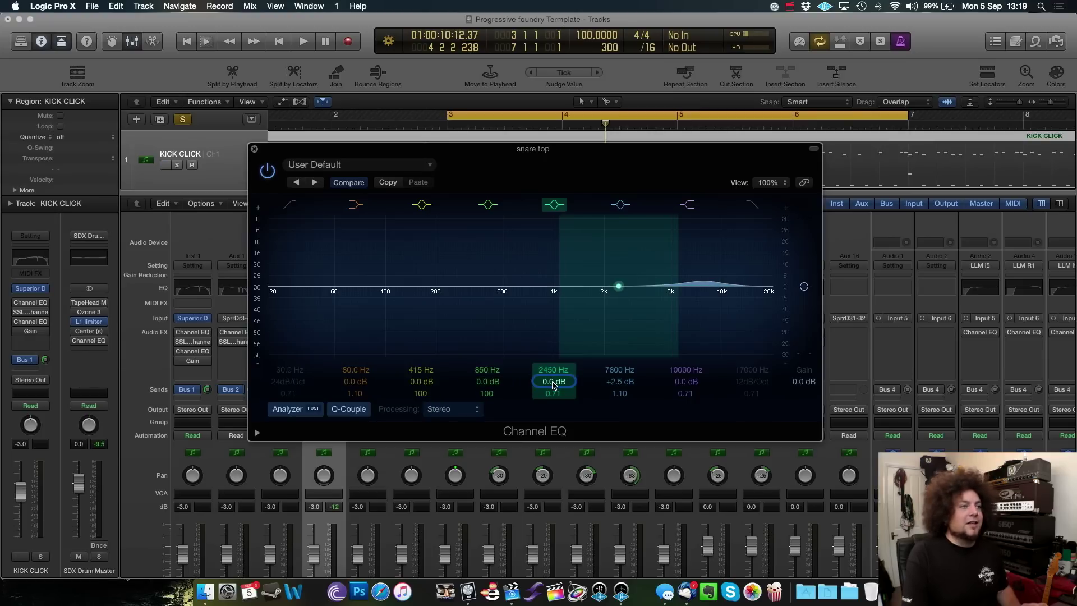
left_click(627, 384, "alt")
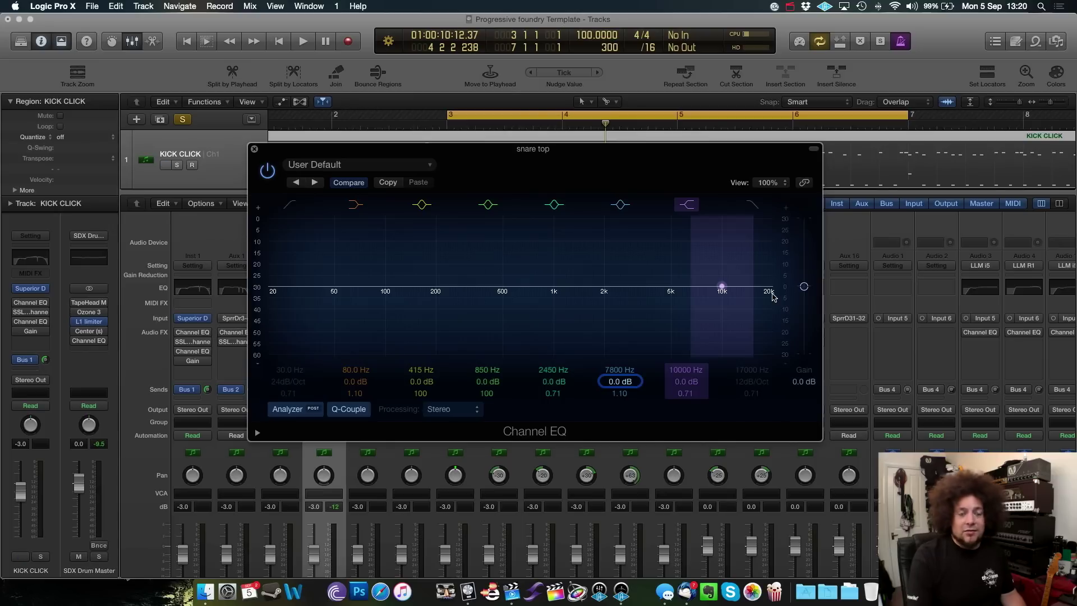
Play the soloed snare top with the flat EQ and watch its spectrum in the analyzer
key("ctrl+m")
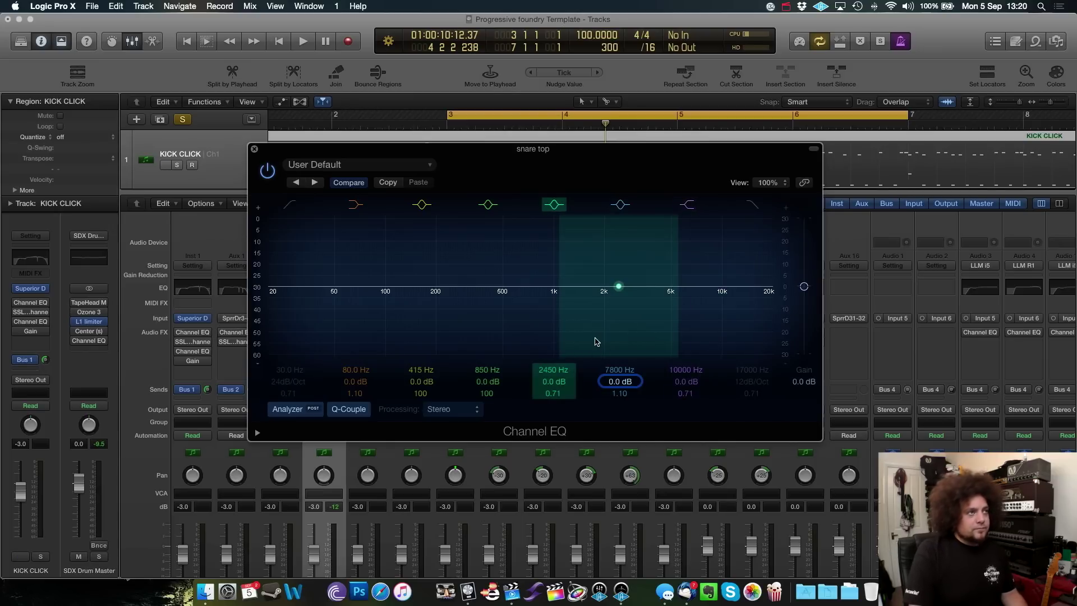
key("space")
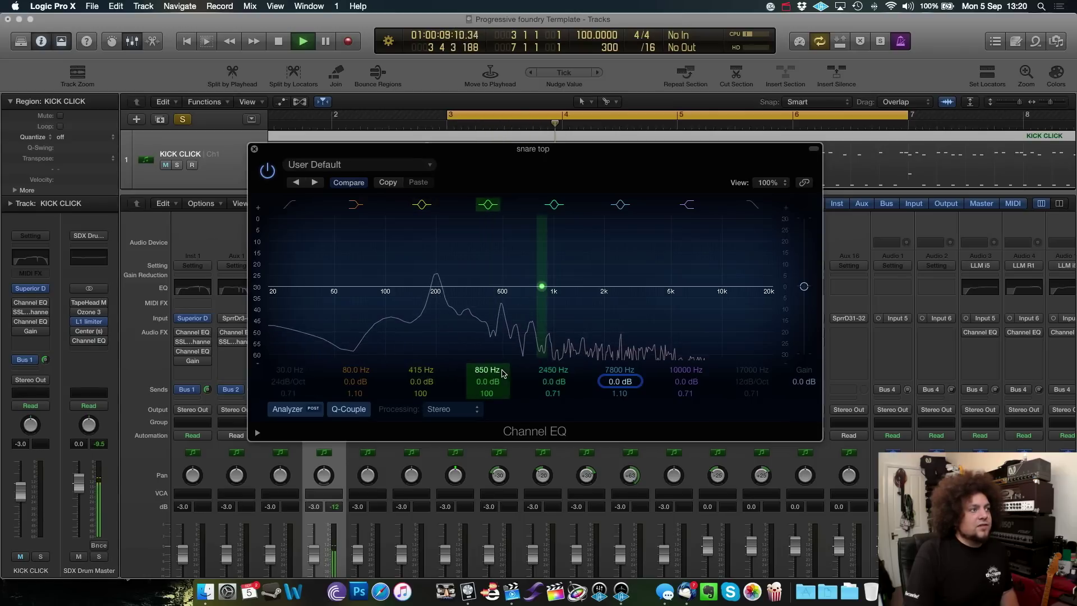
key("space")
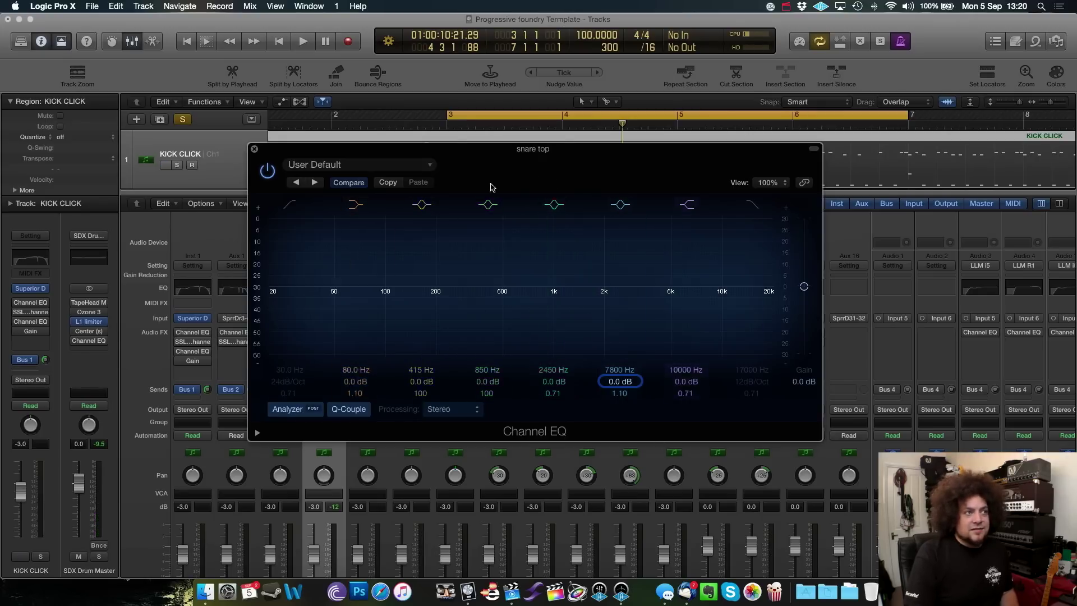
key("space")
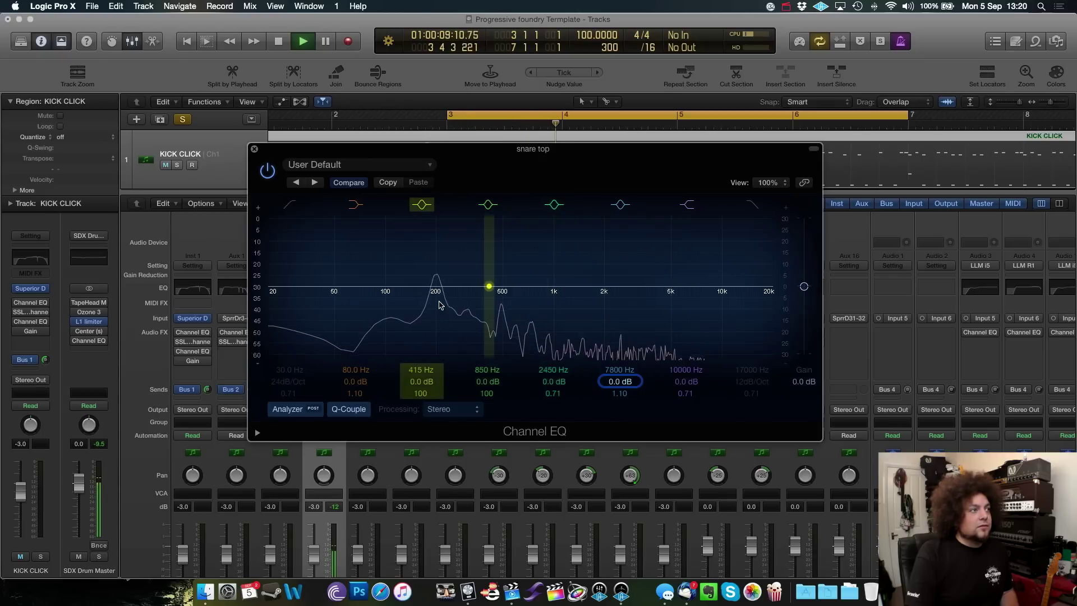
key("space")
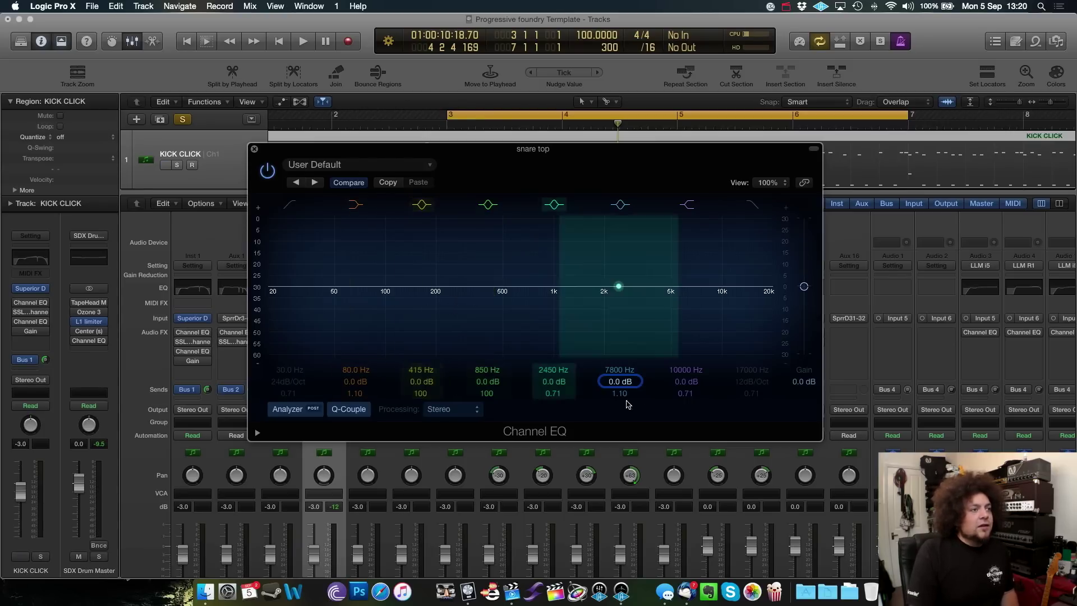
Boost the 2450 Hz band to +4.0 dB with a Q of 0.75 and the 7800 Hz band to +2.5 dB, checking by playback
left_click_drag(554, 384, 553, 368)
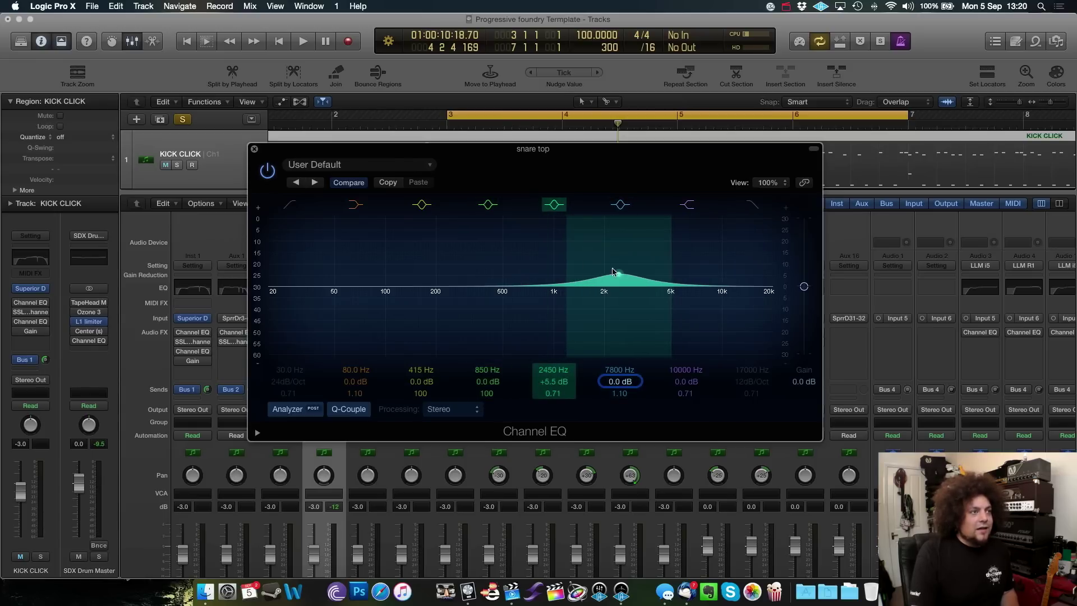
left_click_drag(553, 394, 554, 359)
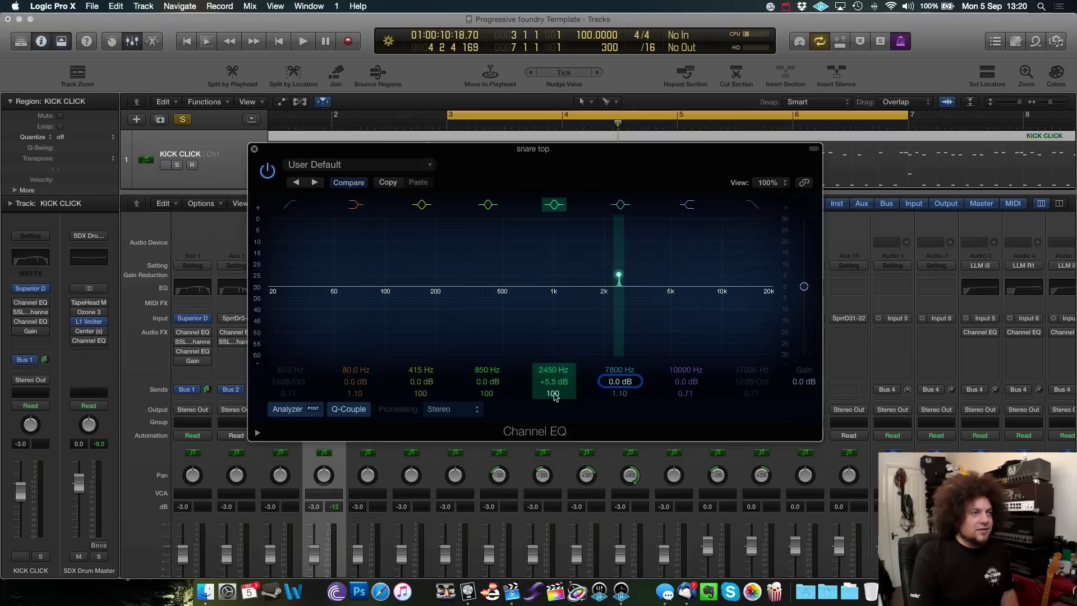
key("space")
mouse_move(554, 394)
left_mouse_down()
mouse_move(554, 426)
mouse_move(554, 383)
left_mouse_up()
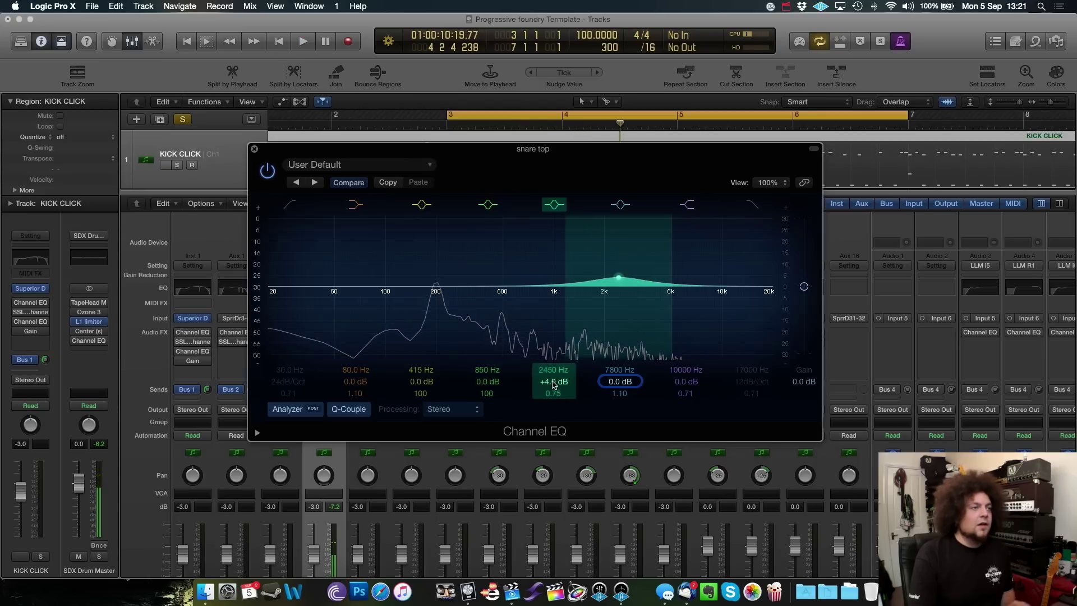
key("space")
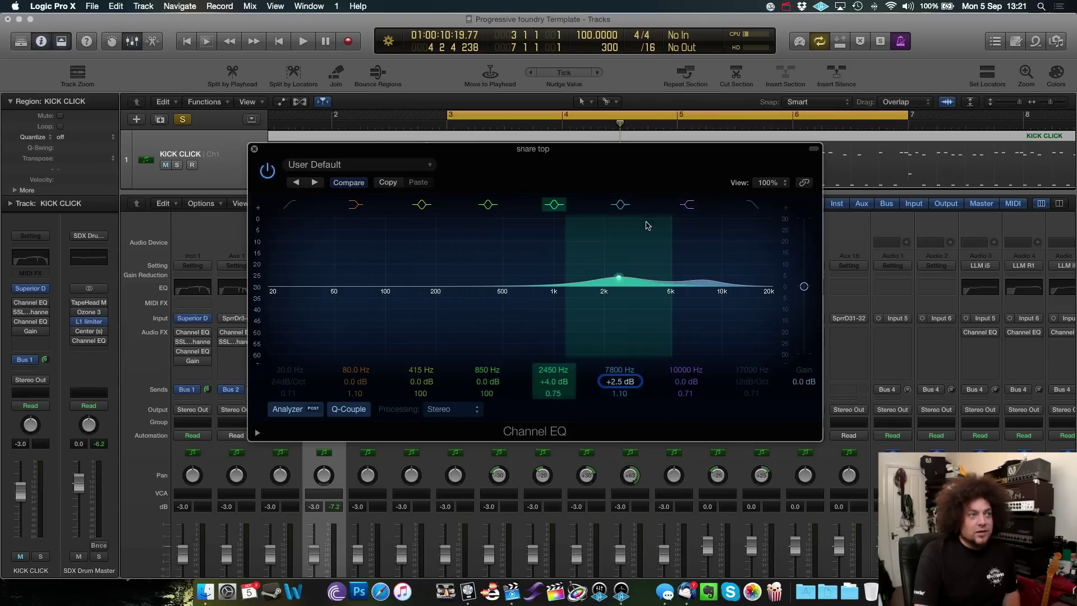
key("space")
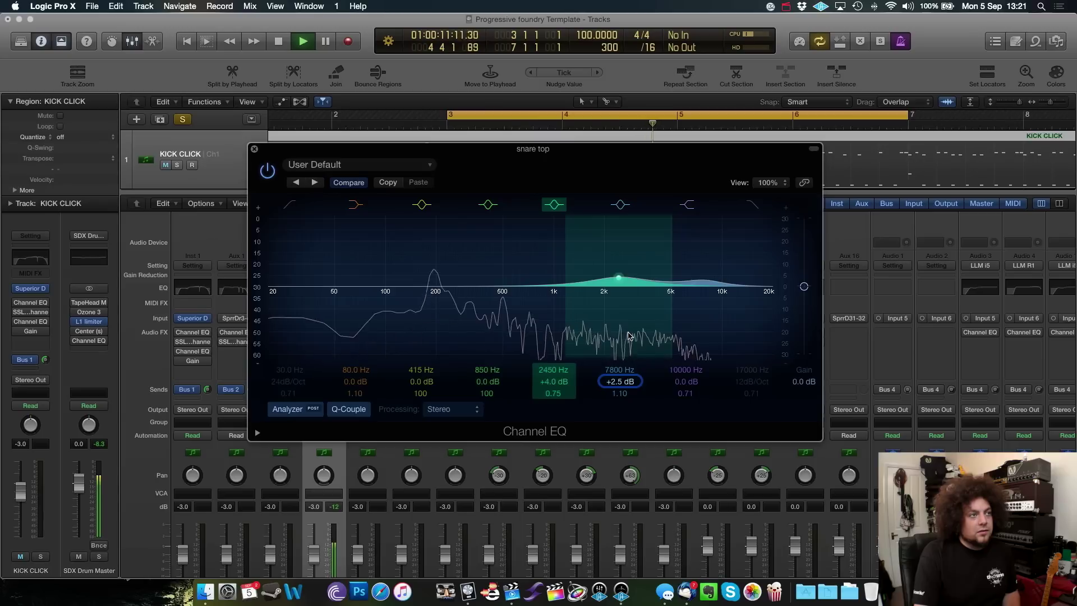
key("space")
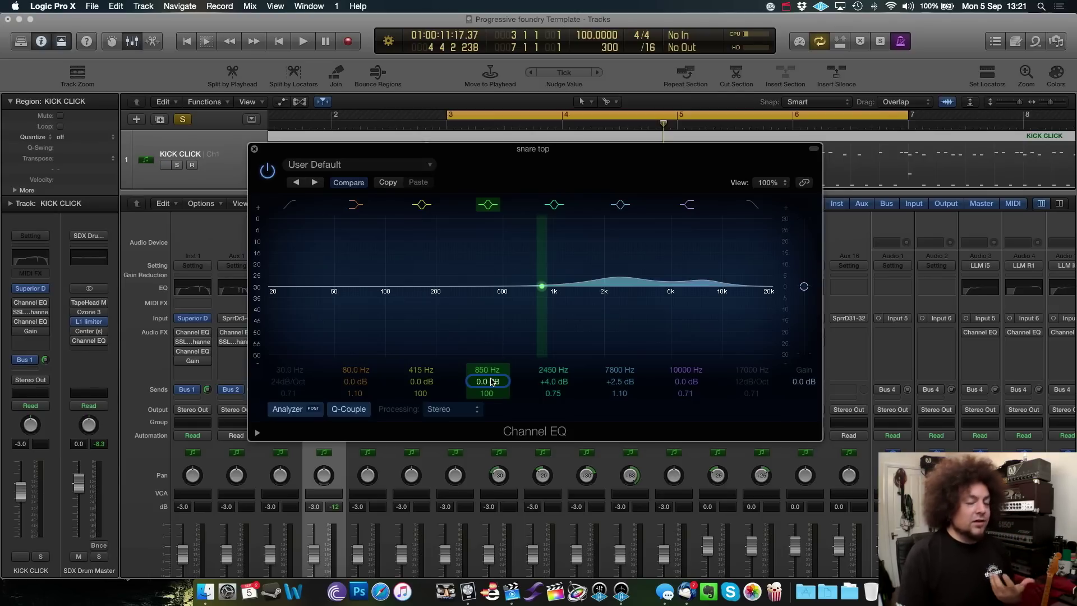
Raise the narrow 850 Hz band to +24.0 dB and tune its frequency to 840 Hz while the snare plays
key("space")
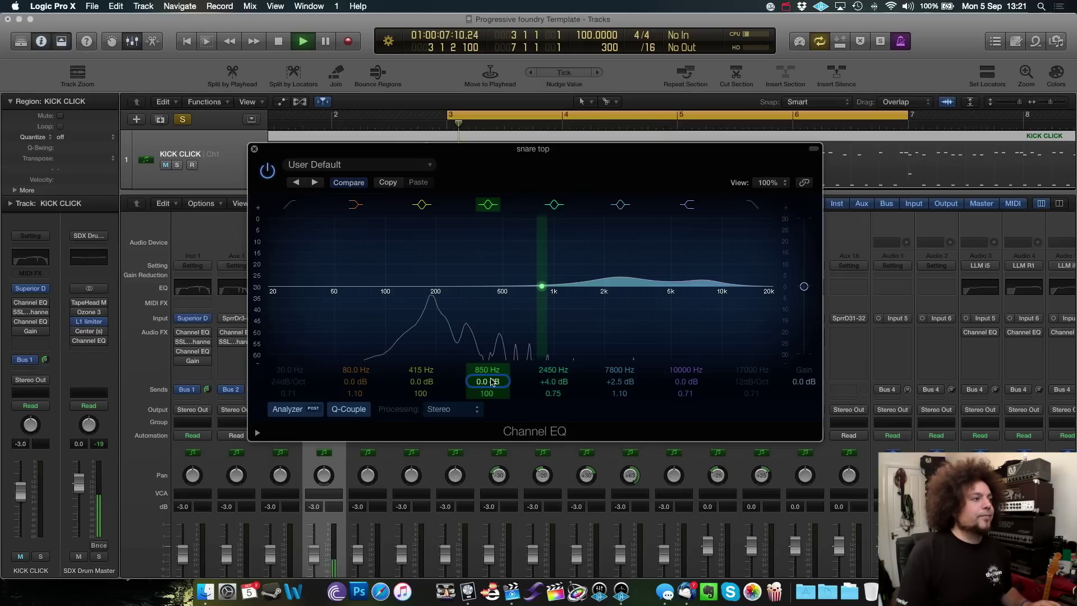
mouse_move(492, 382)
left_mouse_down()
mouse_move(481, 383)
mouse_move(487, 371)
left_mouse_up()
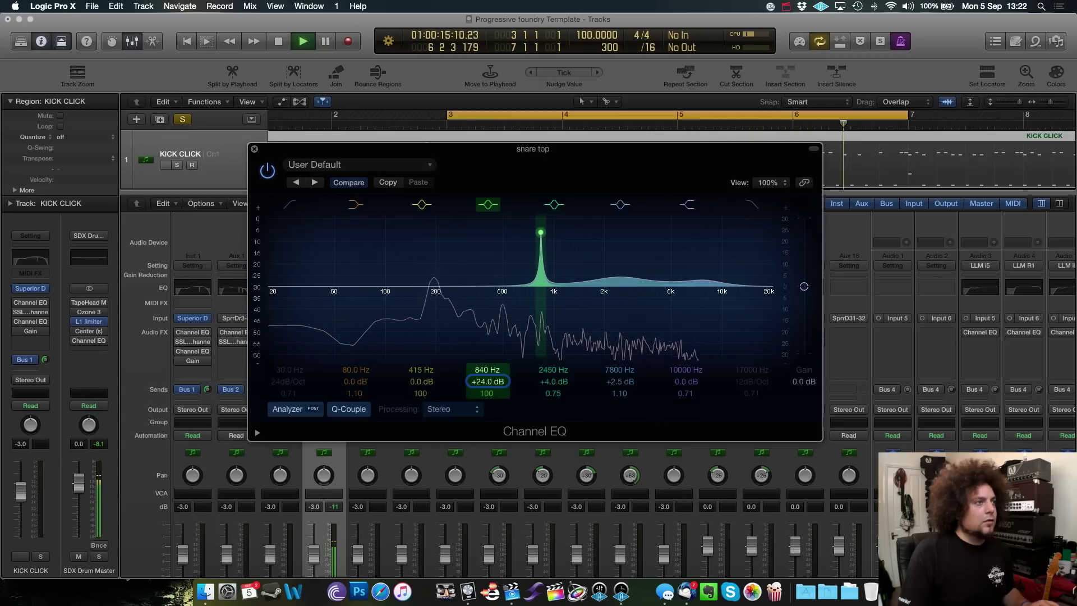
left_click_drag(487, 370, 487, 369)
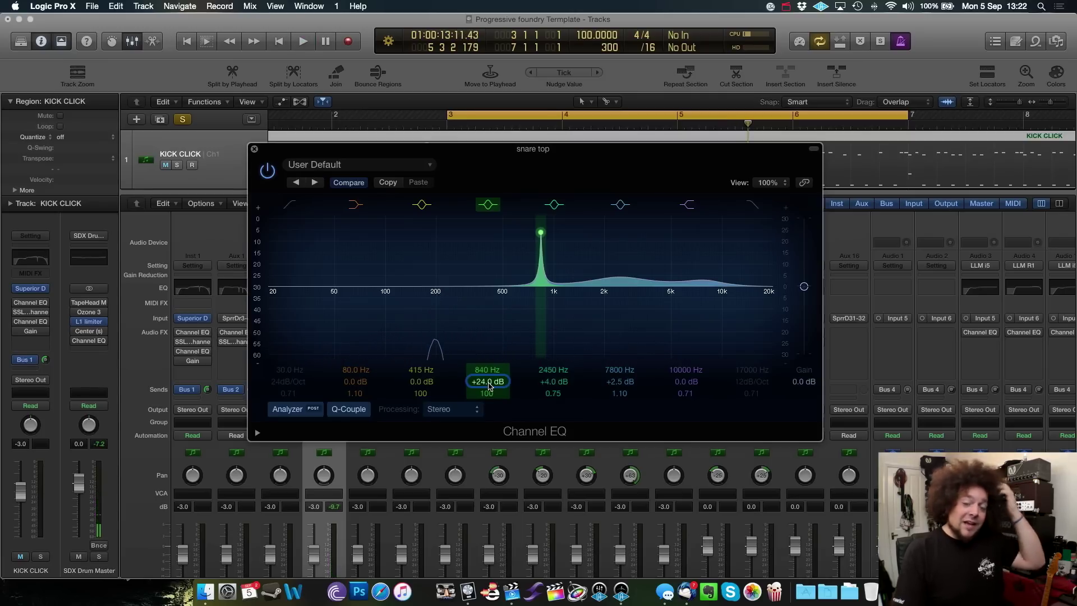
Cut the 840 Hz band to -24.0 dB during playback and raise the 415 Hz band to +24.0 dB
key("ctrl+m")
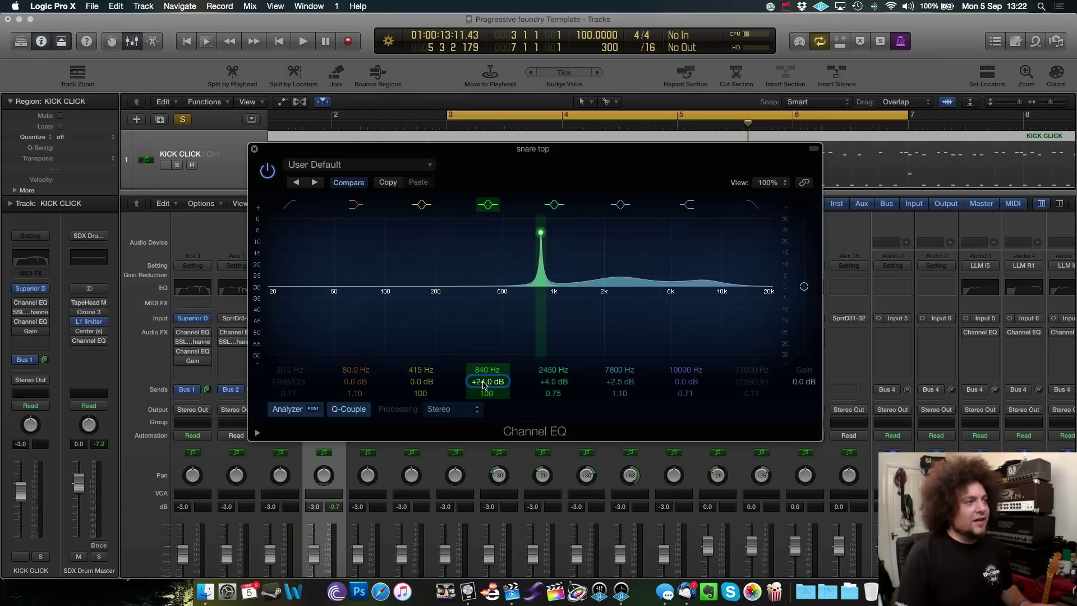
key("space")
scroll(485, 384, "down", 10)
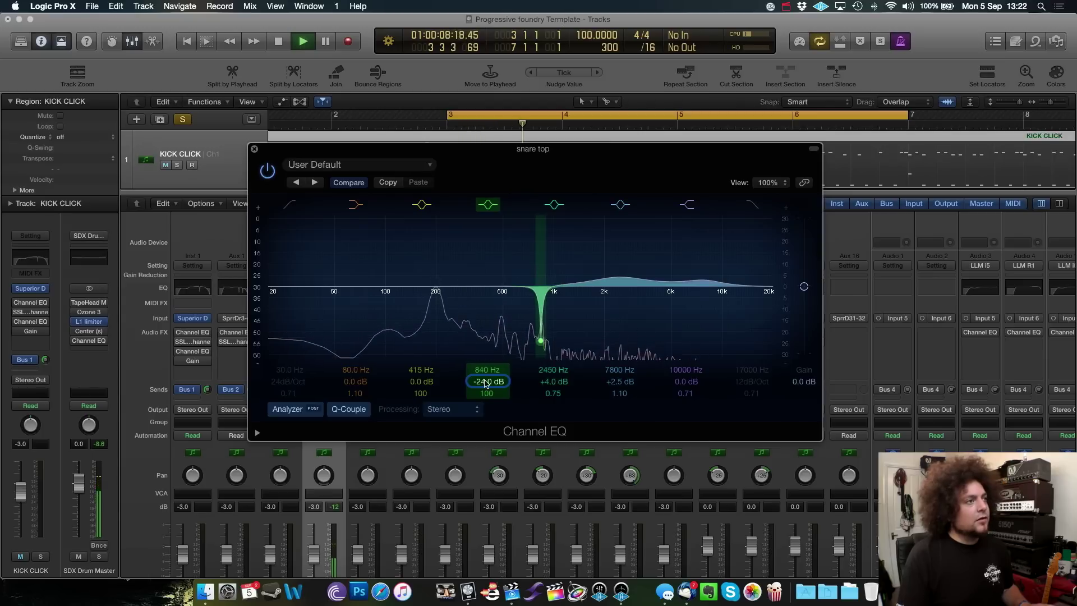
key("ctrl+m")
key("space")
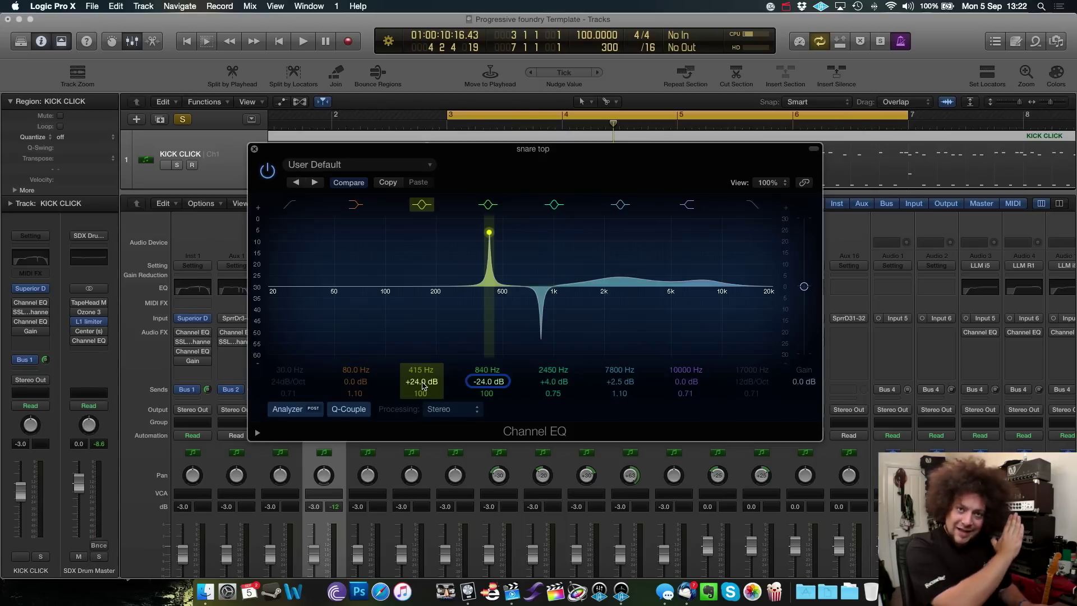
Fine-tune the narrow 415 Hz band of the snare top EQ during playback and cut it to -24.0 dB
key("ctrl+m")
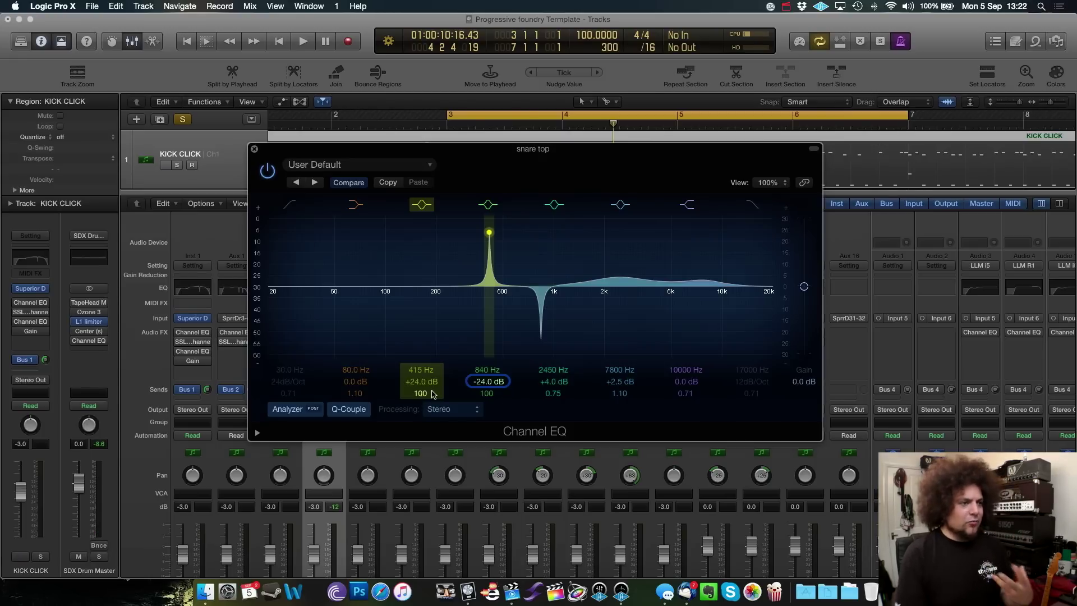
key("space")
left_click_drag(422, 369, 424, 373)
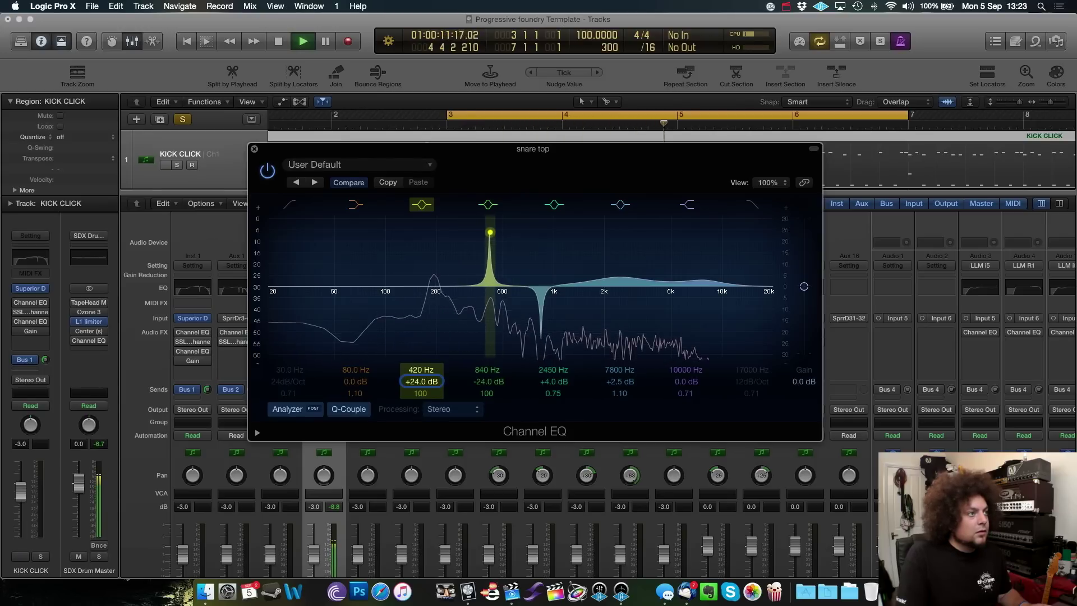
left_click_drag(422, 370, 421, 370)
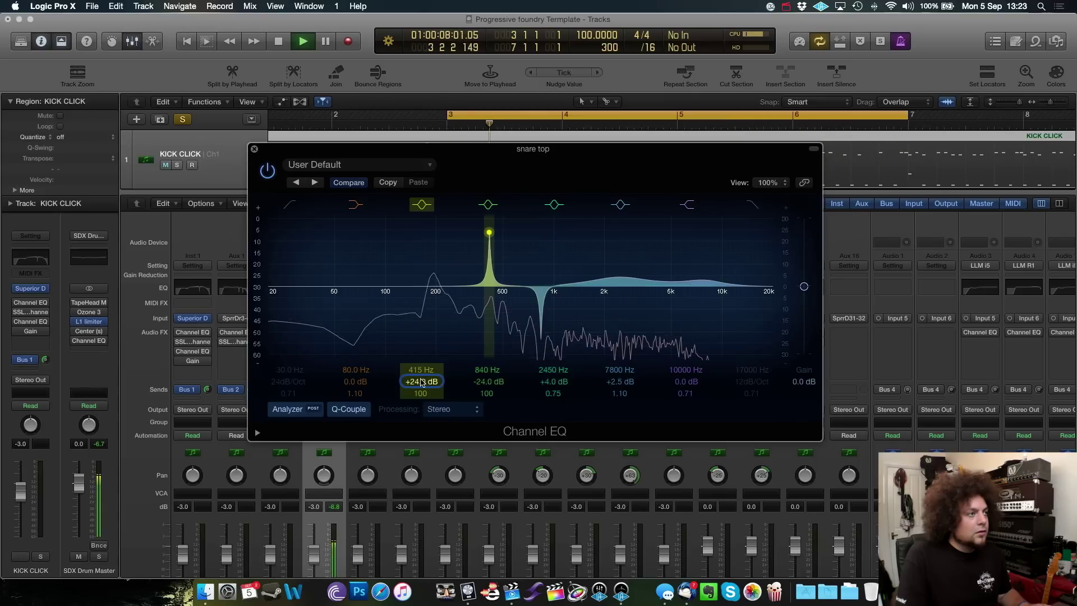
left_click_drag(421, 382, 422, 383)
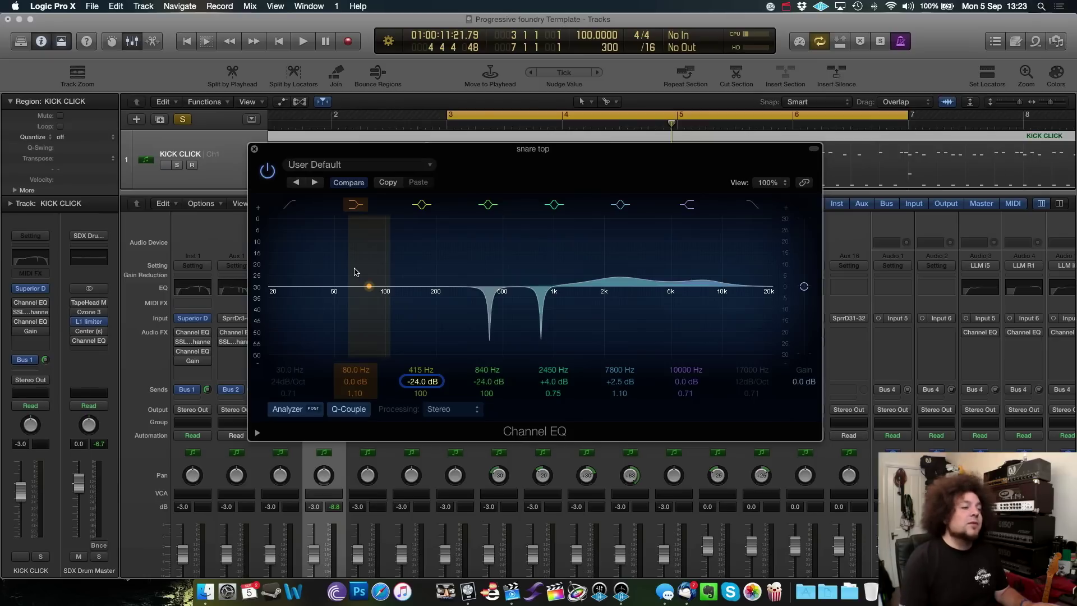
Check the notched snare top by ear, close its Channel EQ, and play the full kit with the solo cleared
key("space")
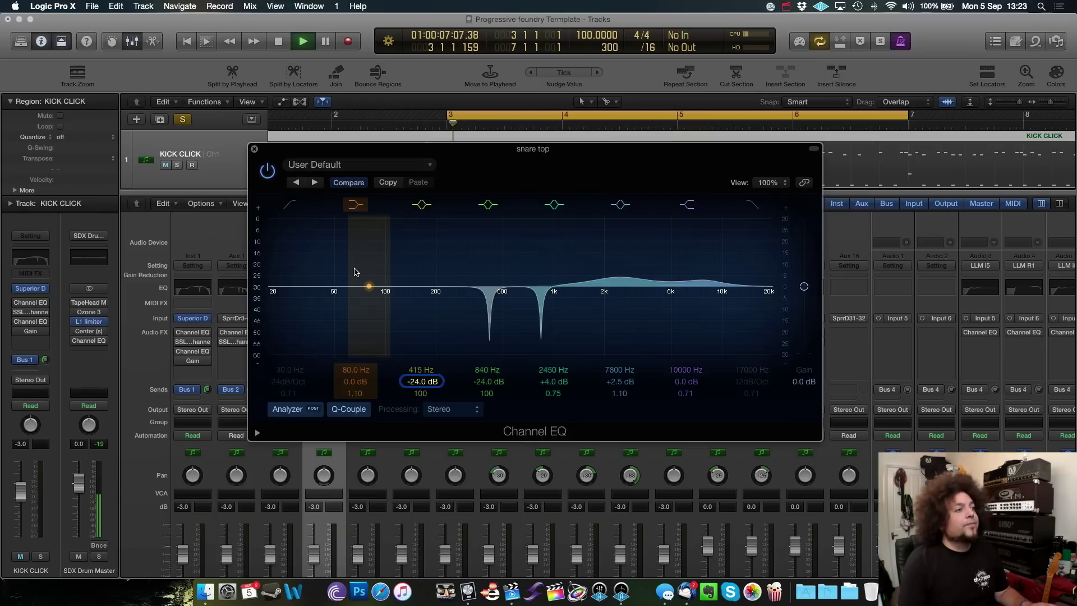
left_click(256, 150)
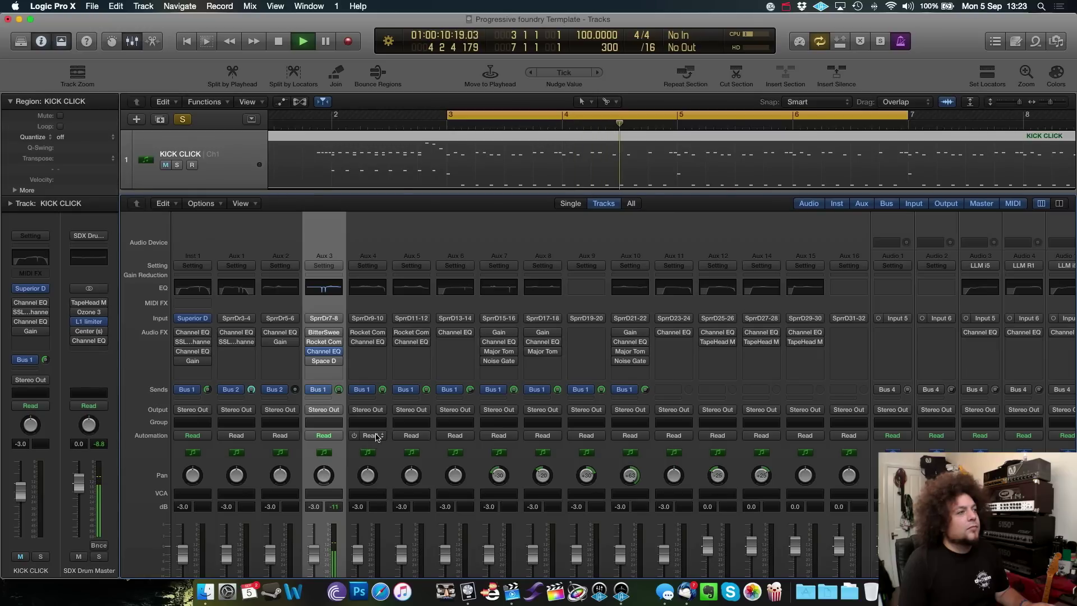
key("space")
scroll(315, 427, "down", 4)
left_click(335, 519)
left_click(334, 520)
key("space")
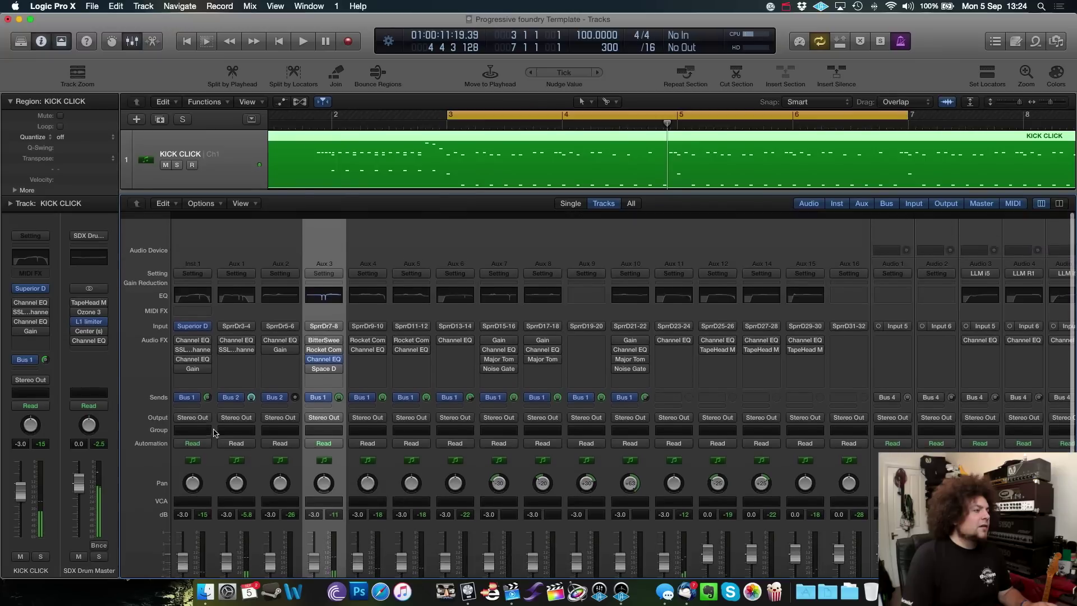
Open the Channel EQ of the KICK CLICK channel and set its low cut to 54 Hz
scroll(191, 400, "down", 1)
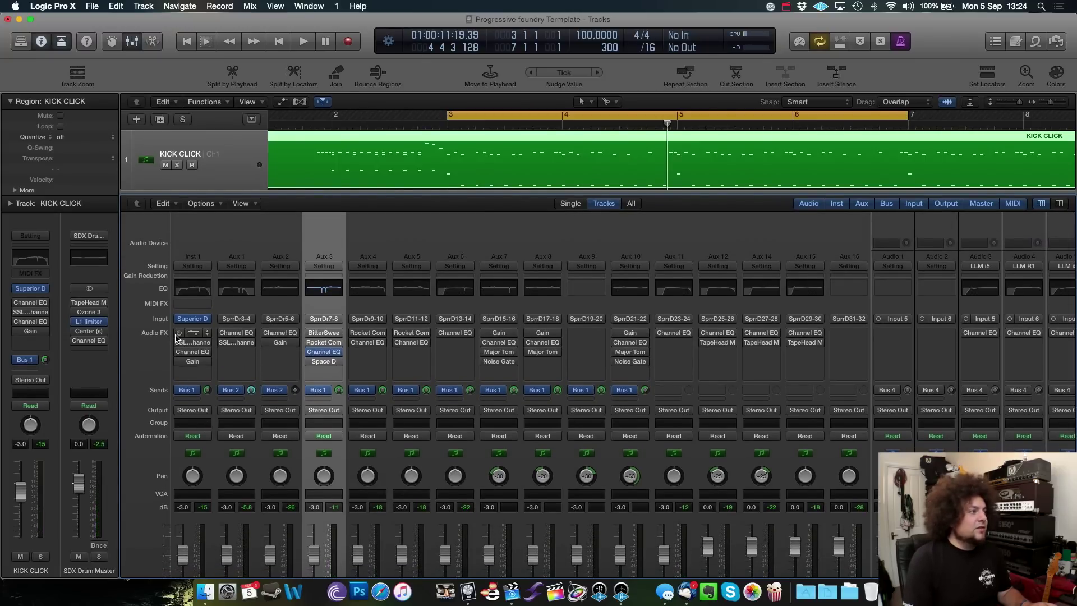
left_click(200, 291)
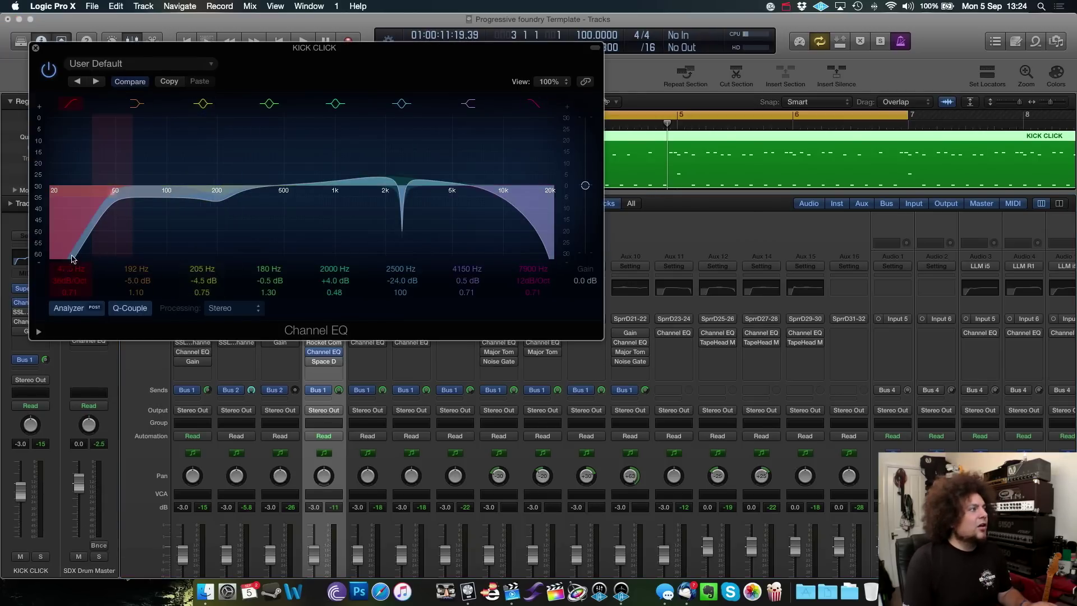
left_click_drag(70, 269, 71, 264)
scroll(62, 169, "down", 3)
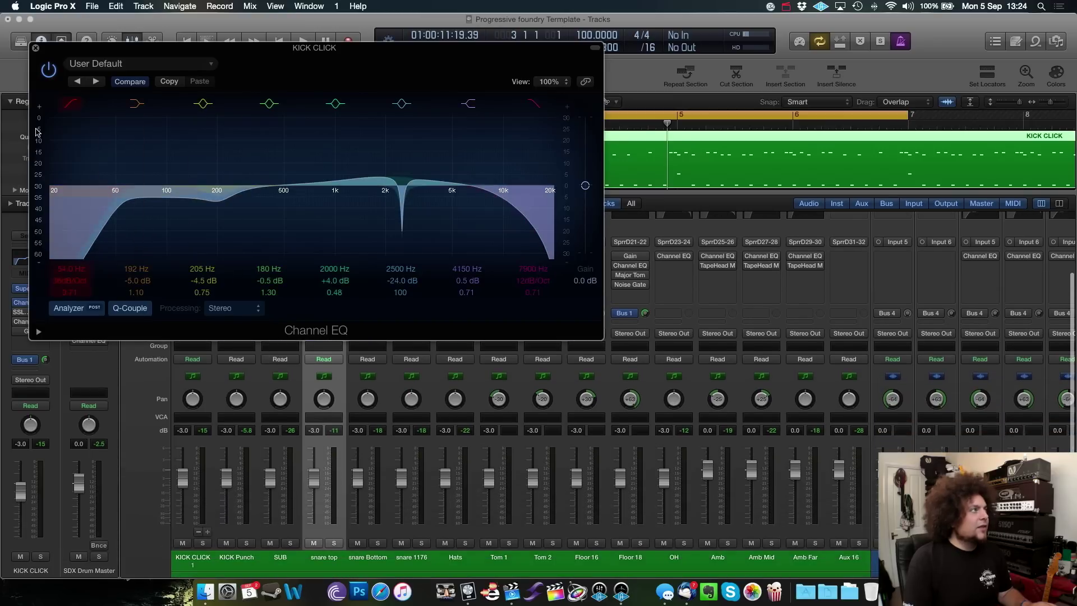
Solo KICK CLICK, compare it with its EQ bypassed and enabled, raise the low cut further, and close the EQ
left_click(48, 69)
key("space")
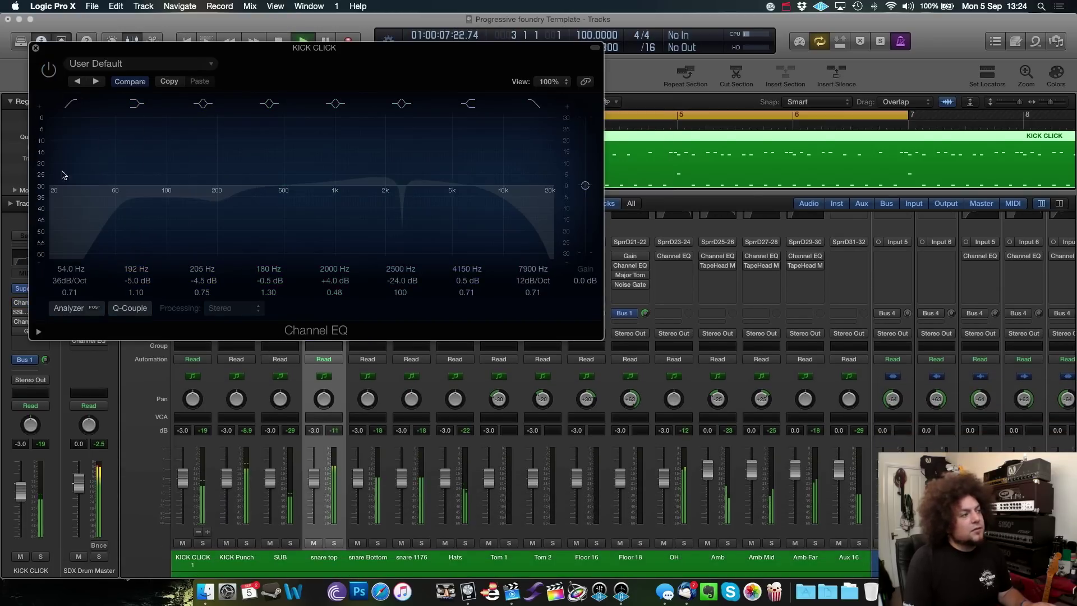
left_click(201, 543)
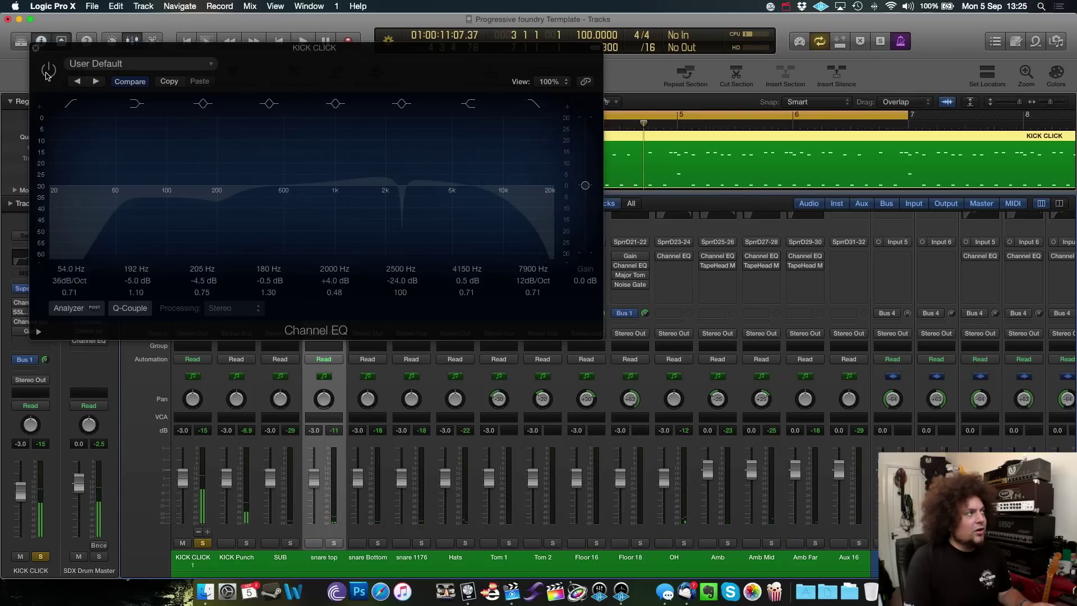
left_click(48, 71)
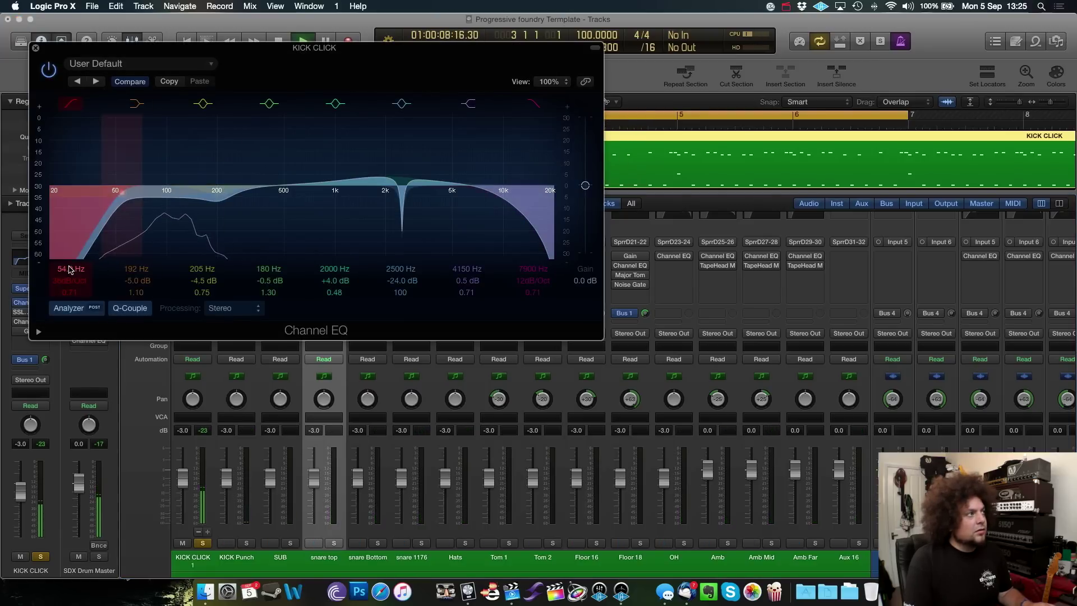
left_click_drag(70, 269, 70, 262)
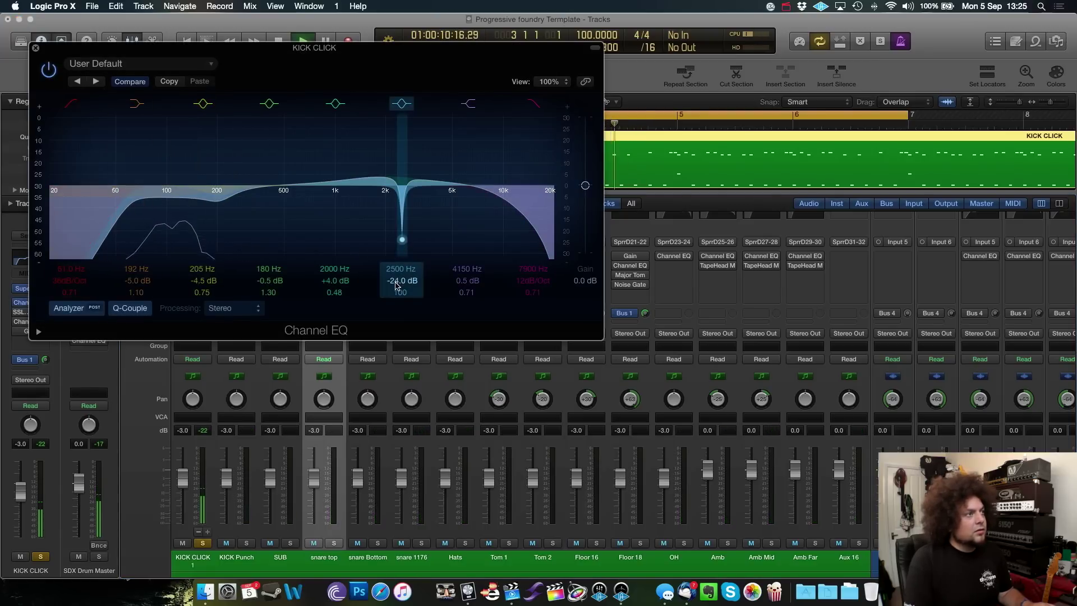
left_click(36, 49)
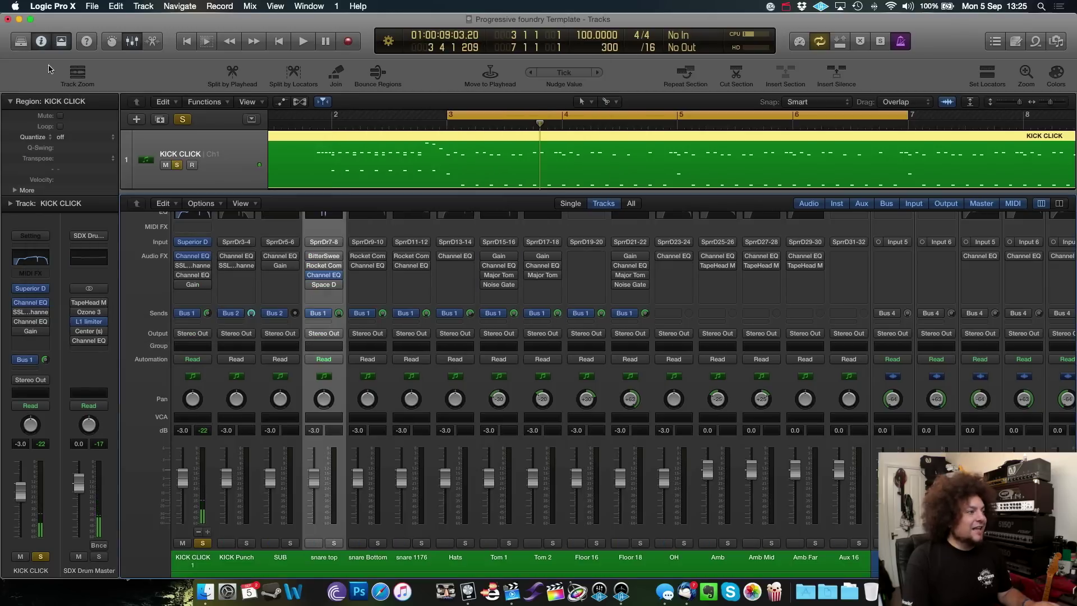
Solo KICK Punch in place of KICK CLICK, play it, and open its Channel EQ with the plug-in enabled
left_click(203, 543)
left_click(246, 543)
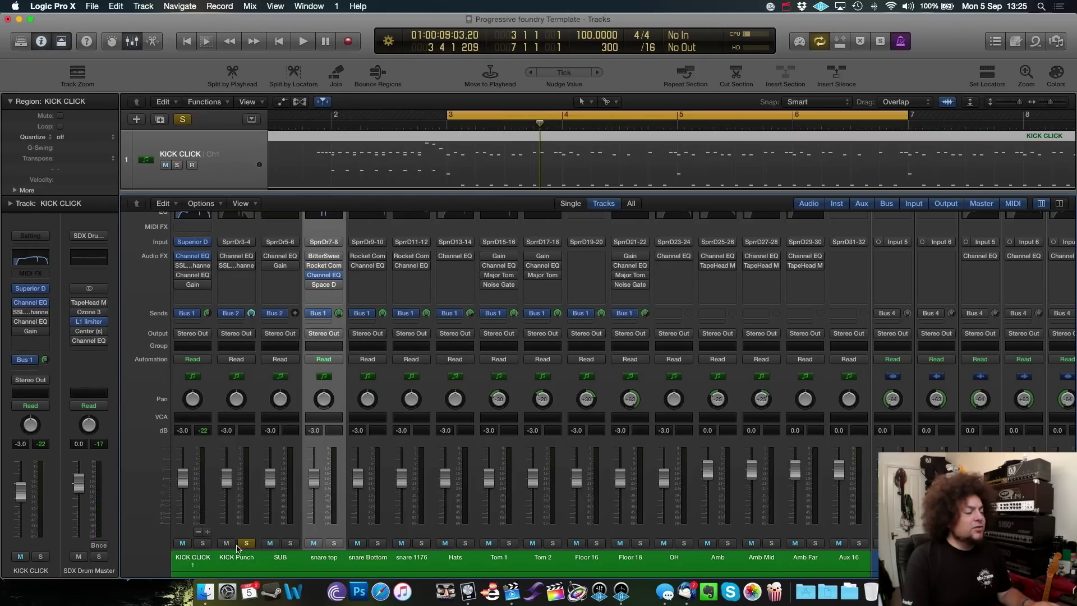
key("space")
scroll(247, 519, "down", 2)
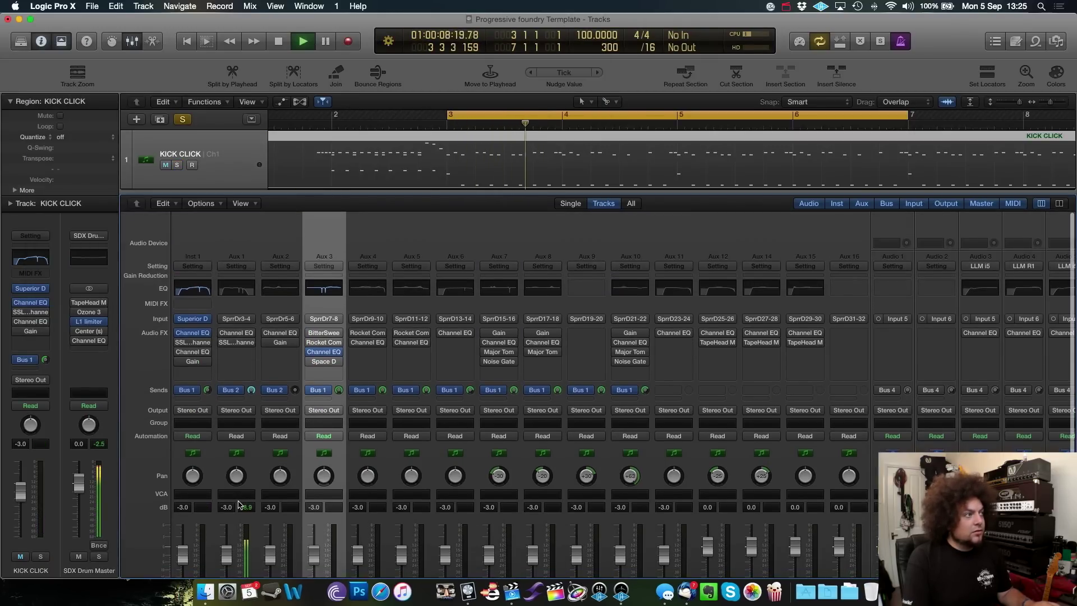
left_click(237, 232)
Audition both kicks soloed with KICK CLICK at 0.0 dB and KICK Punch at -6.0 dB, clearing the solos and closing the EQ when done
left_click(203, 520)
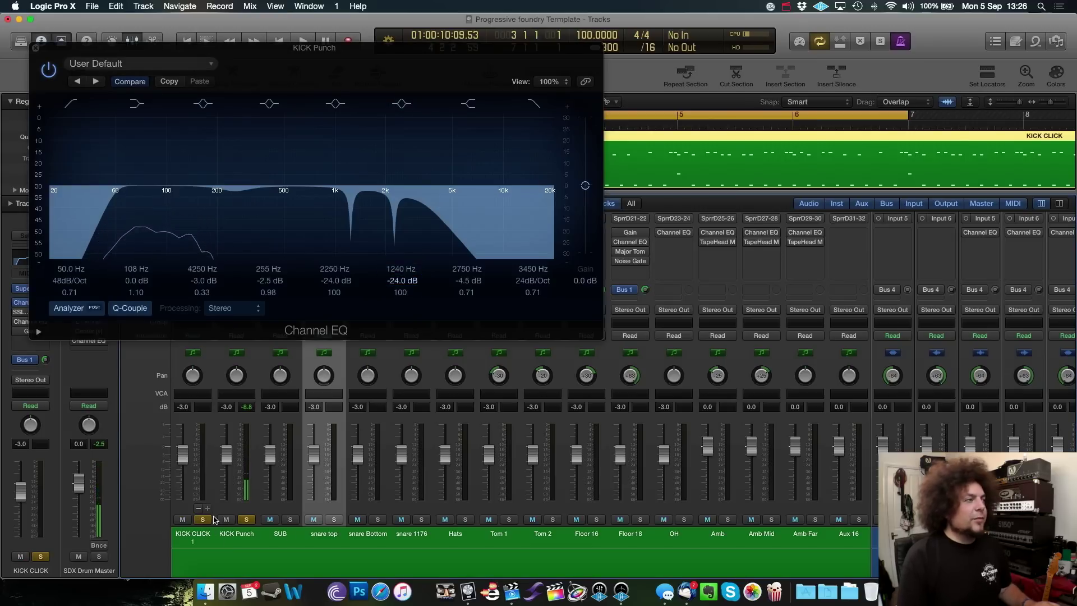
key("space")
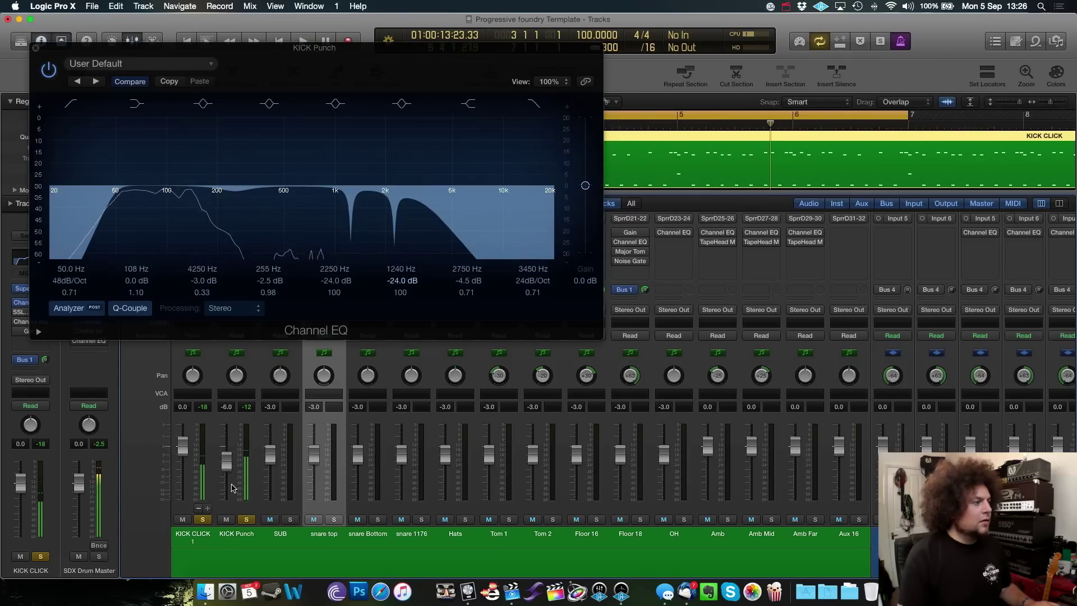
left_click(246, 519)
left_click(203, 520)
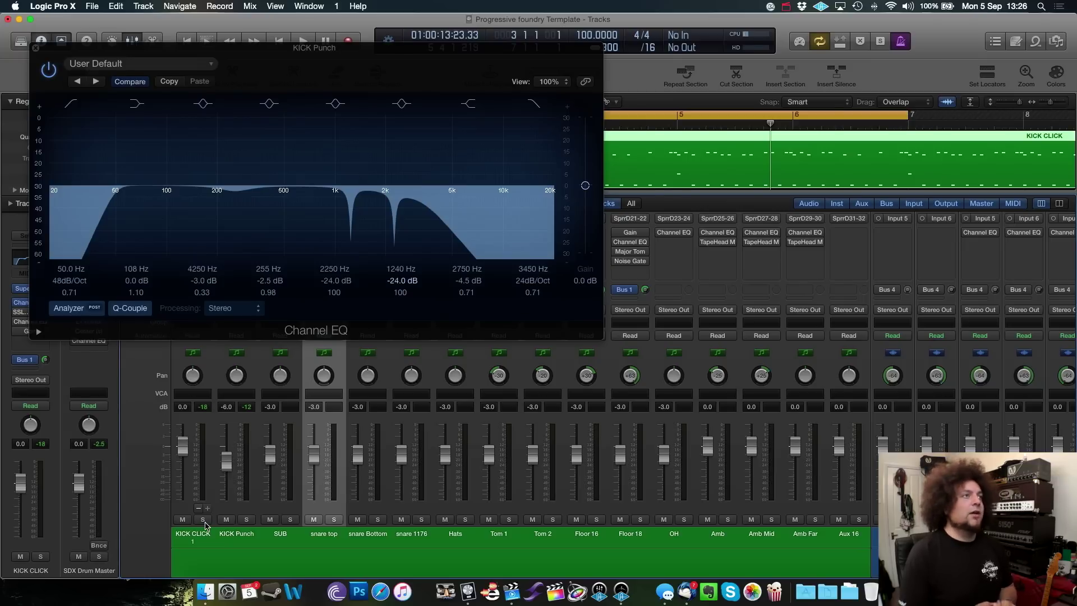
left_click(37, 49)
Rebalance the full kit during playback with KICK Punch at -7.0 dB, Hats at -8.0 dB and snare Bottom at -2.0 dB
key("space")
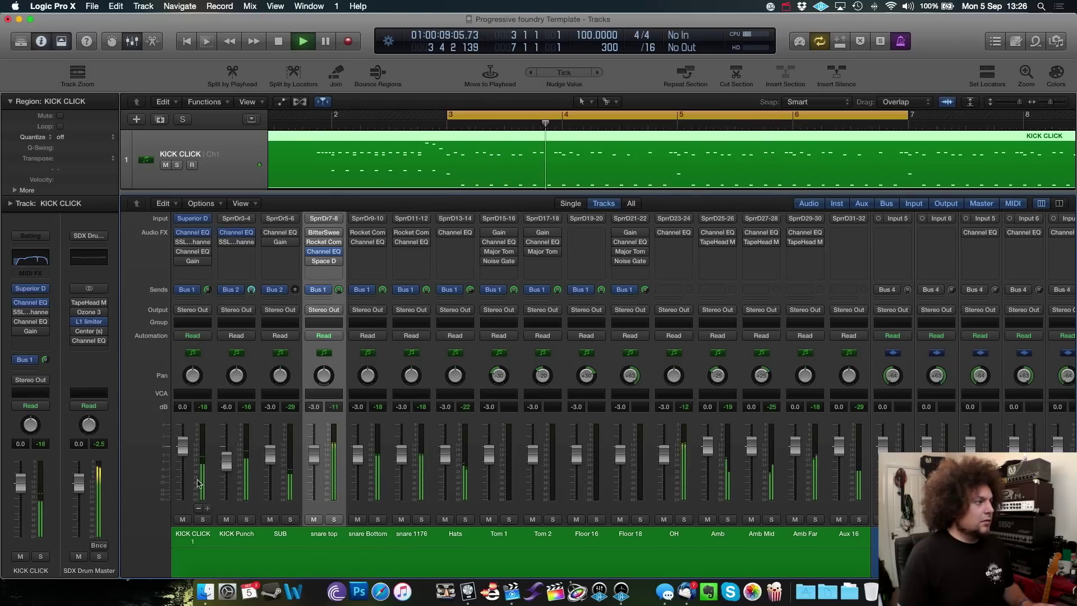
left_click_drag(227, 463, 227, 464)
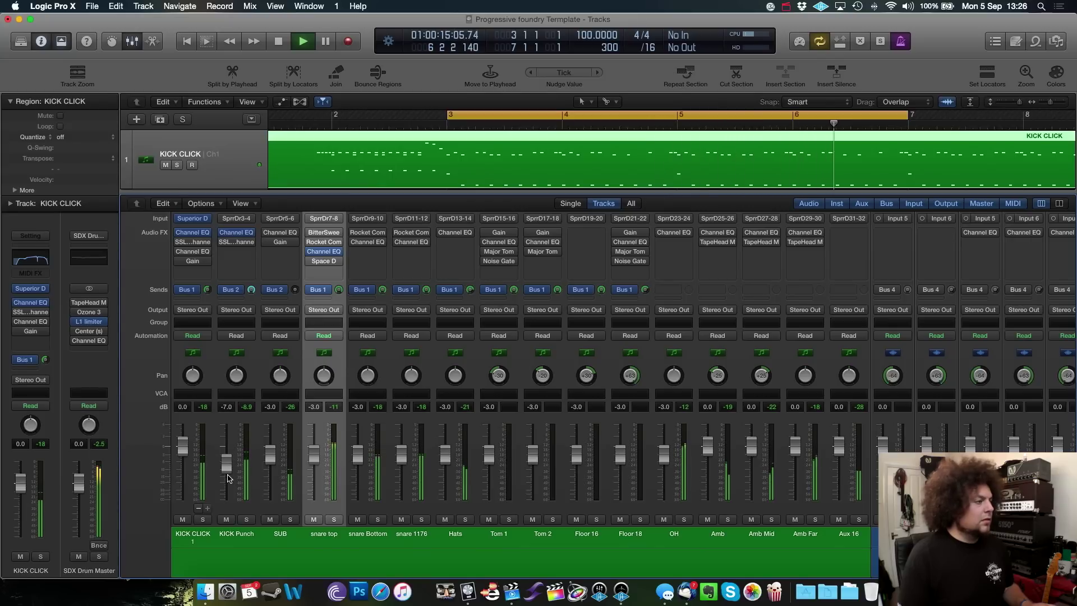
key("space")
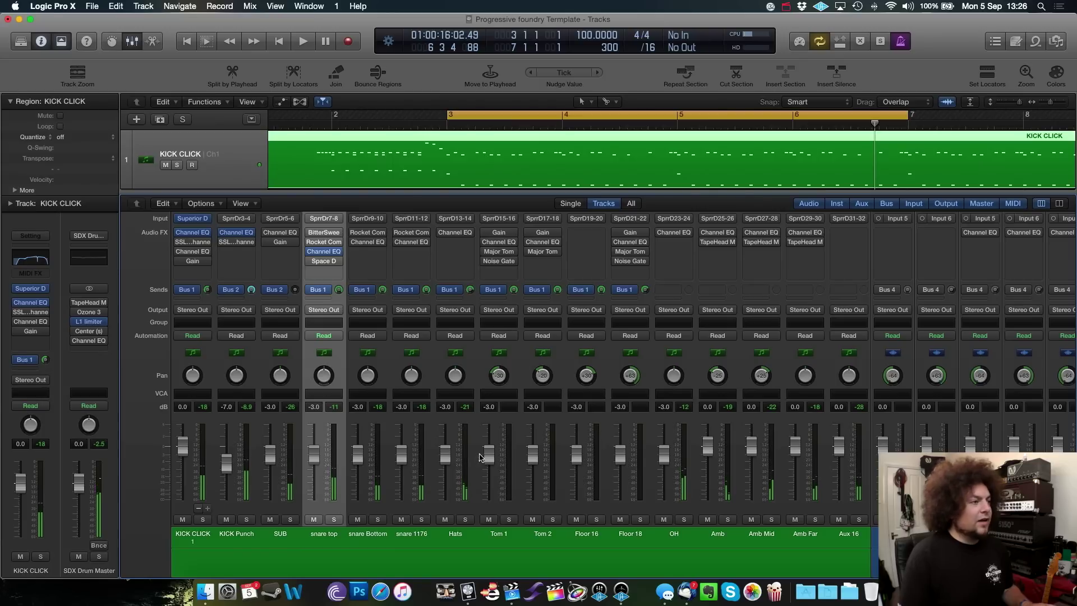
key("space")
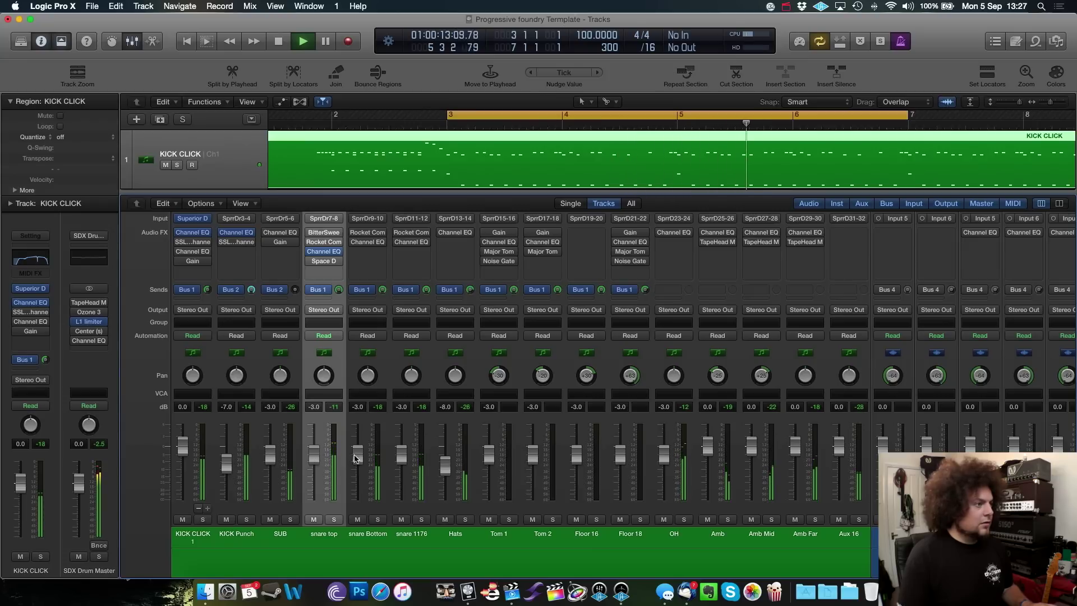
key("space")
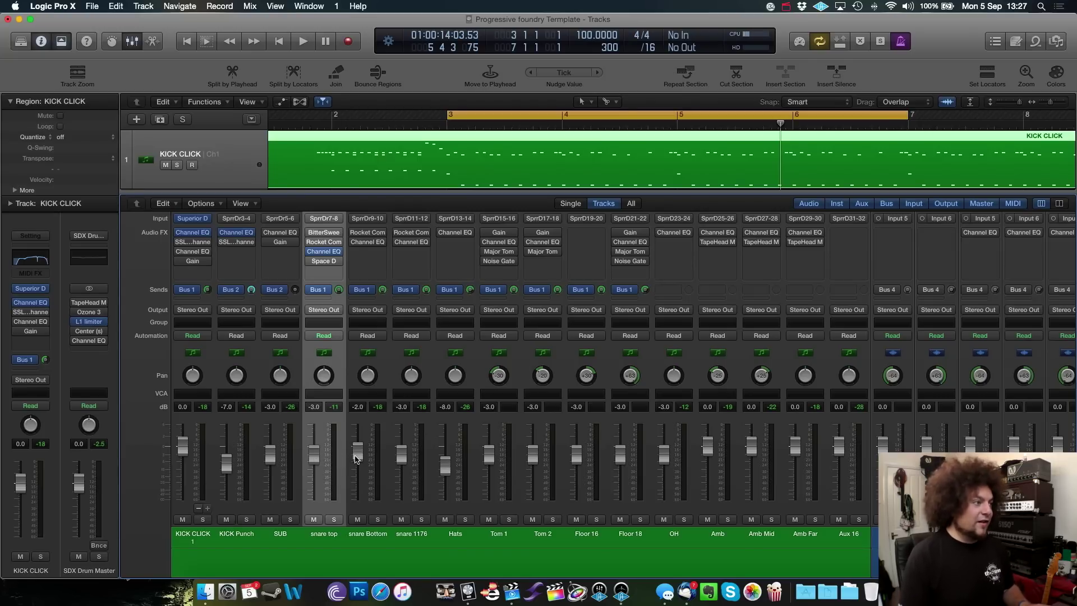
Open the BitterSweetII transient plug-in on the snare top, place it clear of the snare channels, and solo the snare top
left_click(326, 299)
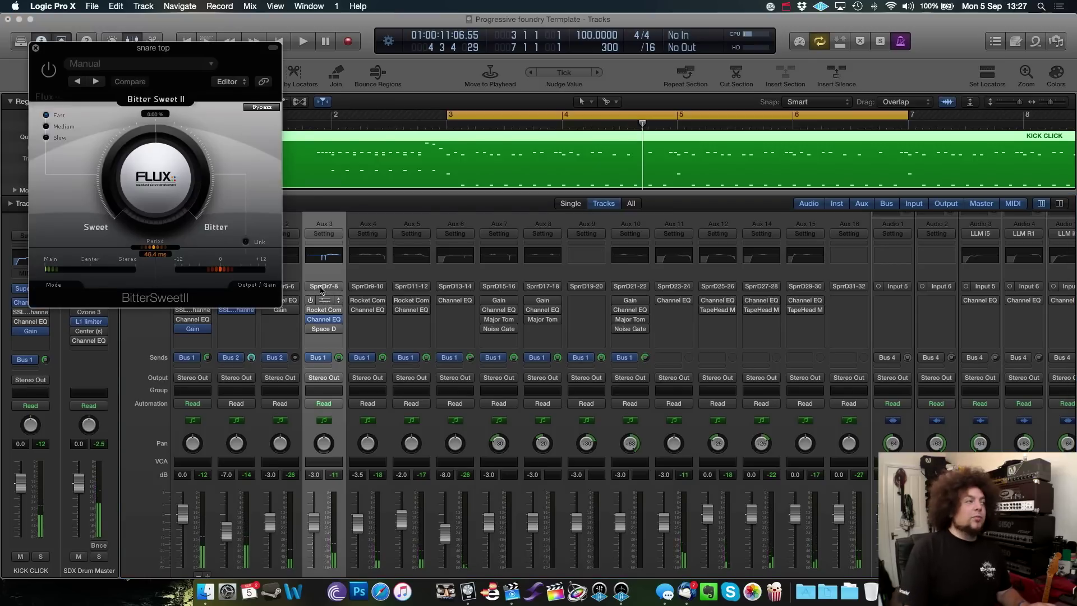
left_click_drag(236, 61, 430, 192)
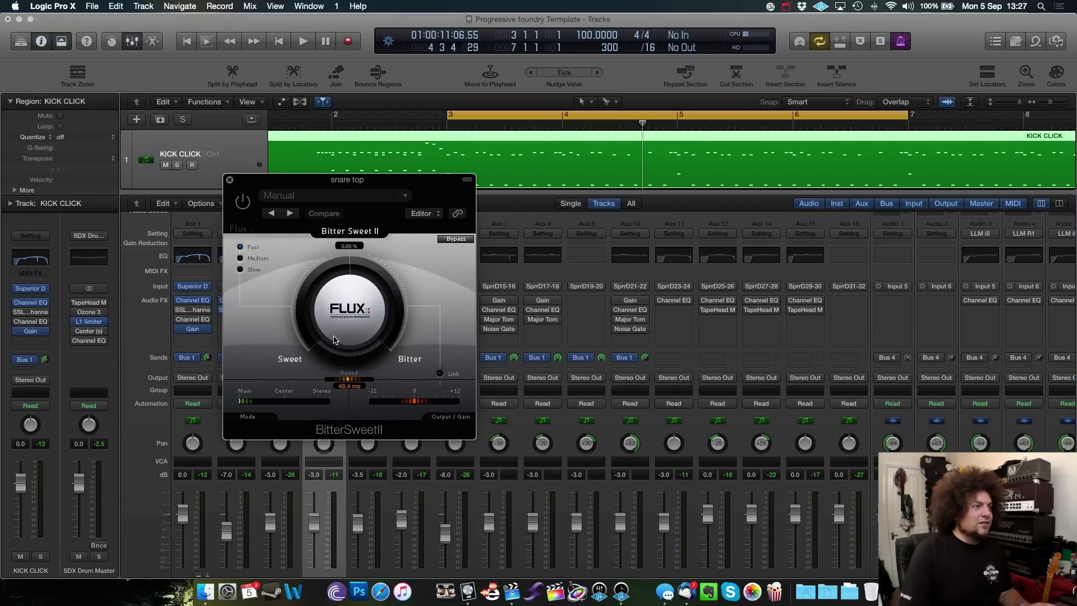
left_click_drag(385, 183, 663, 163)
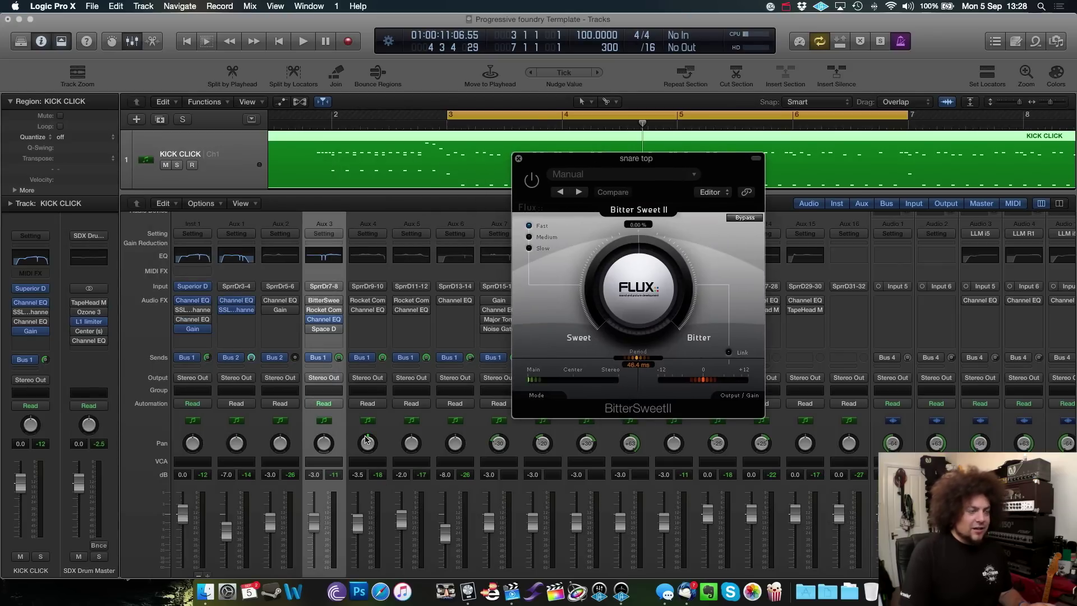
scroll(367, 441, "down", 3)
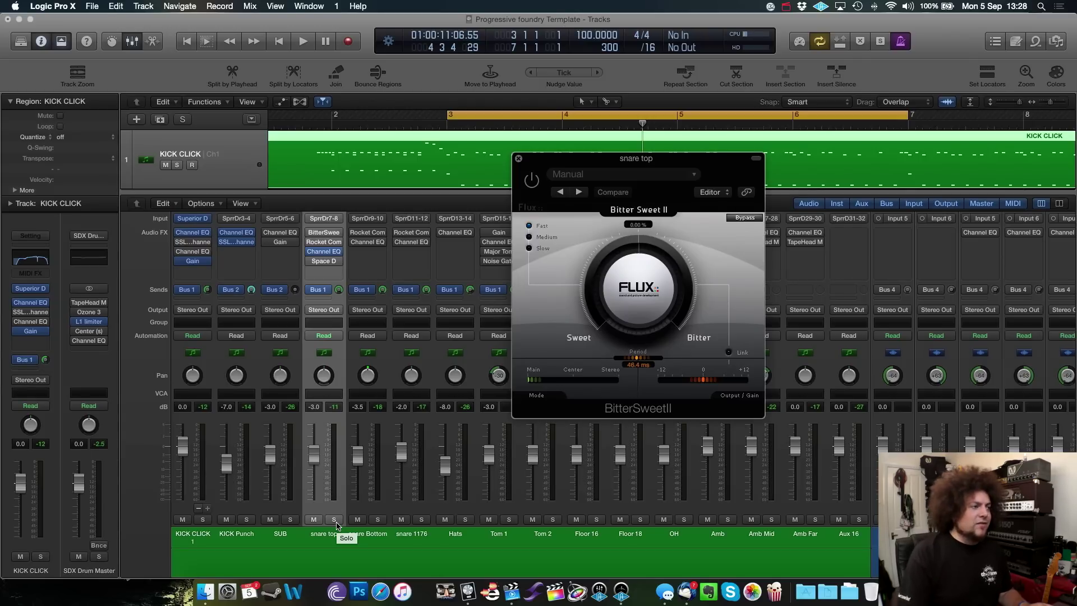
left_click(334, 520)
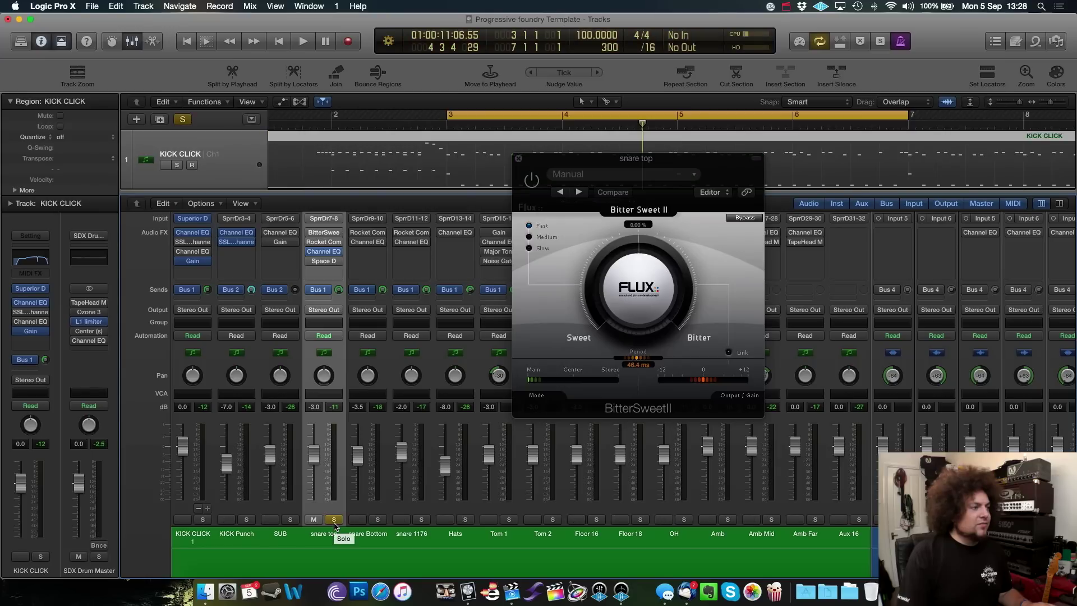
Enable BitterSweetII on the snare top and adjust its amount toward Bitter by ear, settling at about 25%
key("space")
left_click(639, 307)
left_click_drag(639, 307, 651, 196)
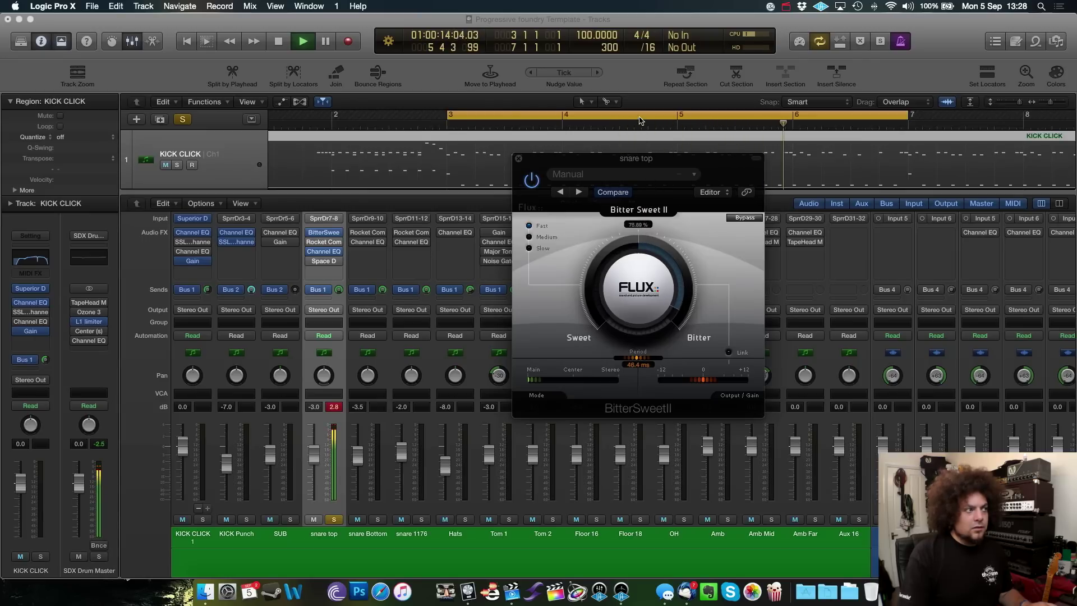
left_click_drag(642, 148, 650, 186)
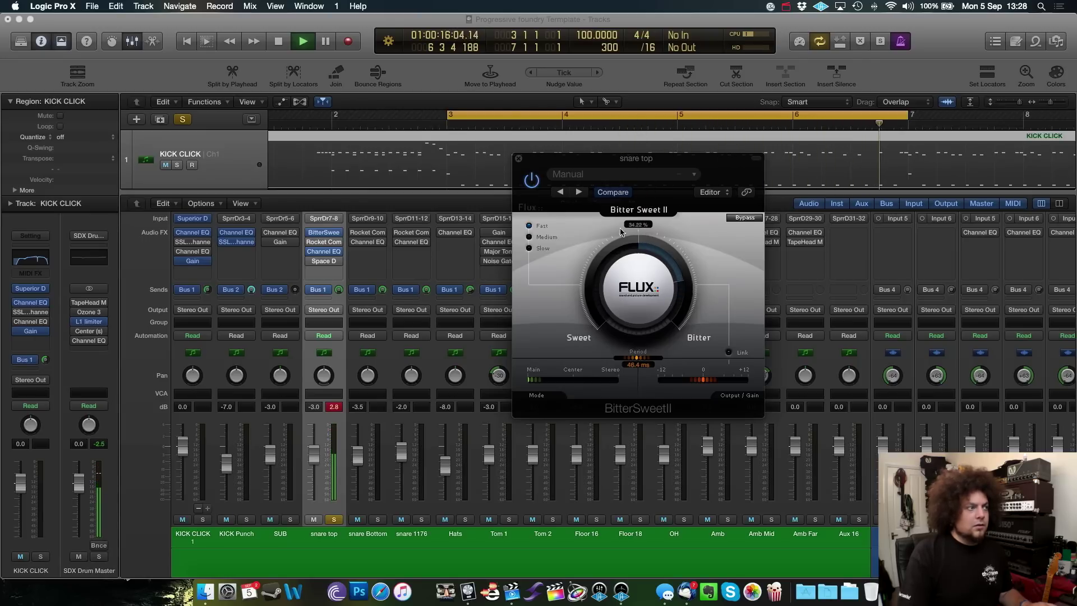
key("space")
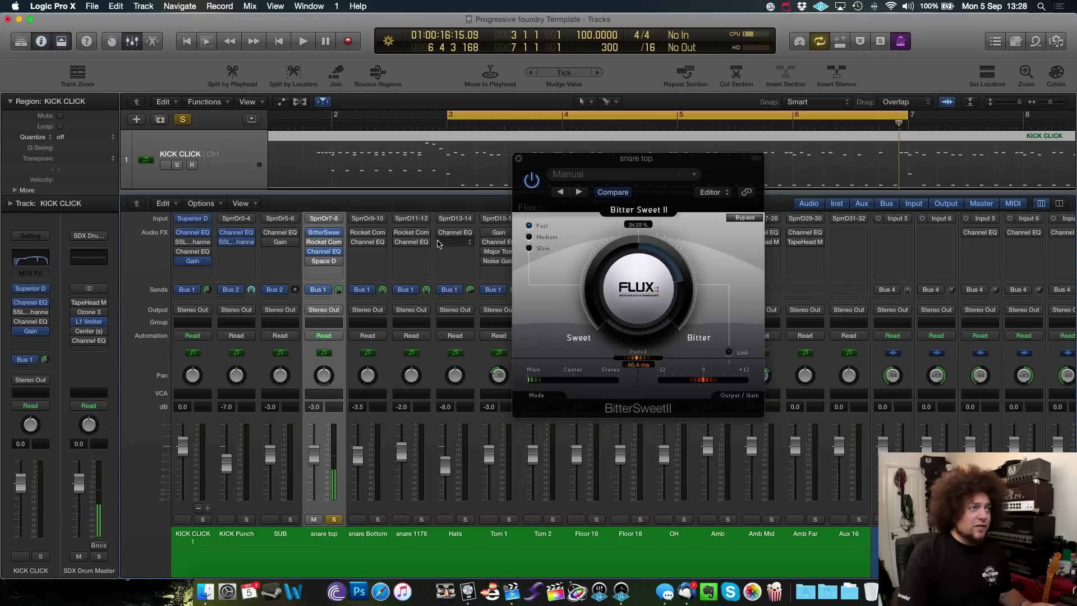
left_click_drag(638, 307, 638, 322)
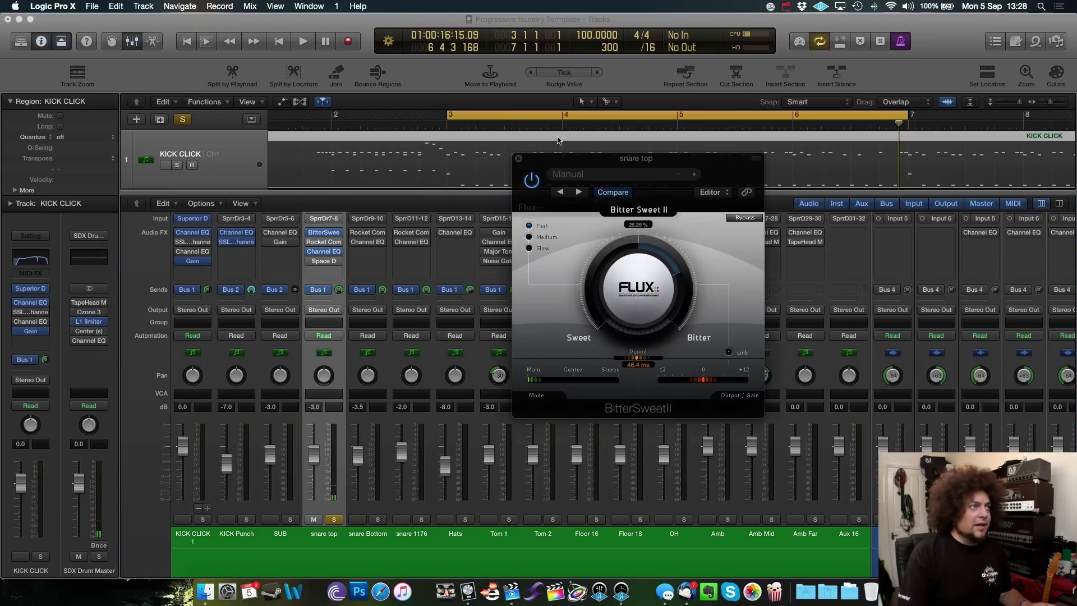
Close BitterSweetII, unsolo the snare top, and play the full kit to hear the snare in context
left_click(519, 158)
left_click(334, 520)
key("space")
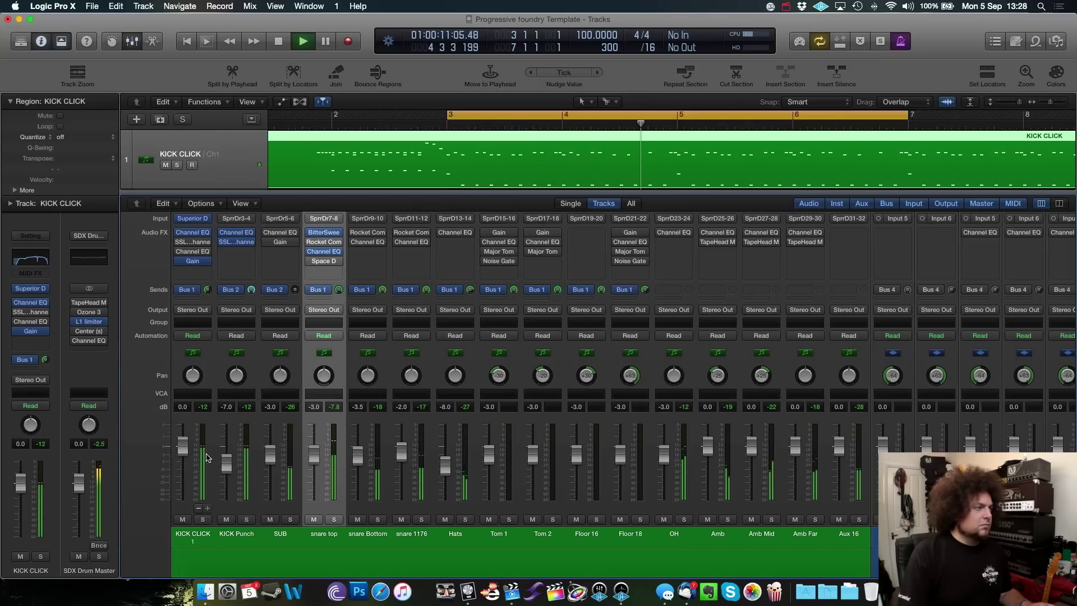
Lower the KICK Punch level to -10.0 dB while the full kit plays, and stop playback
left_click_drag(227, 464, 227, 469)
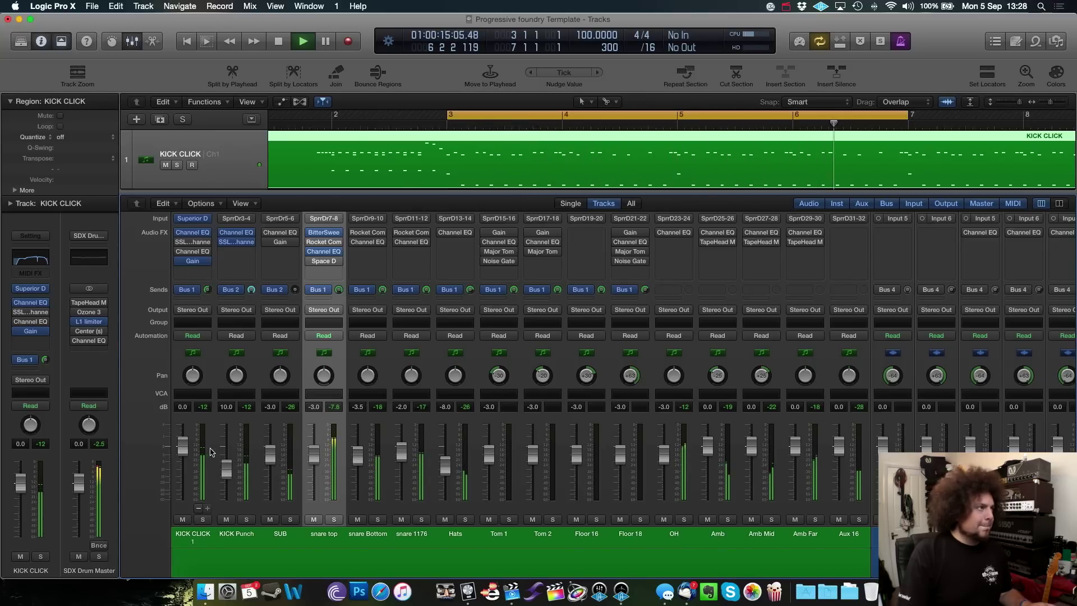
scroll(196, 296, "up", 3)
key("space")
Enable the SSL G-Channel on KICK CLICK, adjust its HF gain and HMF frequency by ear during playback, and close it
left_click(192, 286)
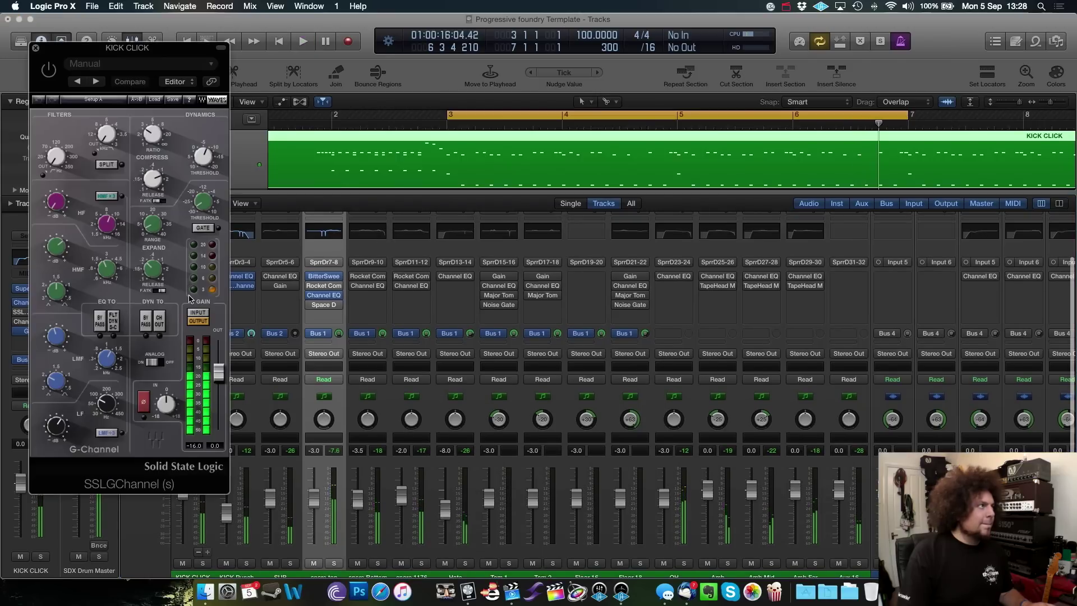
key("space")
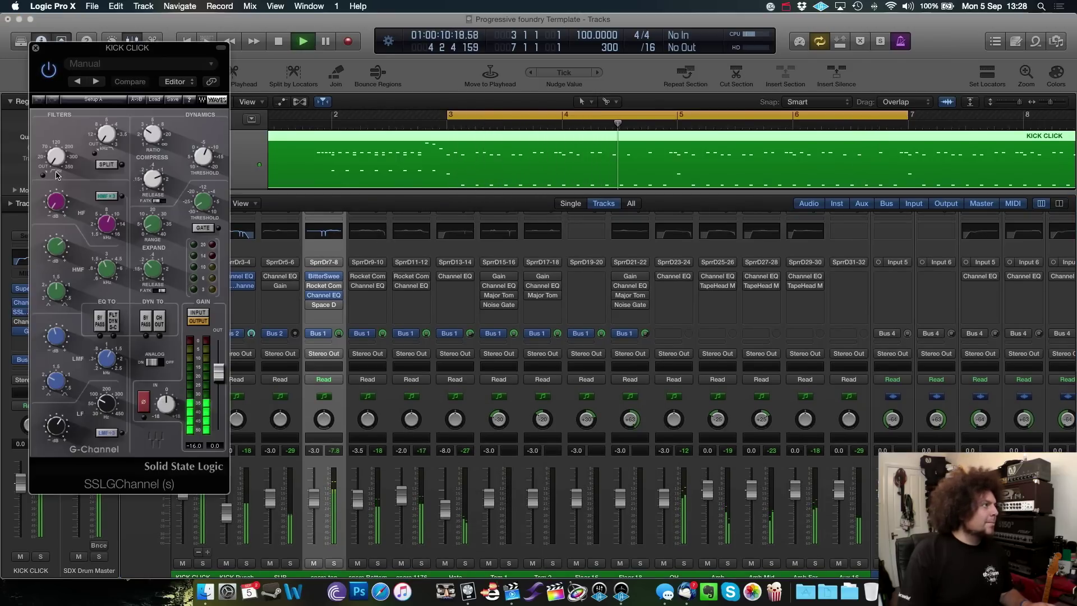
left_click_drag(61, 212, 61, 220)
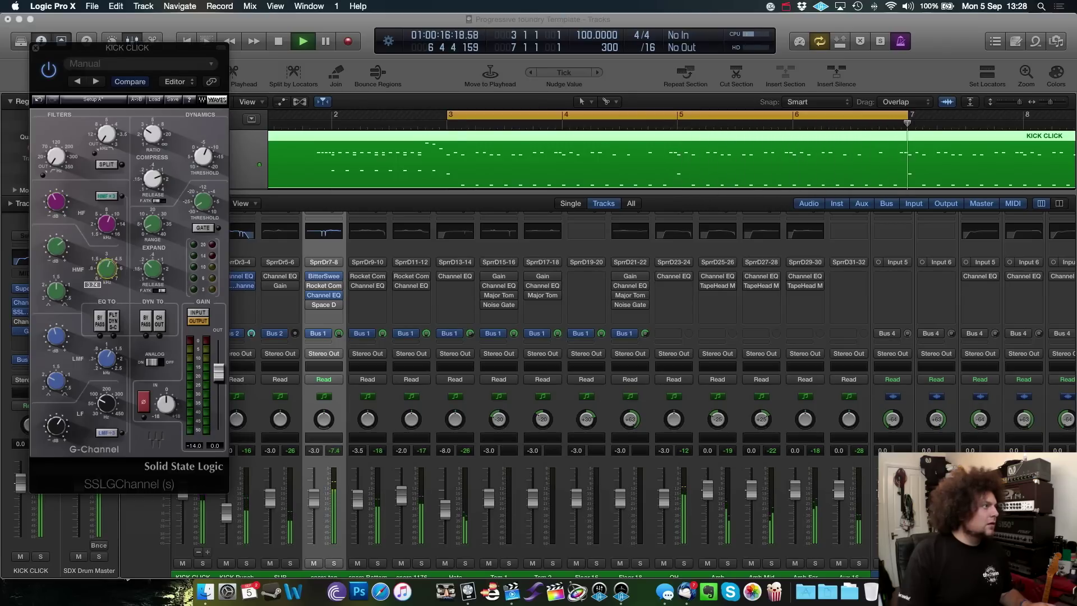
left_click_drag(104, 275, 103, 272)
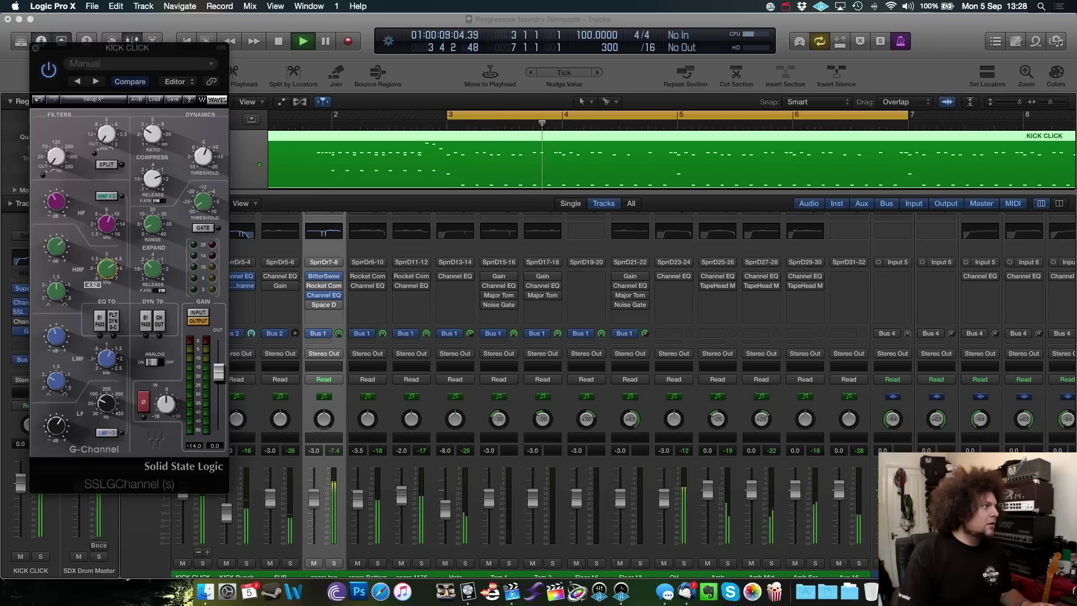
mouse_move(56, 337)
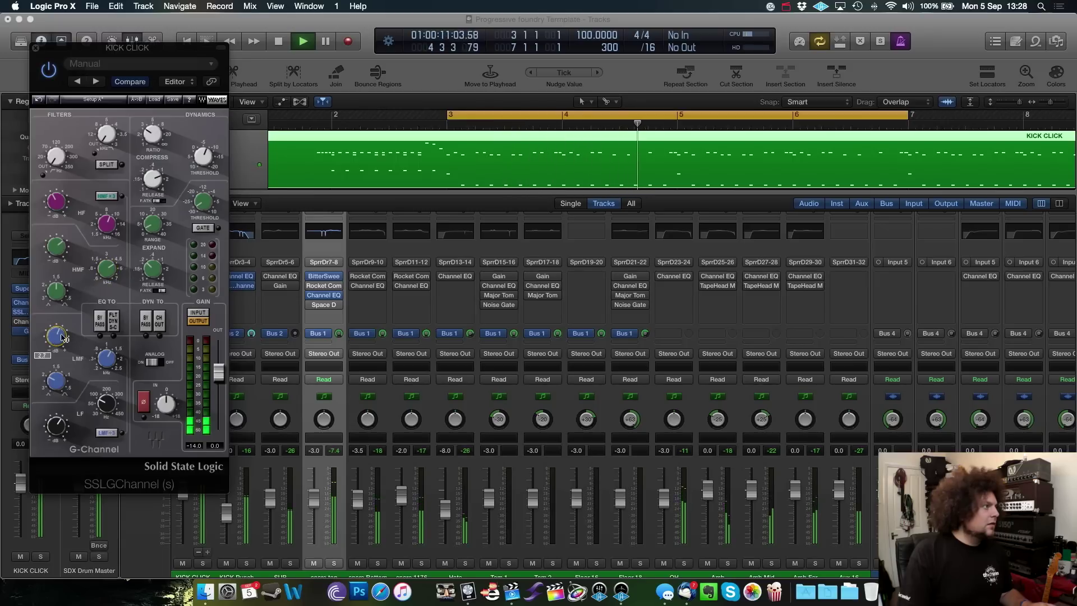
left_click(35, 48)
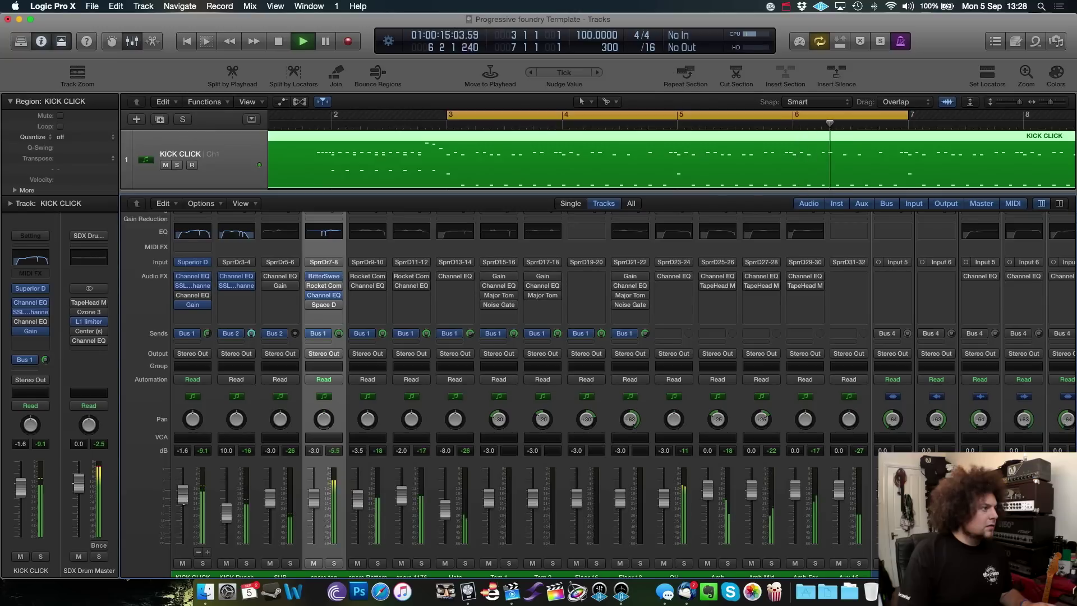
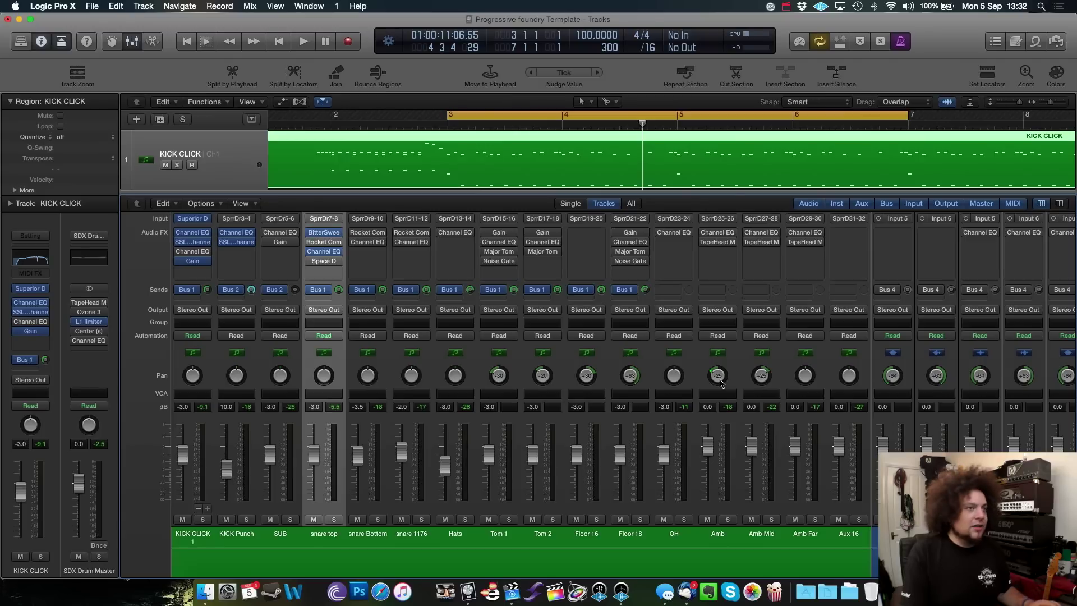
Centre the pan of Amb and Amb Mid, and solo Amb during playback
left_click(764, 378, "alt")
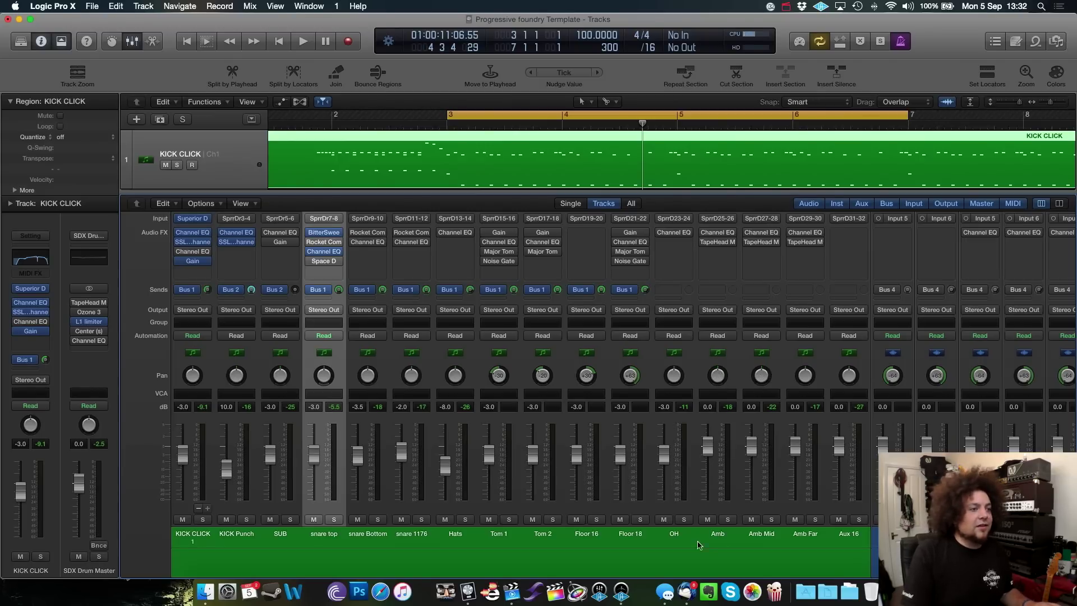
key("space")
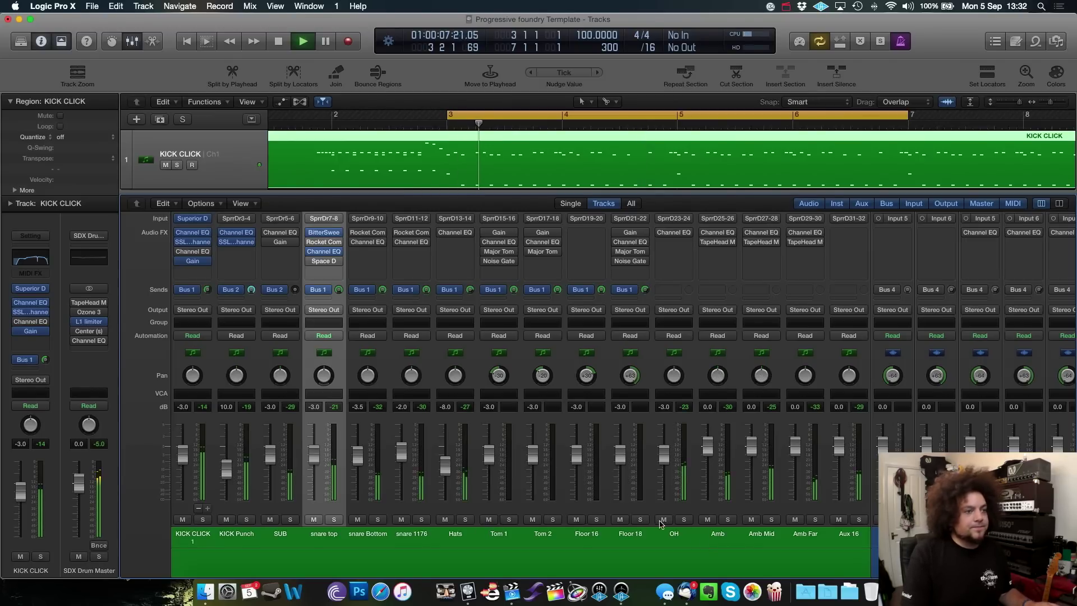
left_click(728, 520)
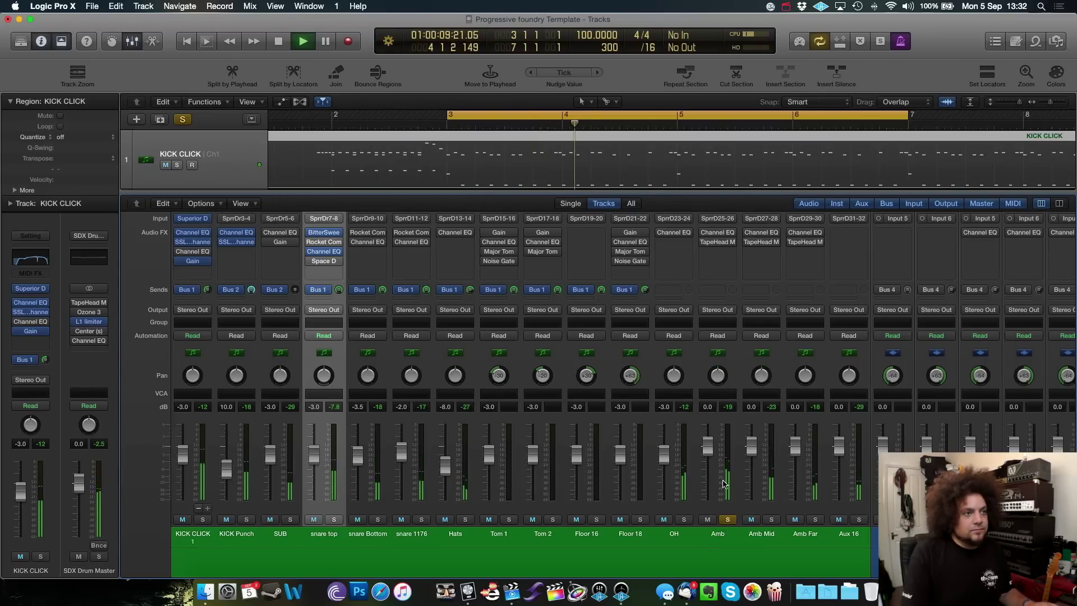
Raise Amb to 6.0 dB and enable the TapeHead plug-in on Amb, Amb Mid and Amb Far
left_click_drag(721, 449, 720, 428)
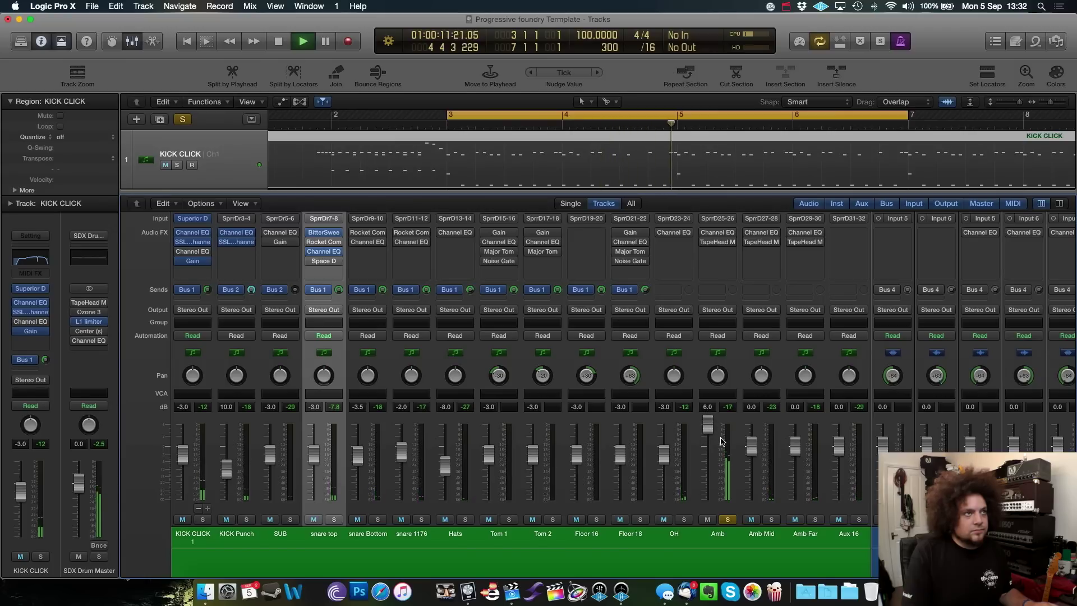
left_click(705, 242)
left_click(748, 241)
left_click(792, 242)
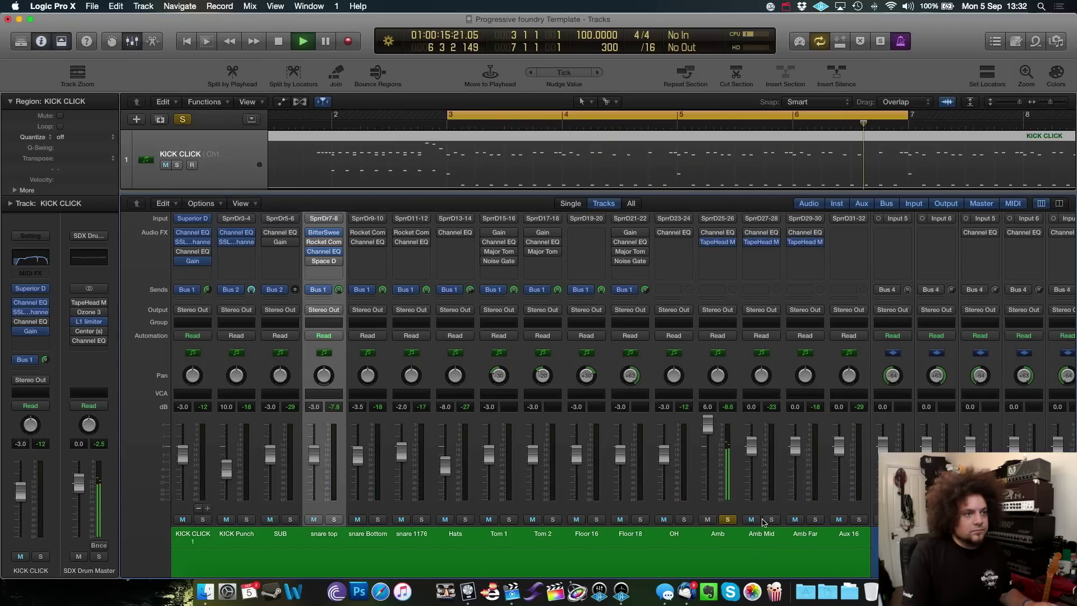
Stop playback, unsolo Amb and reset its level to 0.0 dB
key("space")
left_click(727, 519)
left_click(708, 424, "alt")
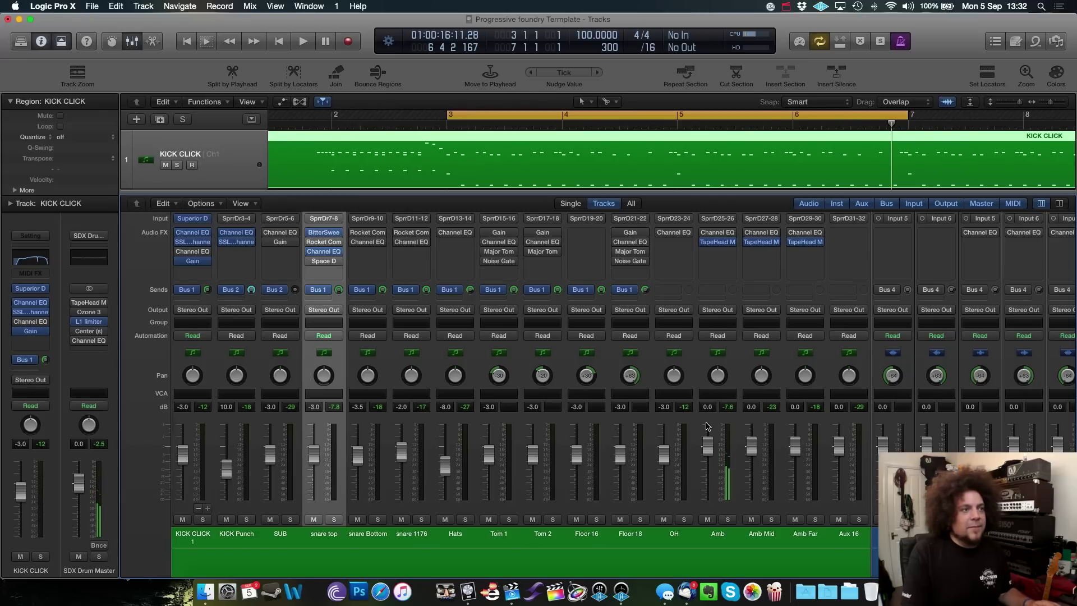
Audition the Amb Mid channel in solo, followed by the Amb Far channel in solo
left_click(772, 520)
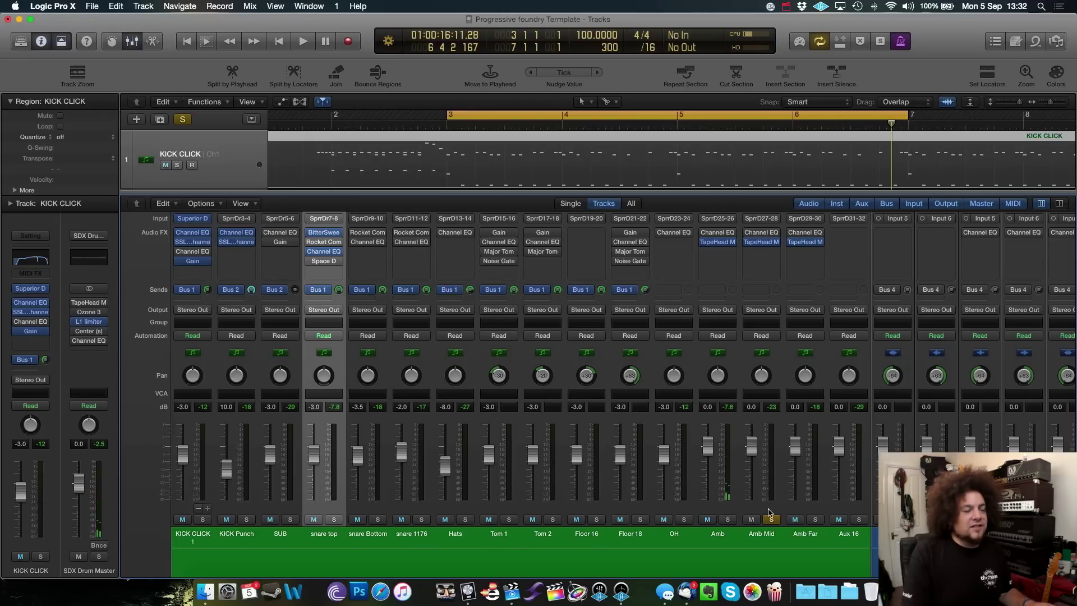
key("space")
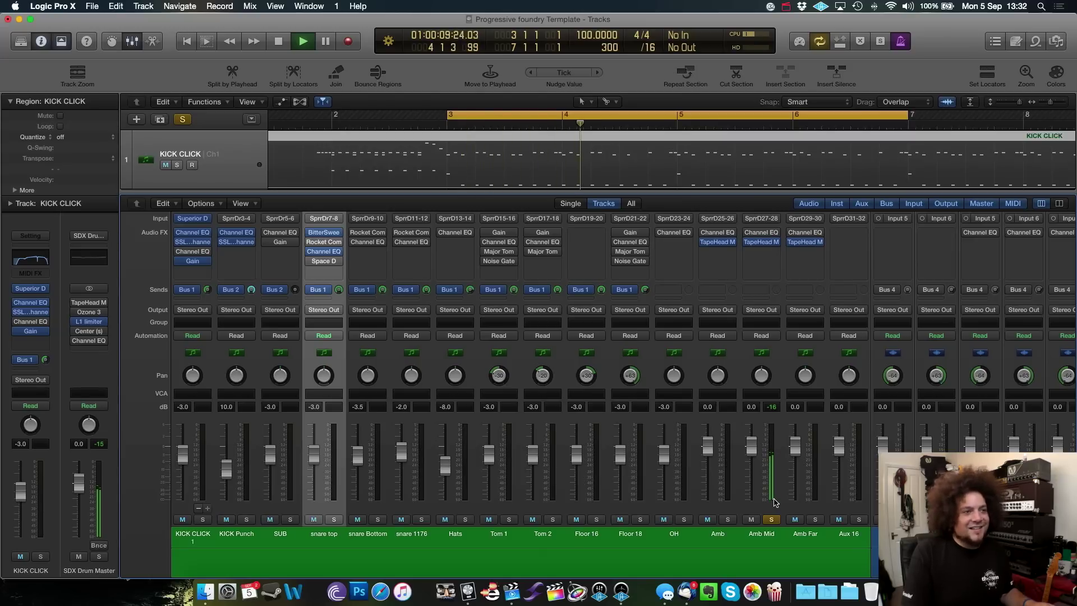
key("space")
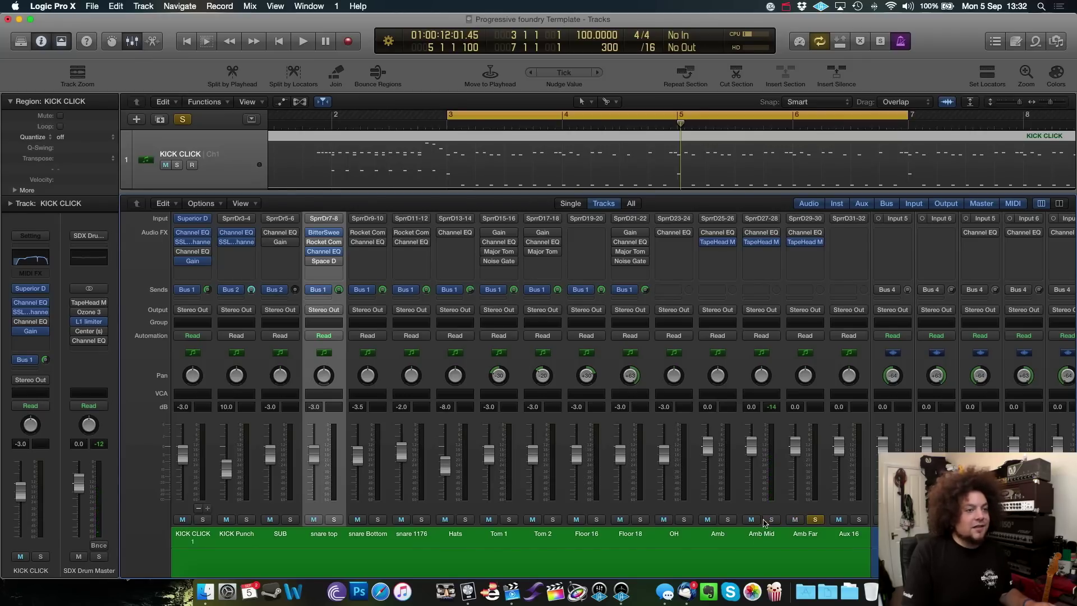
key("space")
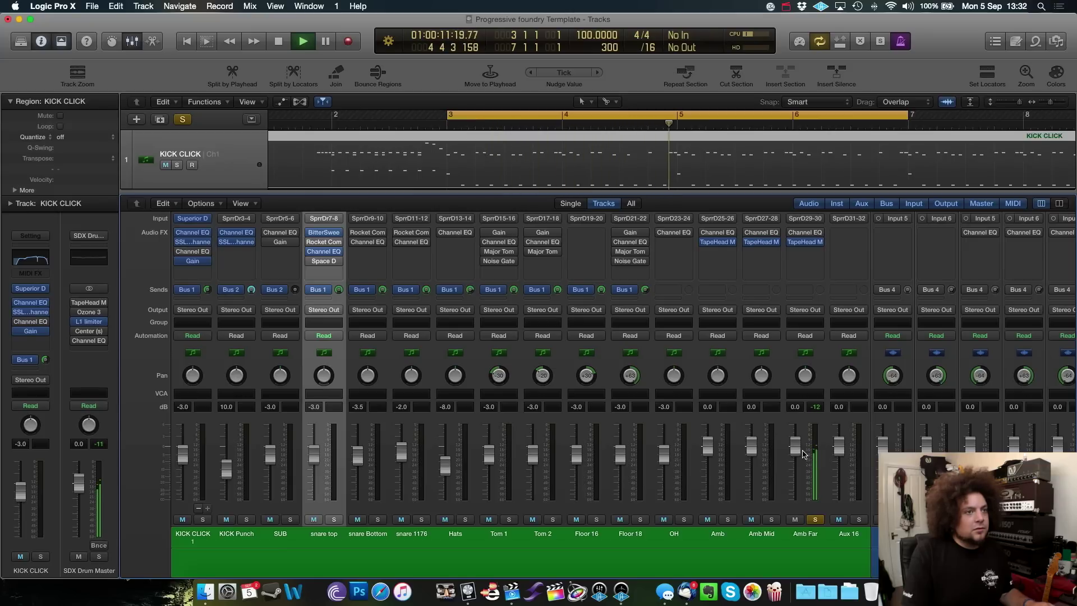
key("space")
Bring up Superior Drummer's mixer at the ambience microphones and listen to Amb Far in solo
key("v")
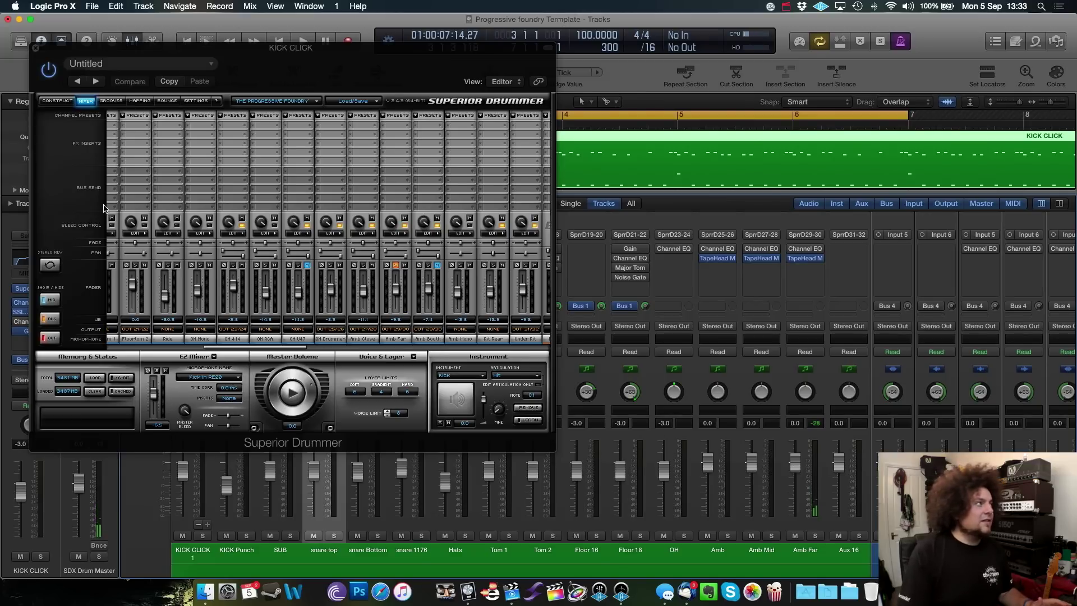
left_click(55, 101)
left_click(85, 101)
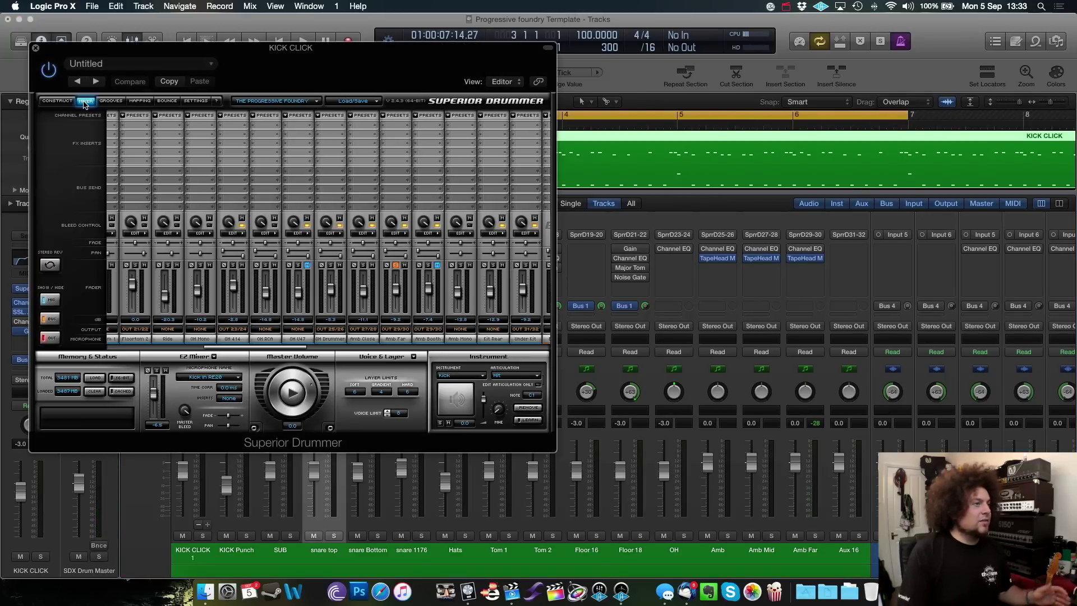
scroll(238, 351, "right", 5)
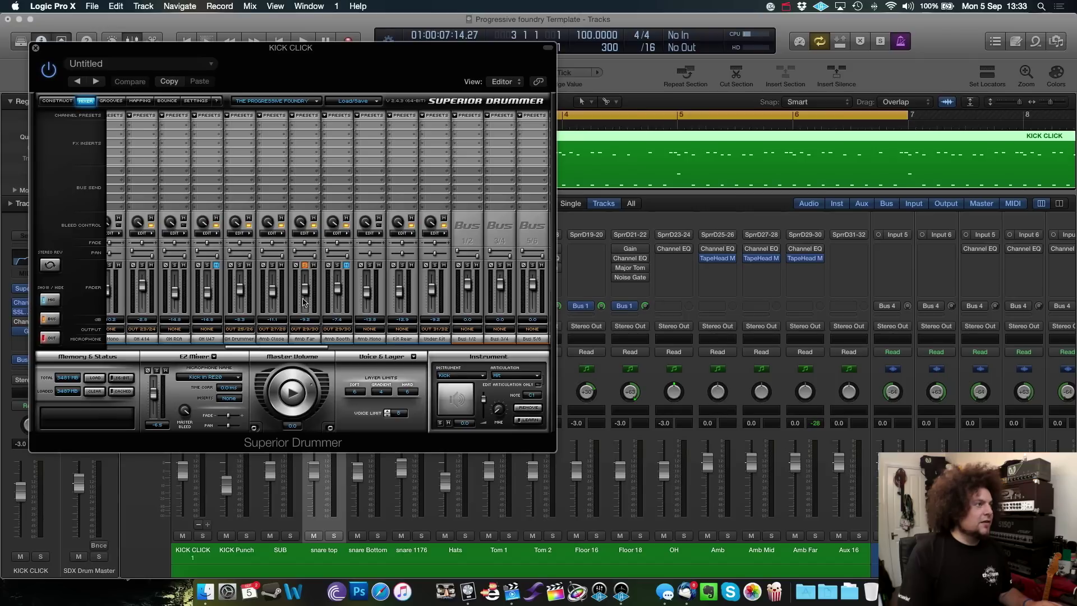
left_click(304, 265)
key("space")
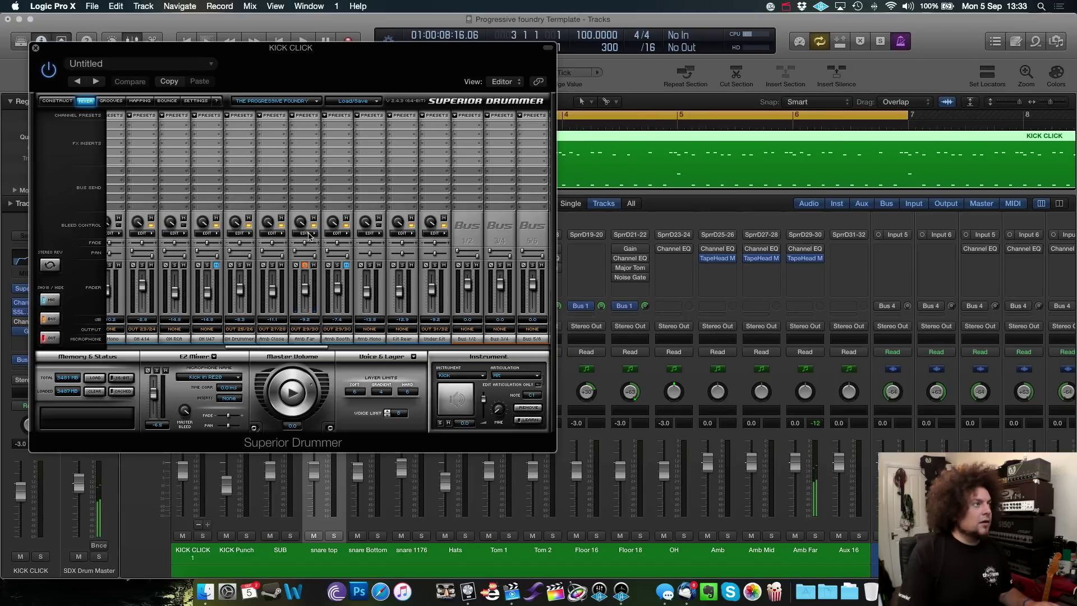
Raise the kick and slightly lower the hats in Amb Far's individual bleed settings, then close Superior Drummer and check the full kit
left_click(305, 234)
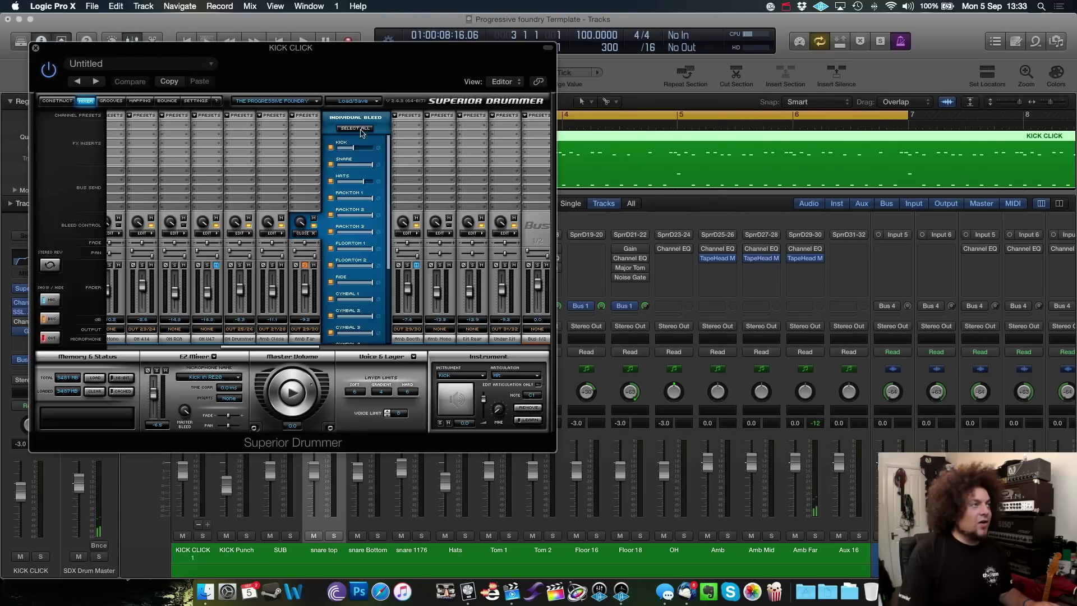
left_click_drag(363, 182, 362, 183)
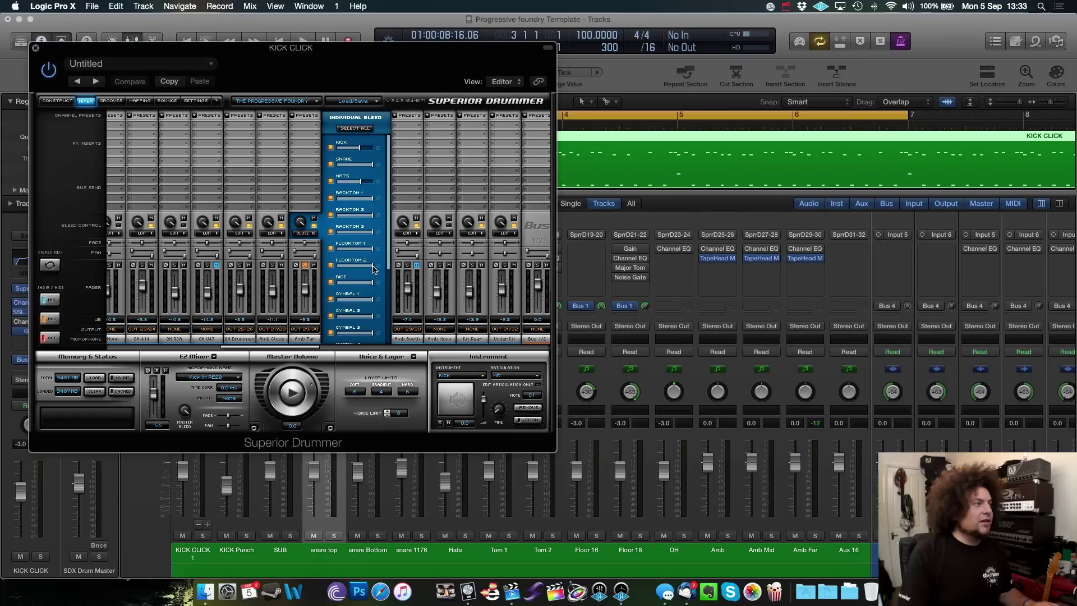
key("space")
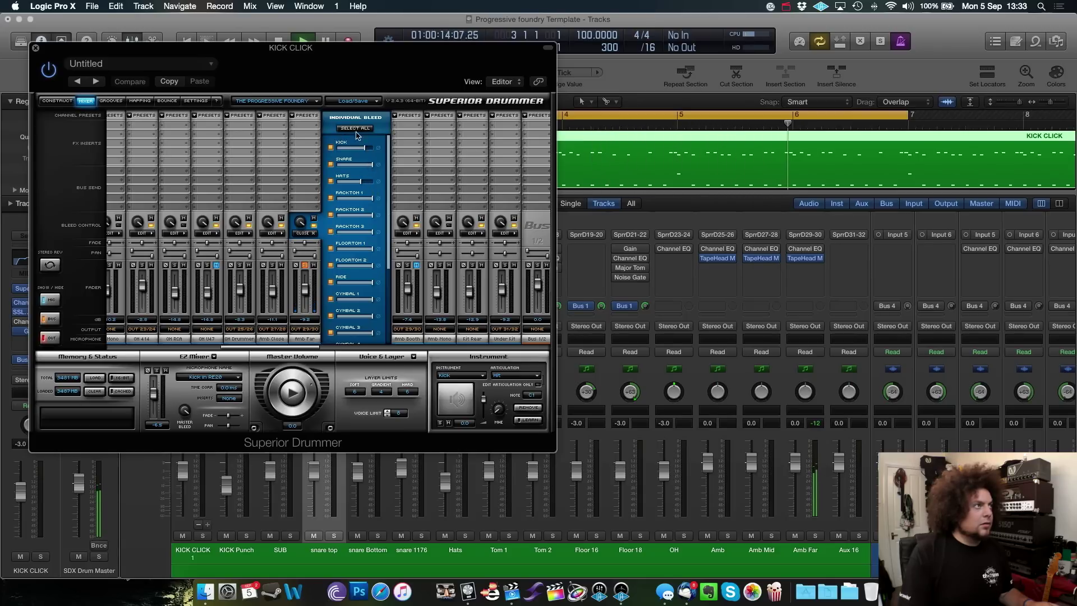
left_click(306, 234)
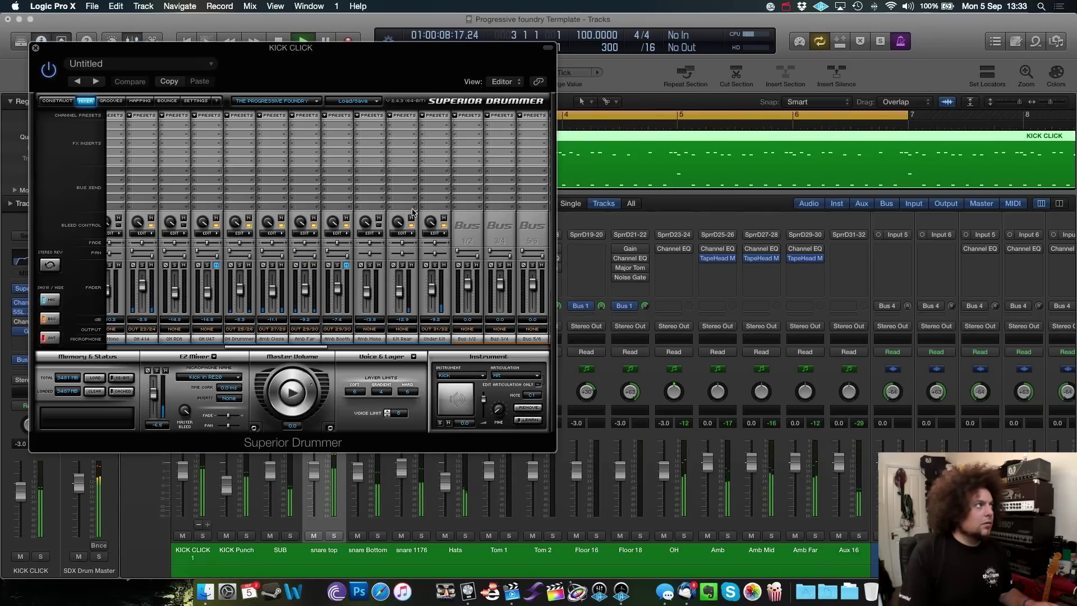
left_click(35, 48)
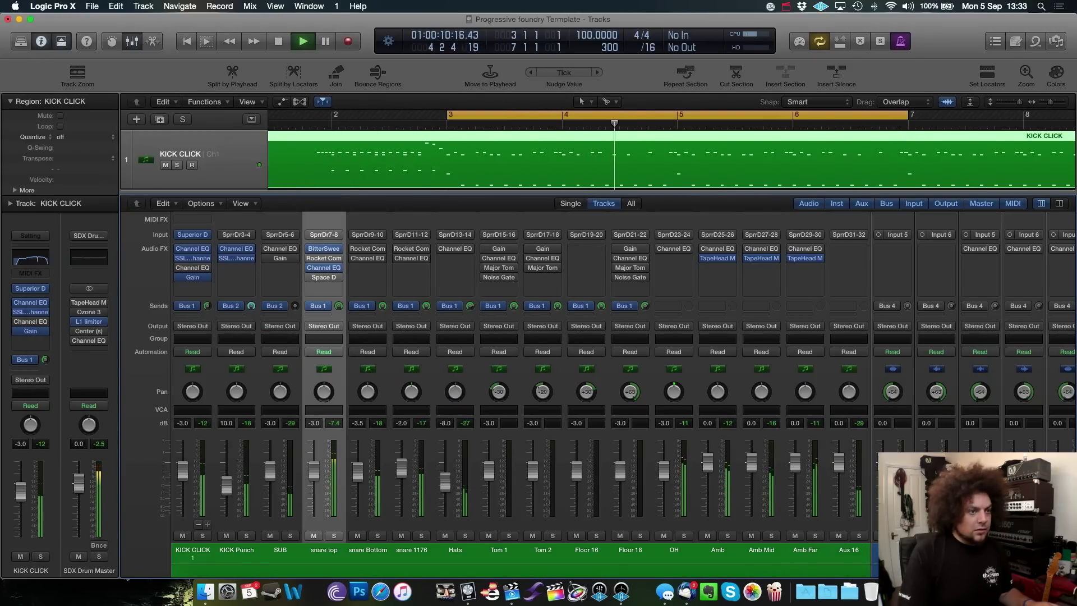
key("space")
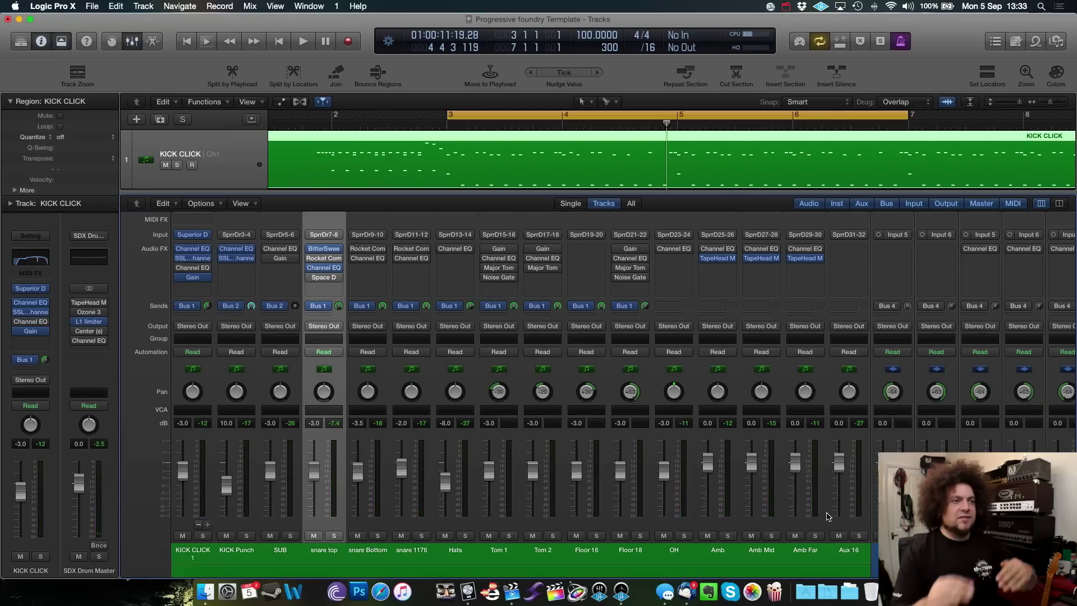
Solo the three Amb channels during playback, set Amb to -7.0 dB and Amb Mid to -2.0 dB, and clear the solos
key("space")
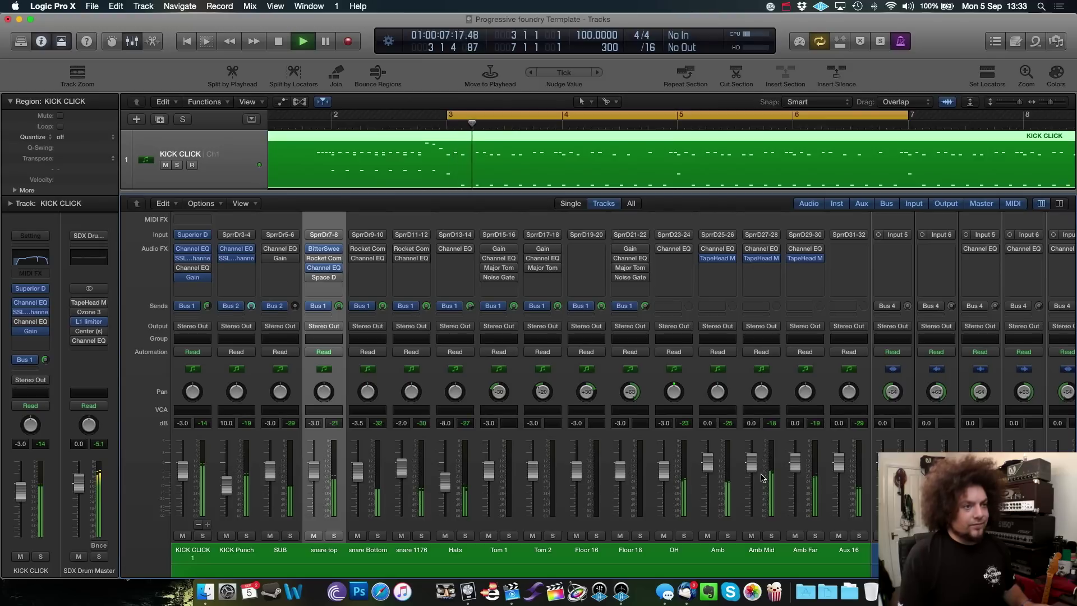
left_click(815, 536)
left_click(771, 536)
left_click(729, 536)
left_click_drag(713, 464, 712, 483)
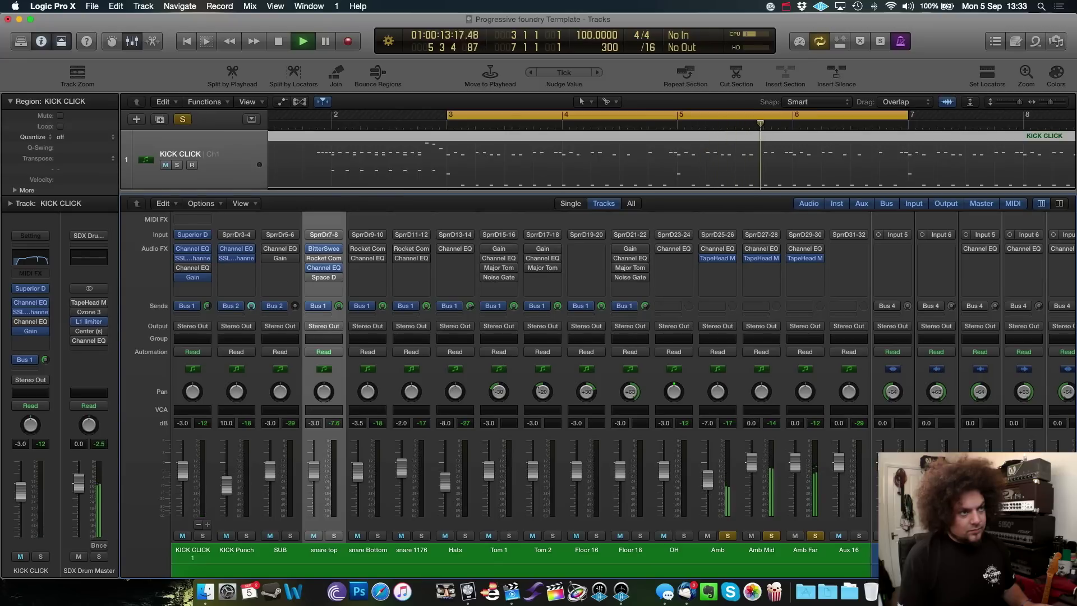
left_click(759, 476)
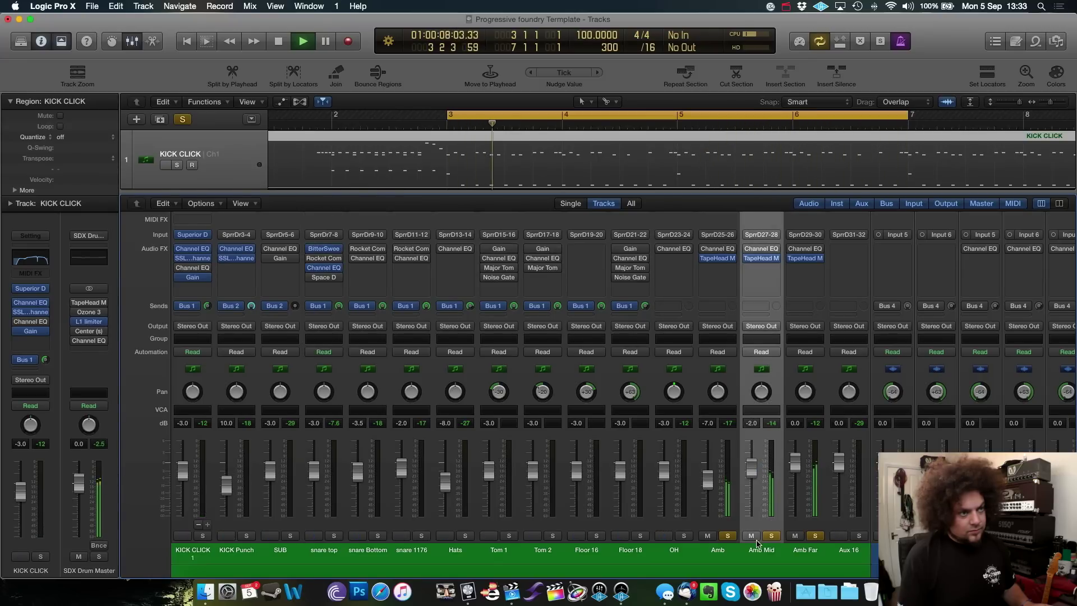
left_click(814, 536, "alt")
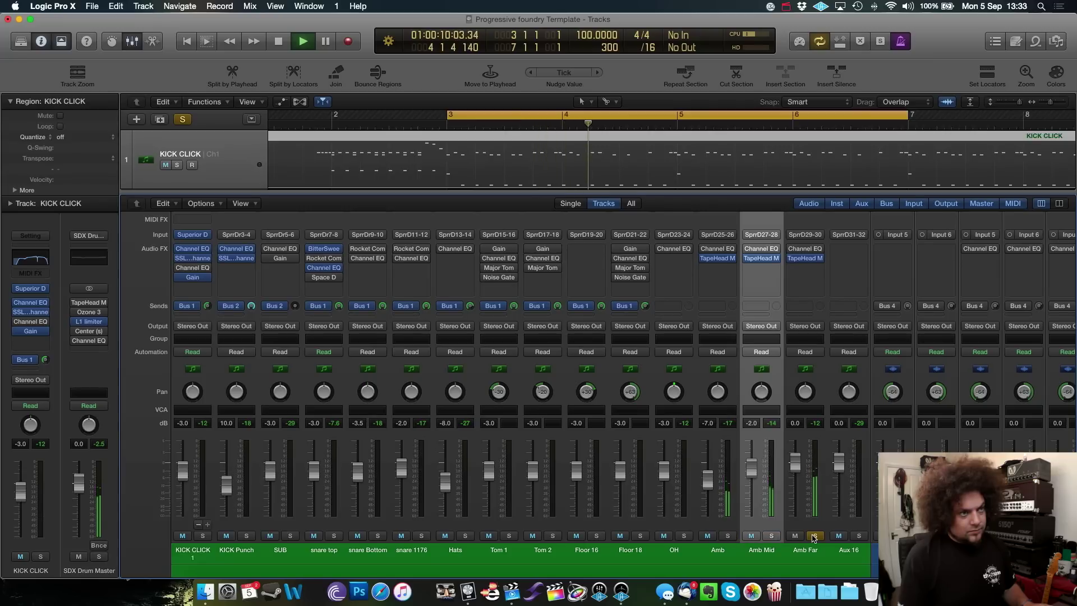
left_click(814, 536)
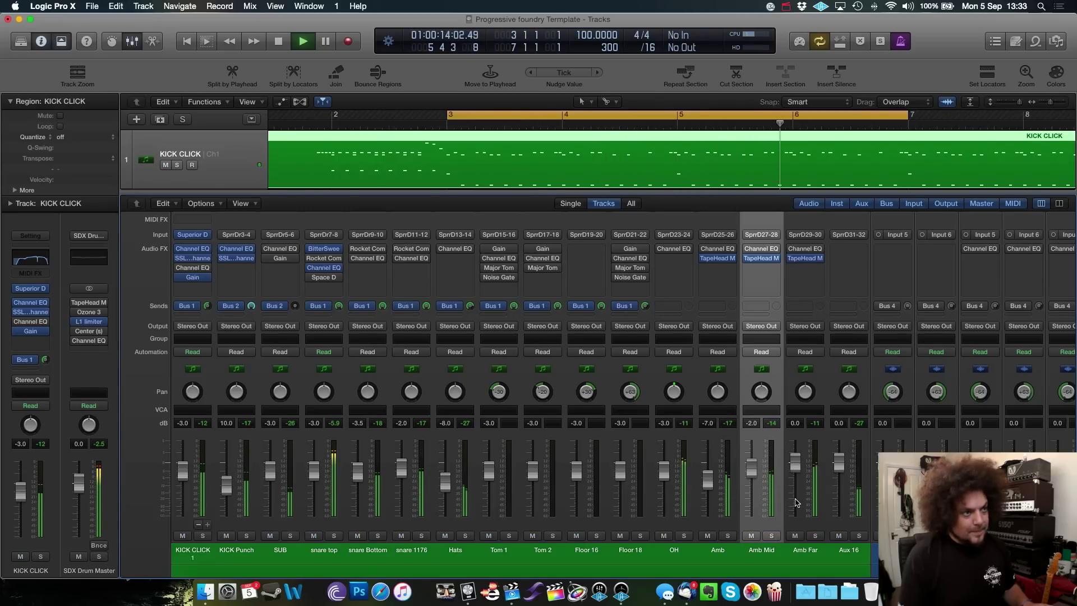
Set Aux 16 to -5.0 dB and KICK CLICK to -2.5 dB with the full kit playing, and stop playback
scroll(795, 498, "left", 1)
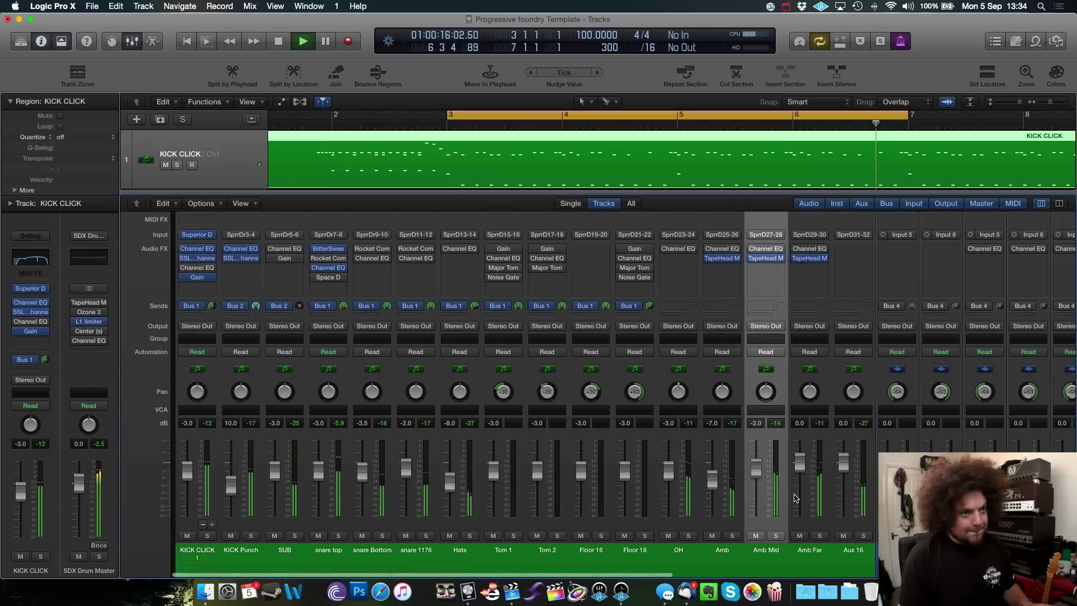
left_click_drag(844, 463, 843, 474)
key("space")
scroll(878, 444, "right", 2)
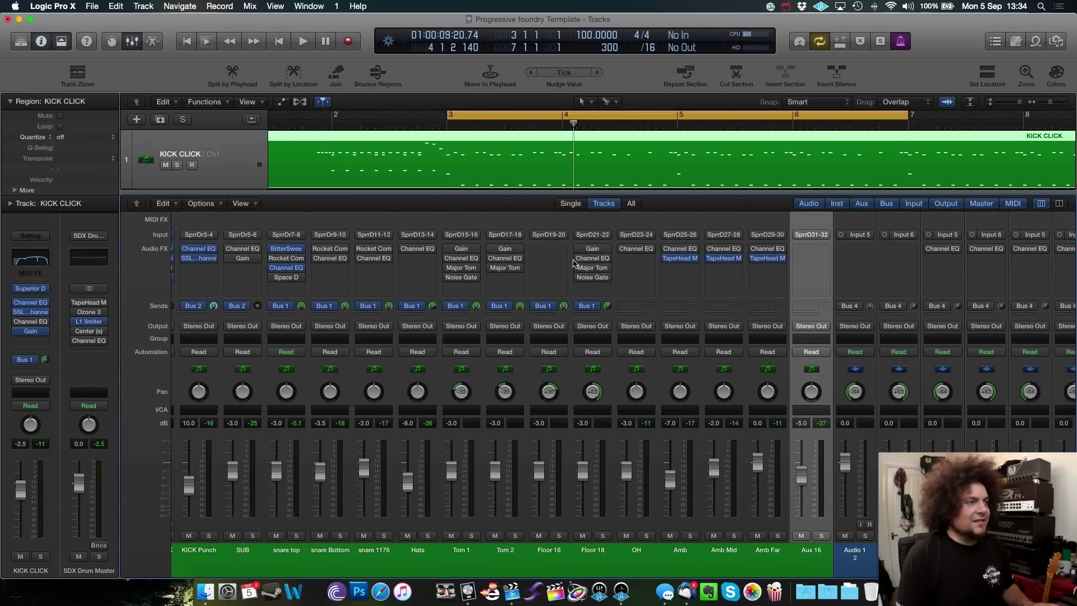
Select the drum channels from KICK CLICK through Floor 18 to review which ones feed the room bus
scroll(606, 448, "right", 3)
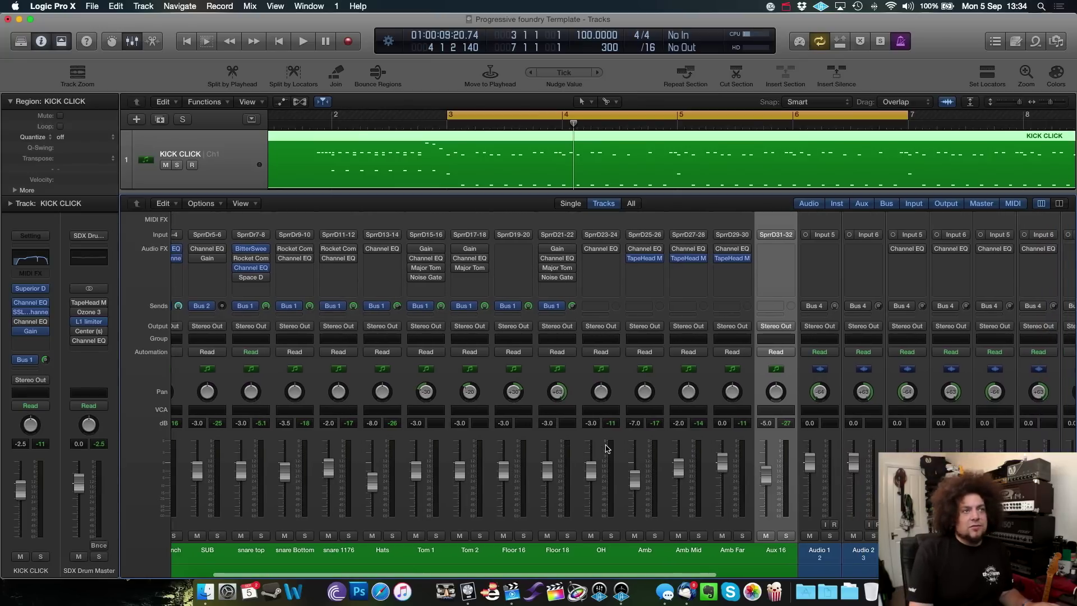
scroll(611, 445, "right", 15)
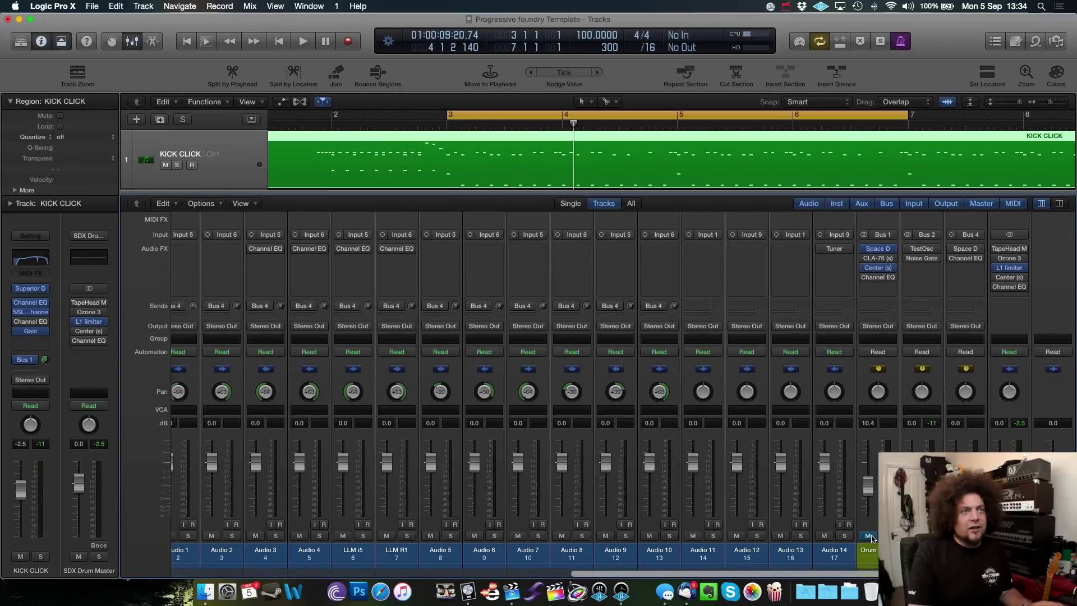
scroll(425, 534, "left", 15)
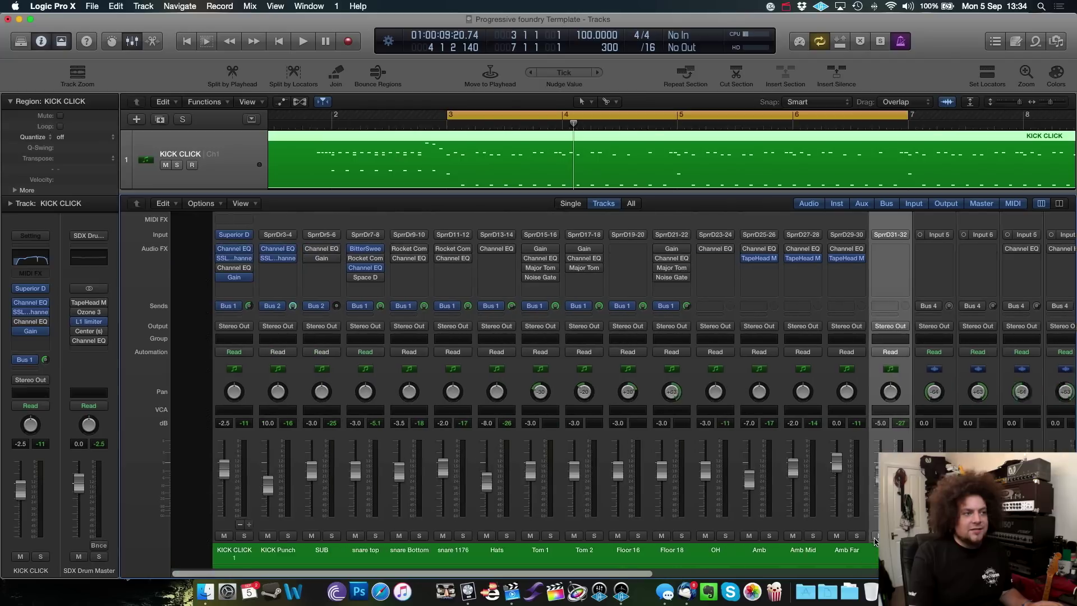
left_click_drag(186, 552, 825, 568)
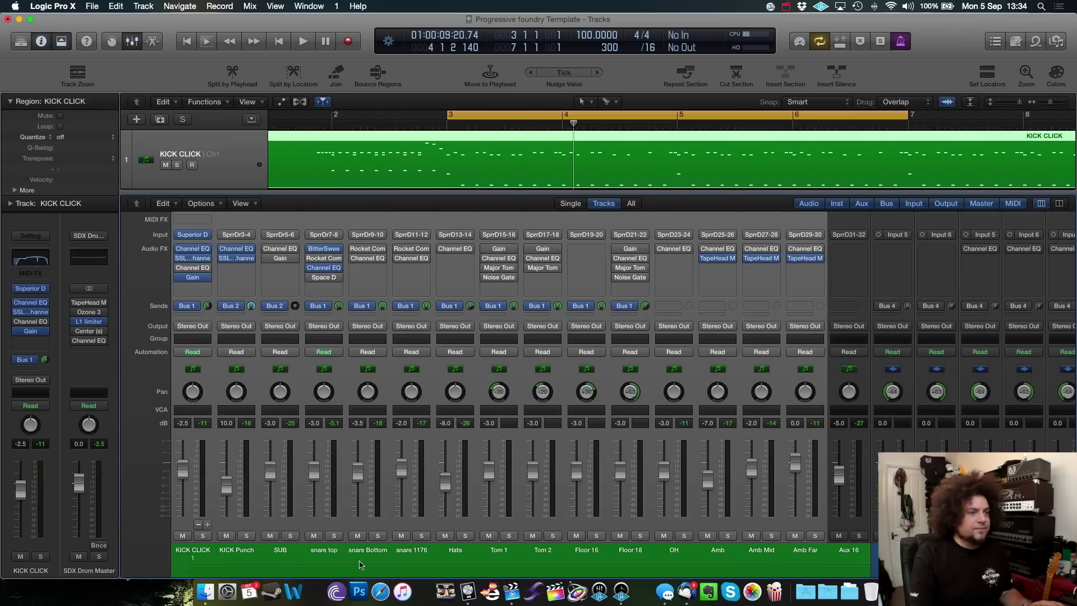
left_click(697, 555, "shift")
left_click(640, 556, "shift")
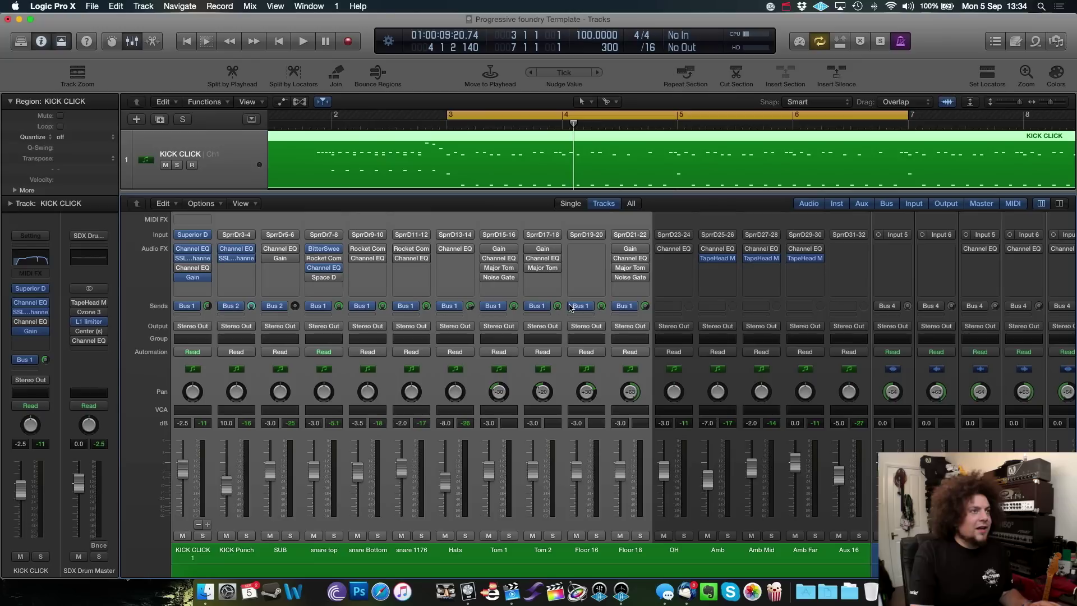
Check where KICK CLICK's send goes and add a send on the OH channel to Bus 1 (Drum Room)
left_click(243, 551)
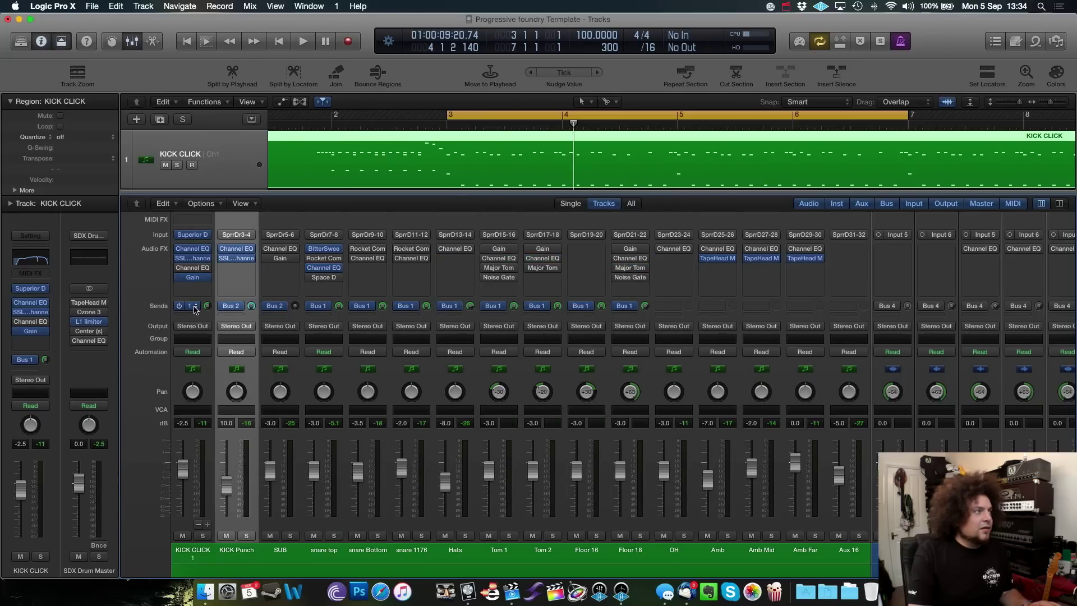
left_click(194, 310)
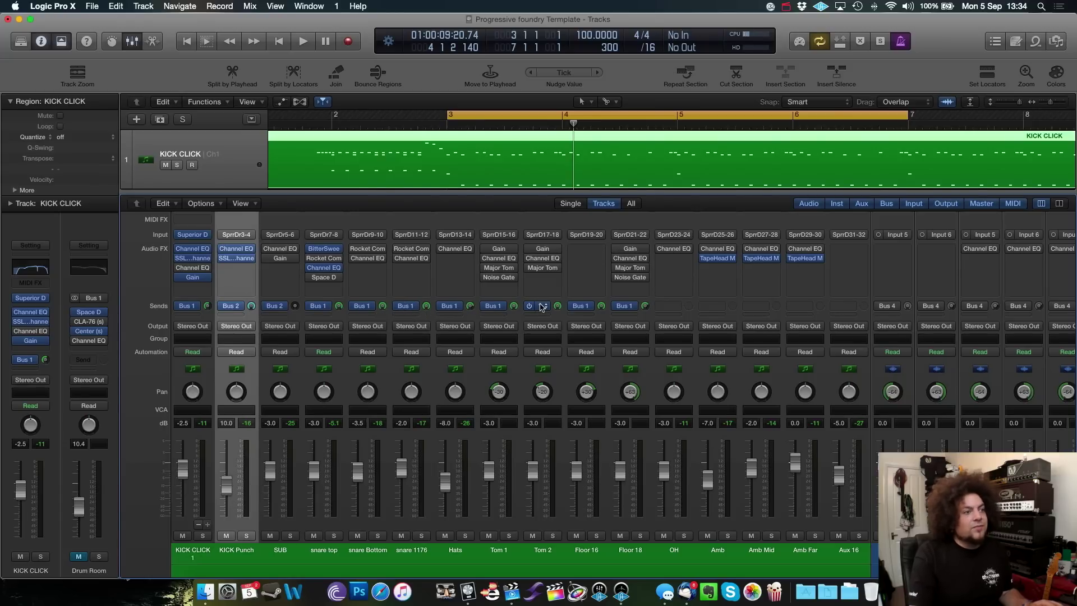
left_click(679, 307)
mouse_move(680, 355)
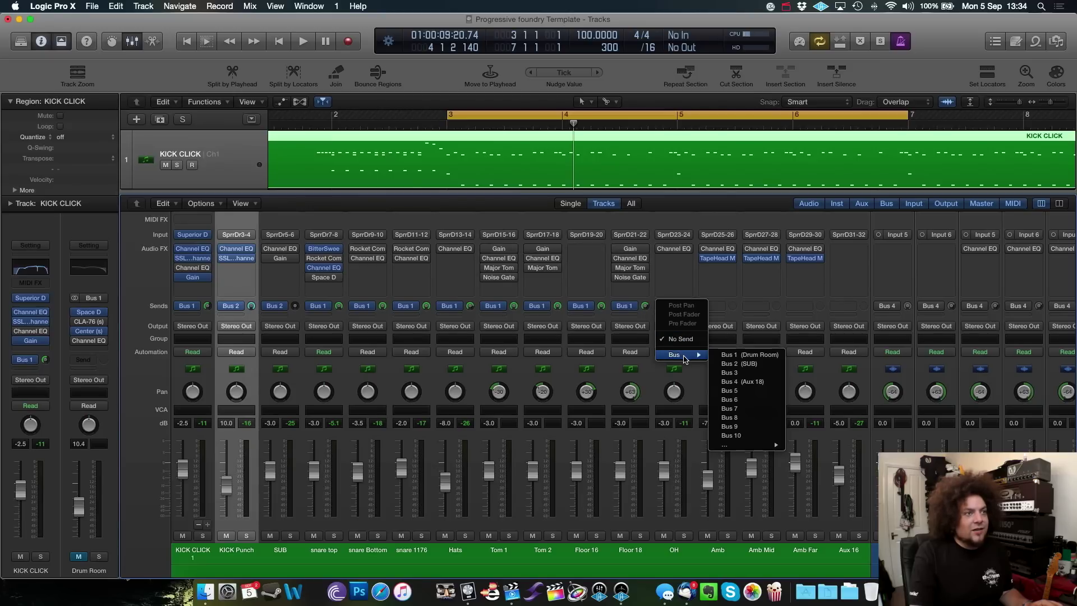
left_click(741, 354)
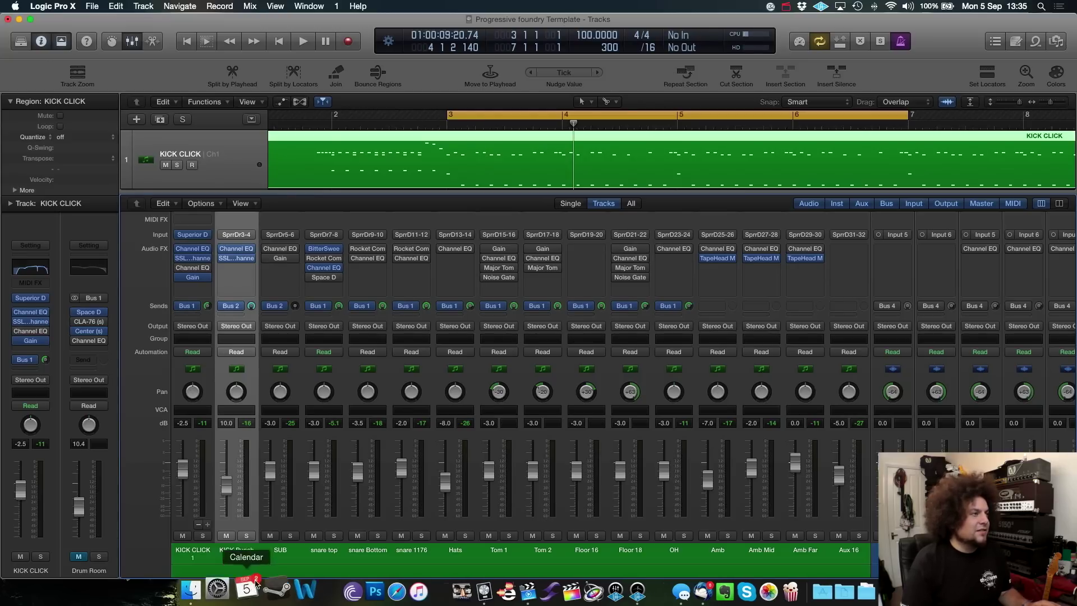
Solo the Drum Room channel and open its Space Designer reverb
scroll(845, 514, "right", 10)
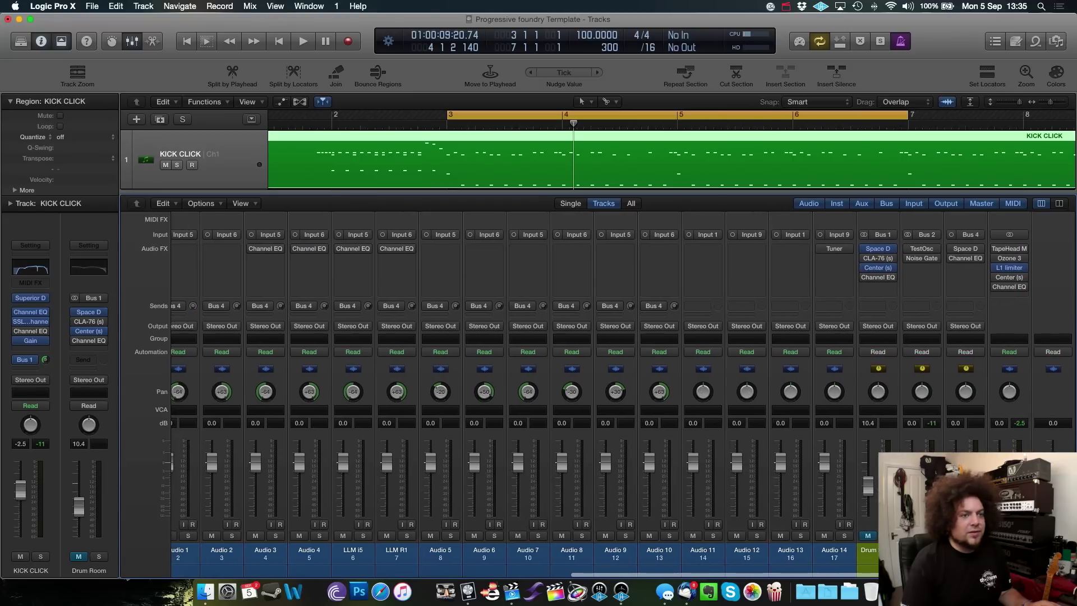
key("s")
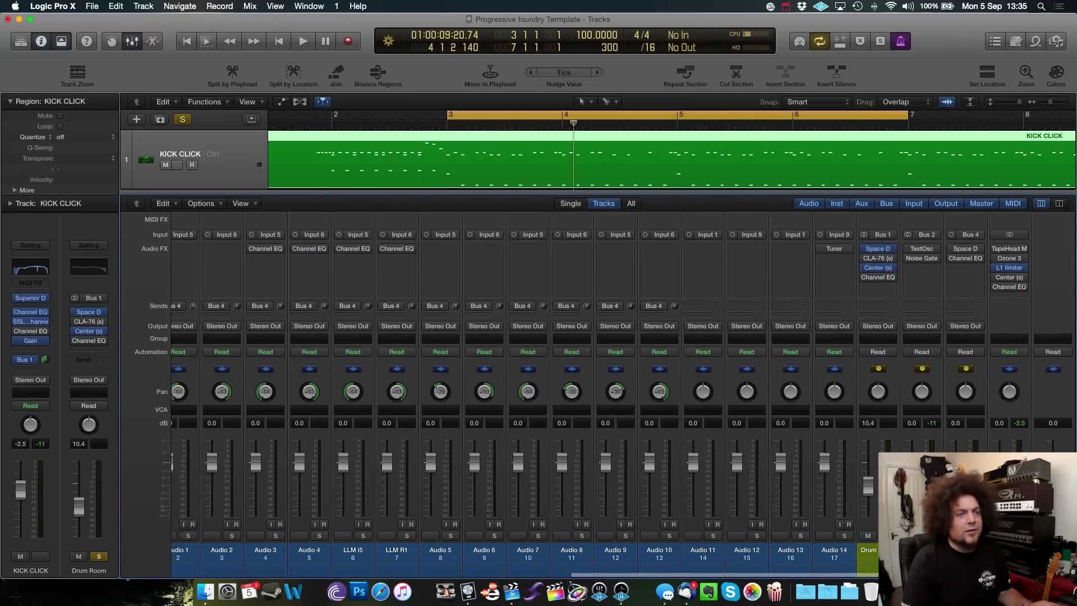
mouse_move(865, 270)
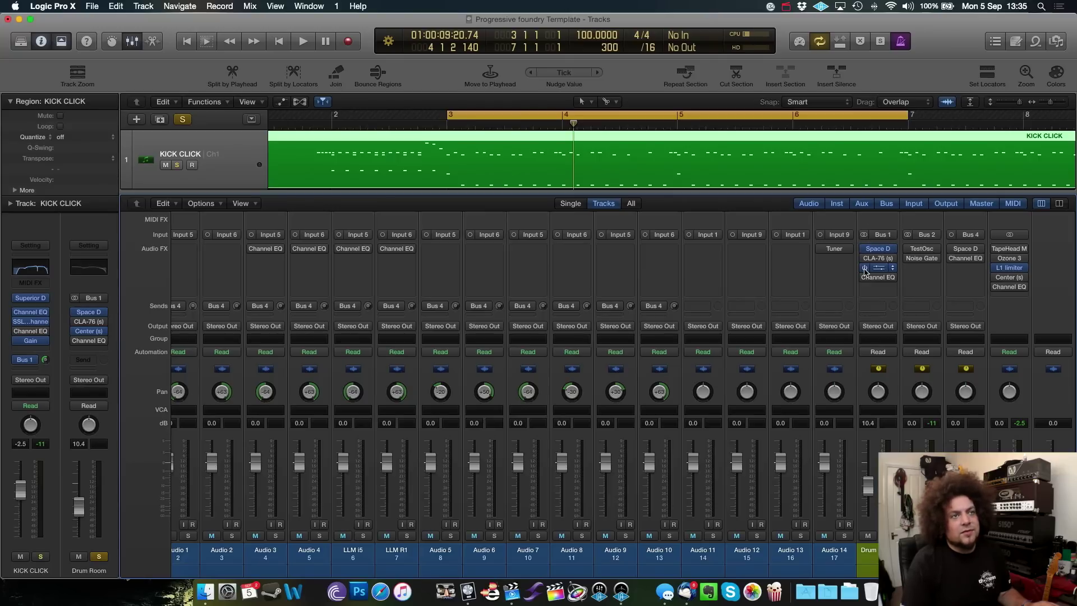
key("s")
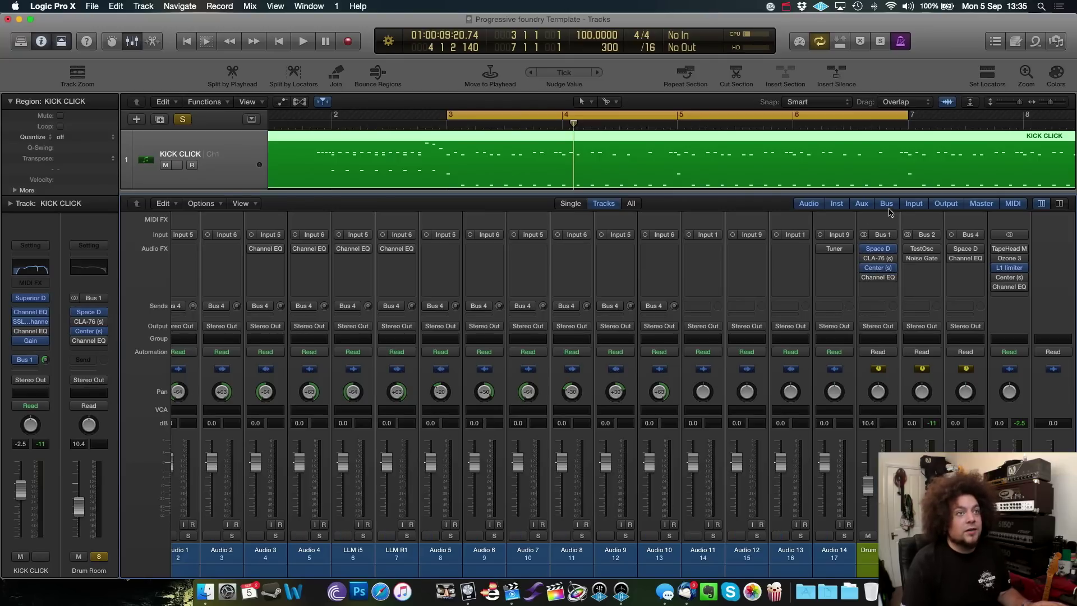
left_click(881, 249)
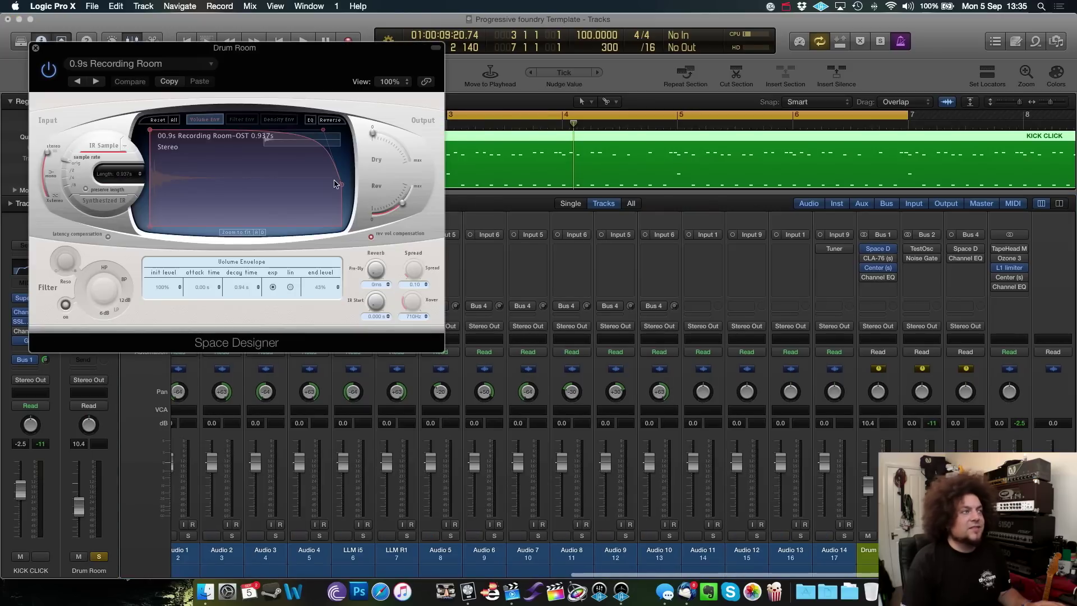
Start playback and raise Space Designer's reverb output to about -3.6 dB
key("s")
key("s")
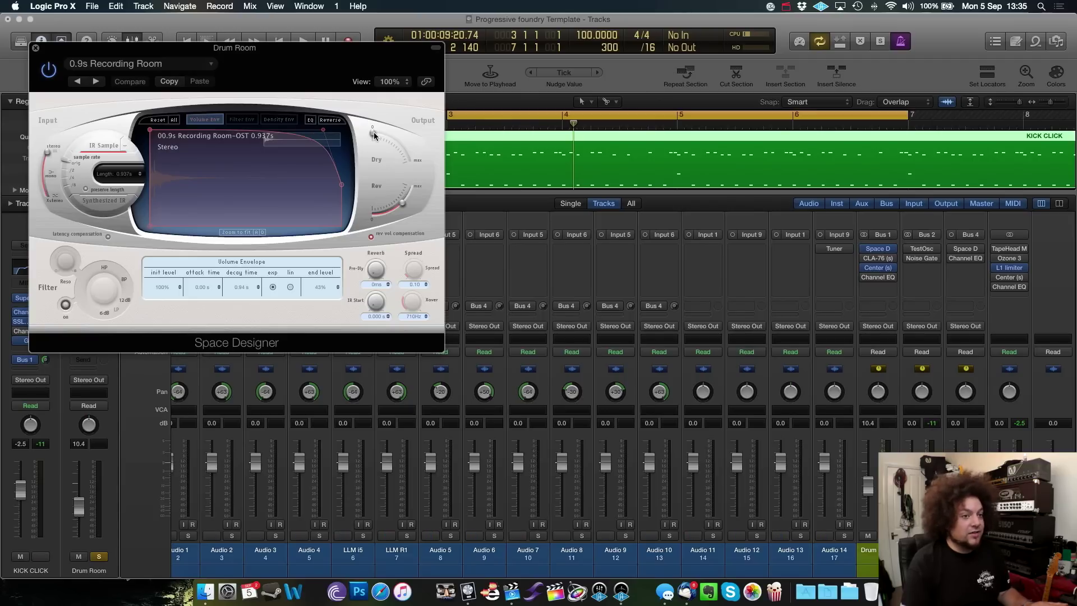
key("s")
key("space")
mouse_move(405, 206)
left_click_drag(405, 203, 413, 200)
key("s")
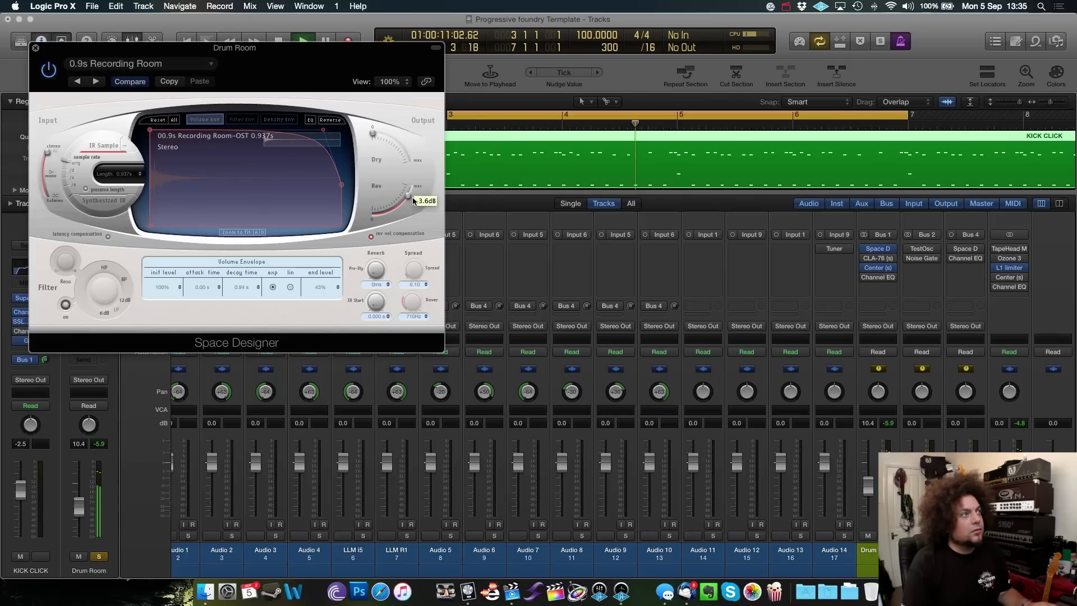
In Space Designer's EQ, cut the lows with the low shelf at 85 Hz, and close the plug-in
left_click(312, 121)
left_click_drag(263, 185, 236, 181)
key("s")
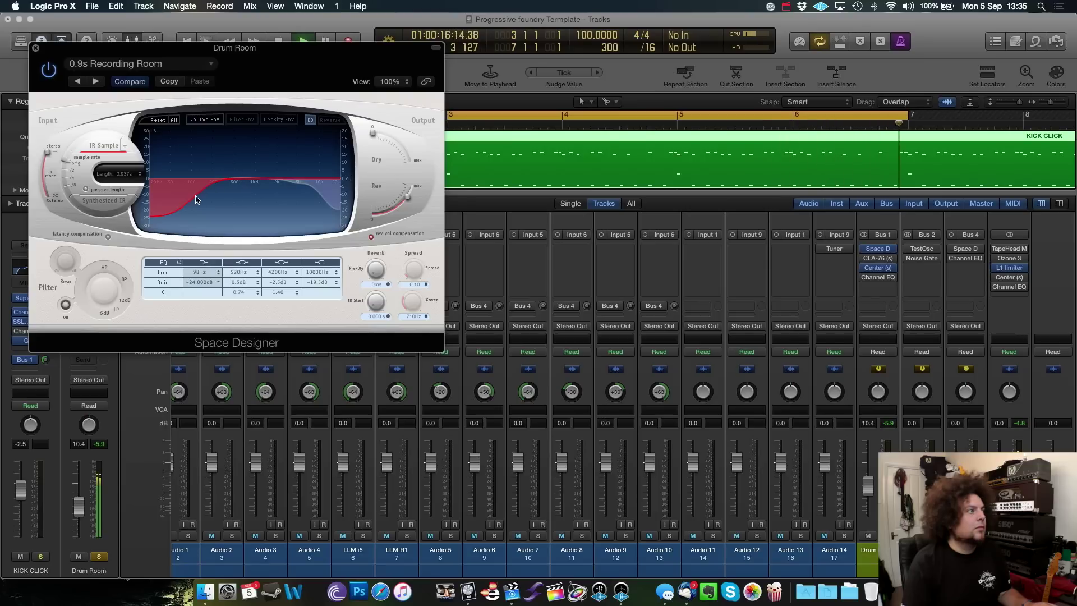
left_click_drag(201, 280, 200, 286)
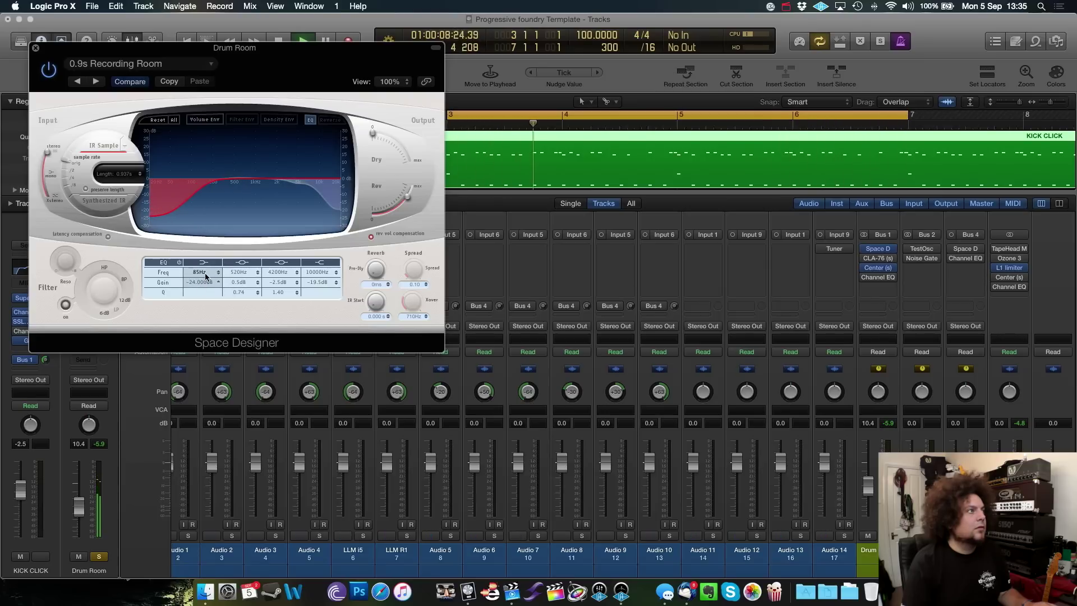
key("super+w")
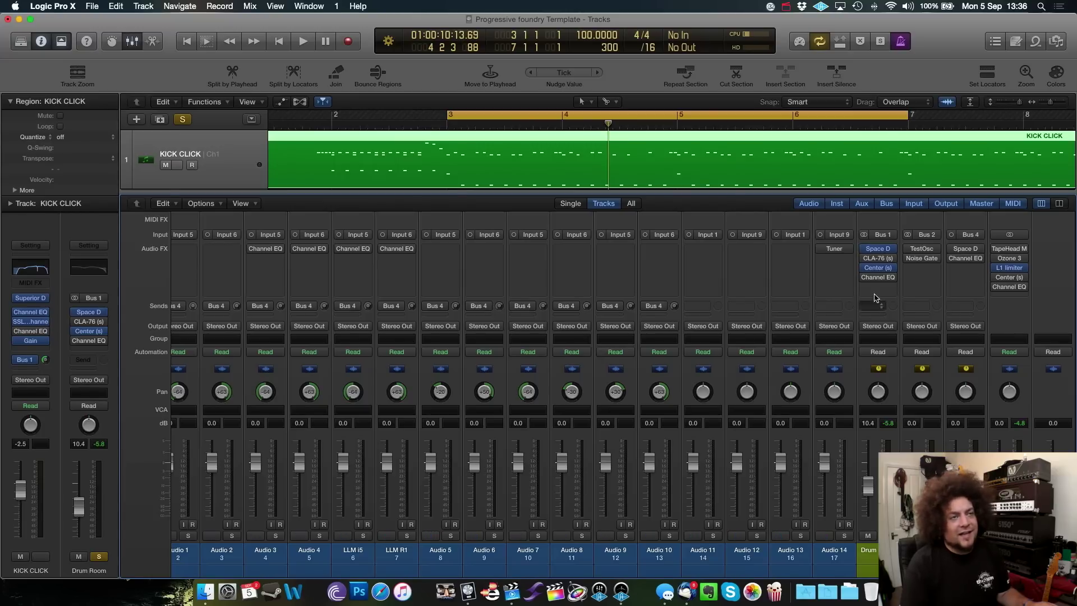
Clear the Drum Room solo, pull its fader fully down and blend it back in with the full kit playing
scroll(875, 486, "left", 10)
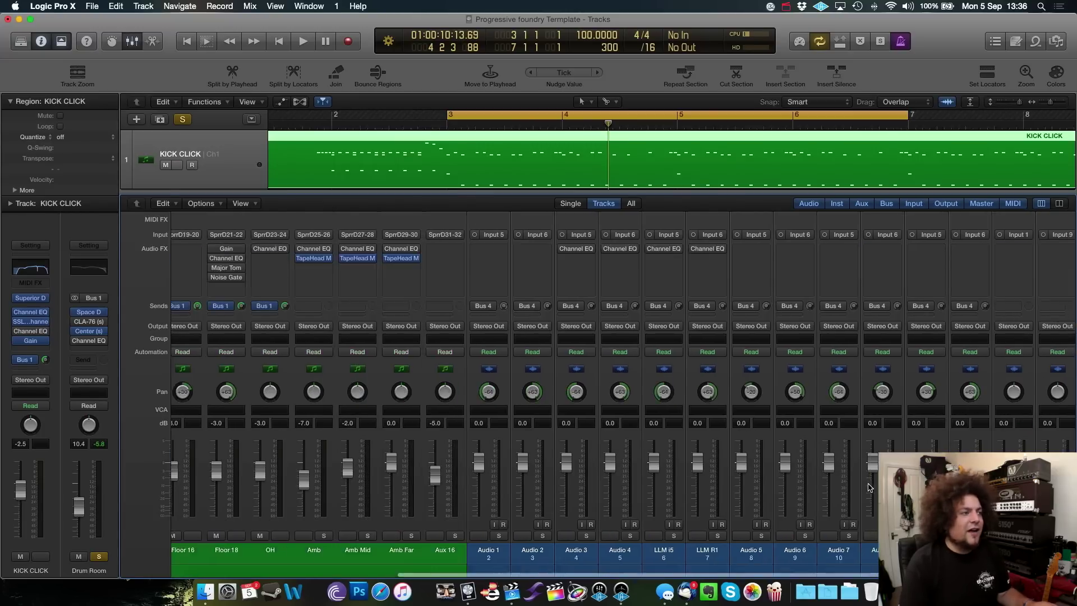
scroll(874, 486, "right", 15)
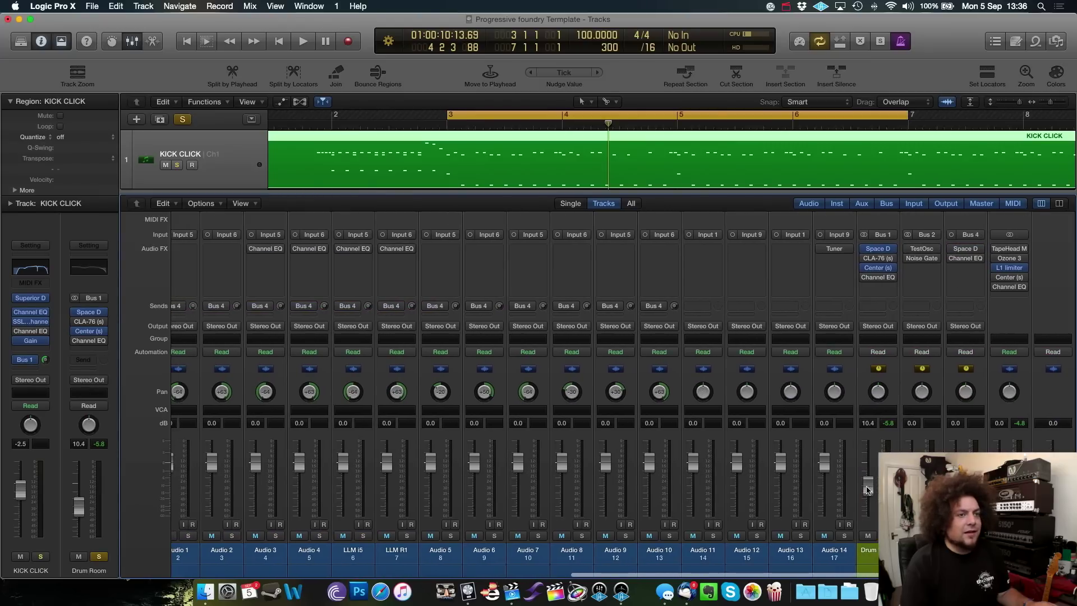
left_click(888, 535)
key("space")
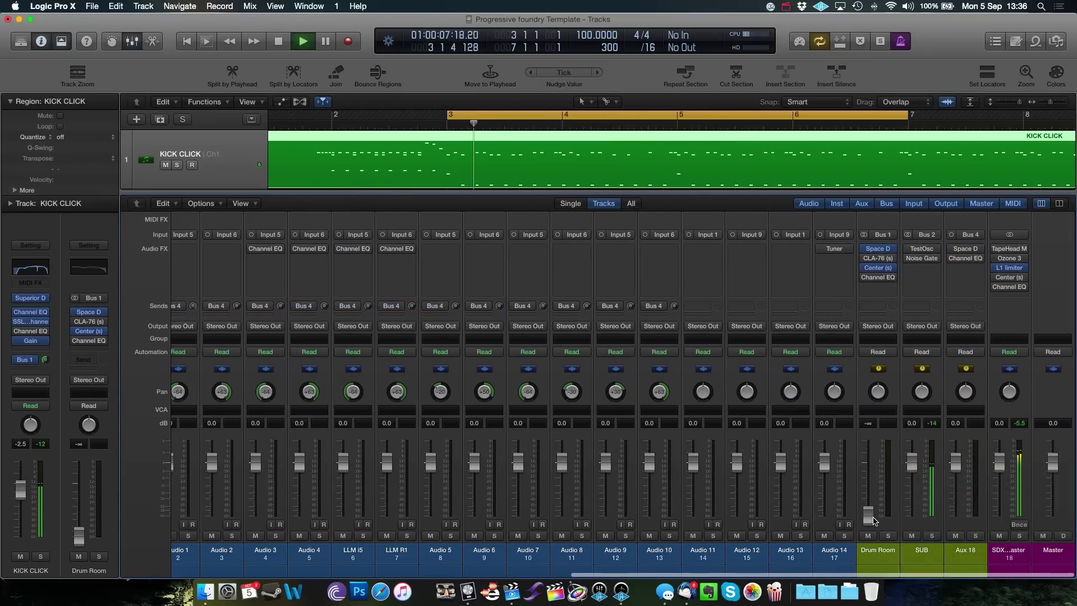
scroll(842, 483, "left", 10)
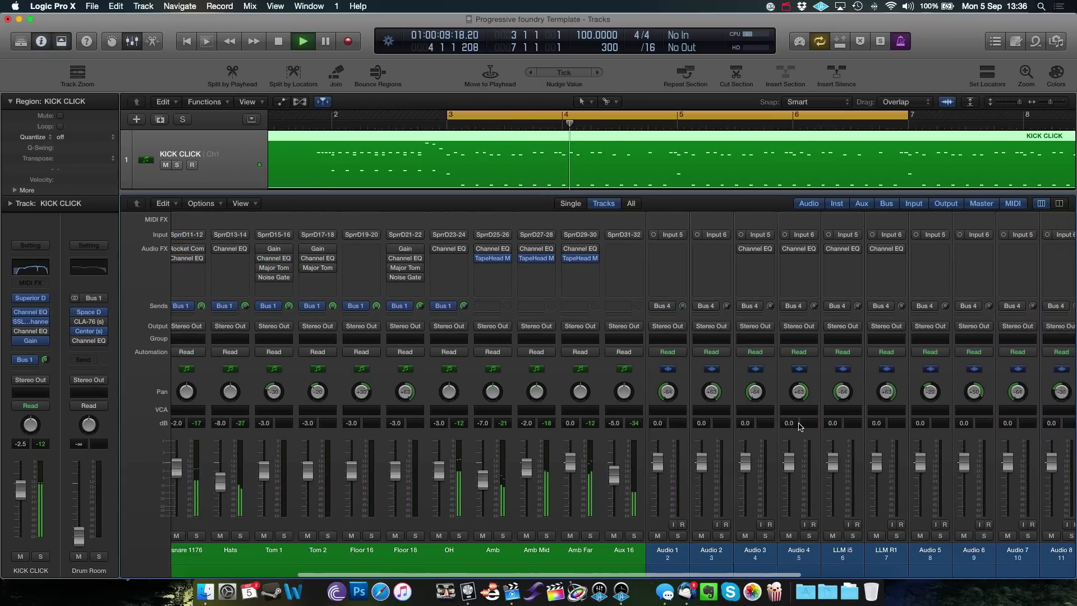
scroll(797, 427, "right", 10)
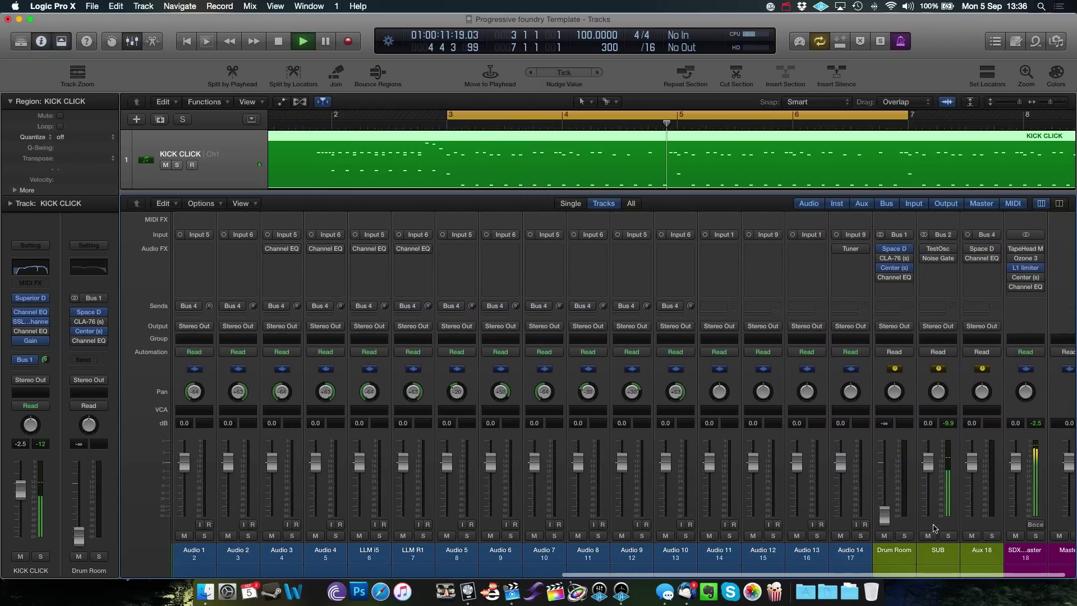
left_click_drag(888, 527, 884, 495)
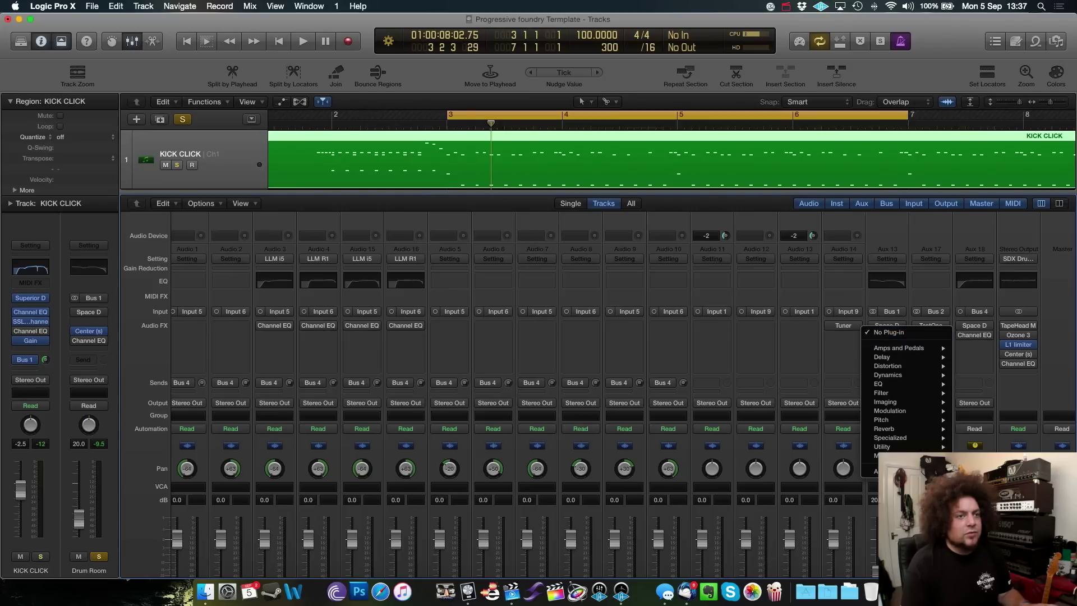
Insert a stereo Transify on the Drum Room channel after Space Designer and move its window clear of the channel
mouse_move(871, 471)
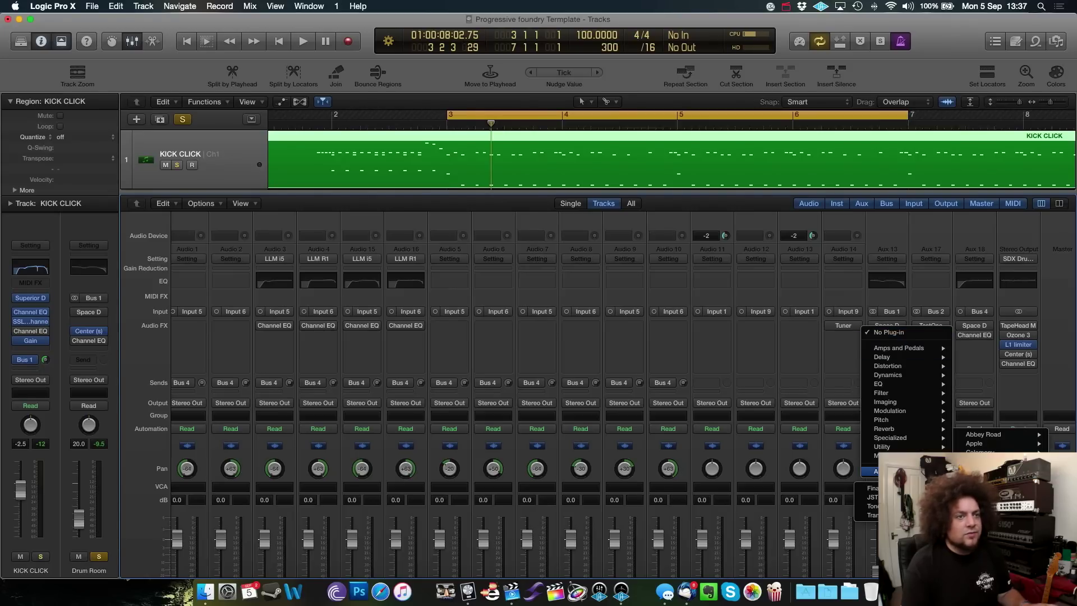
mouse_move(869, 515)
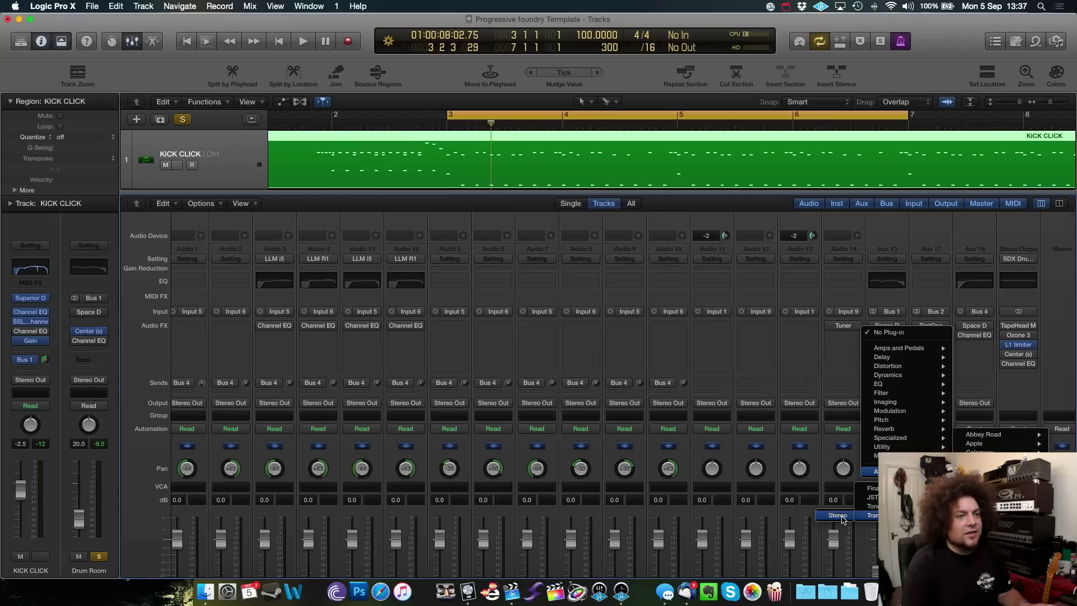
left_click(842, 516)
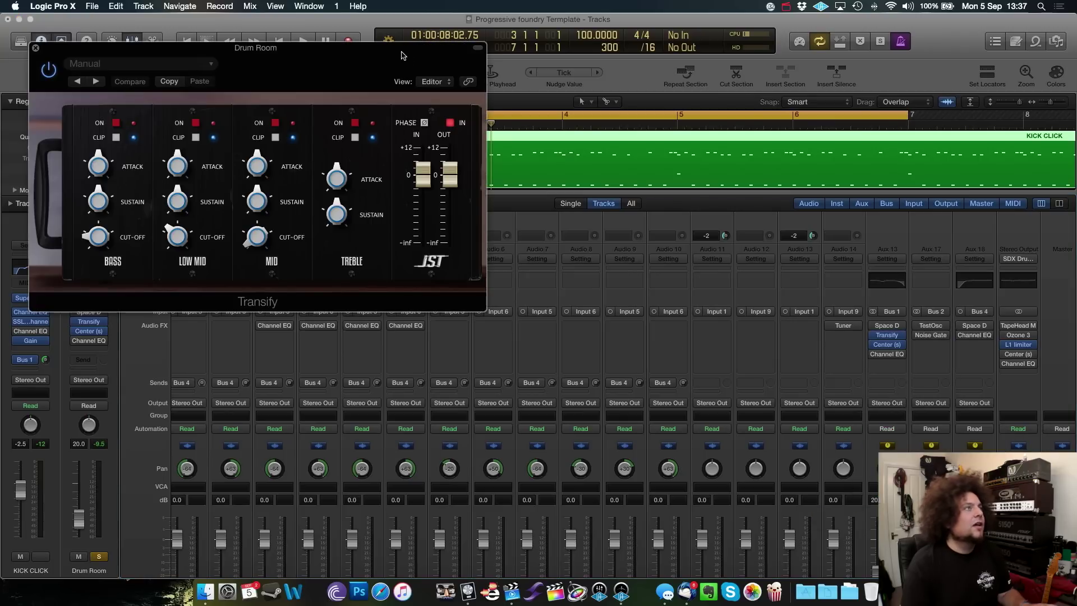
left_click_drag(360, 54, 590, 262)
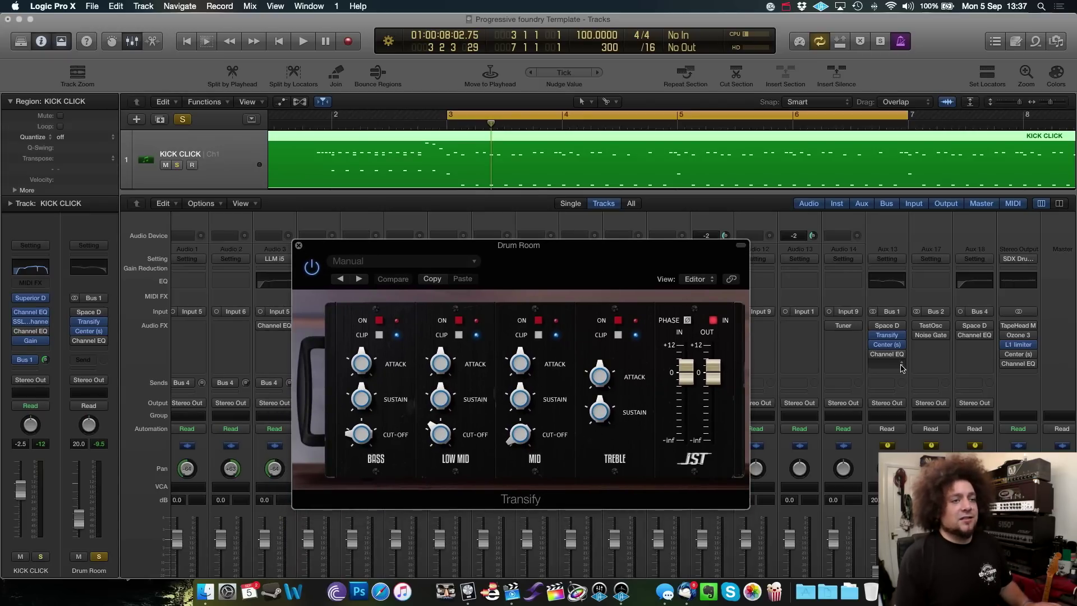
scroll(902, 368, "down", 4)
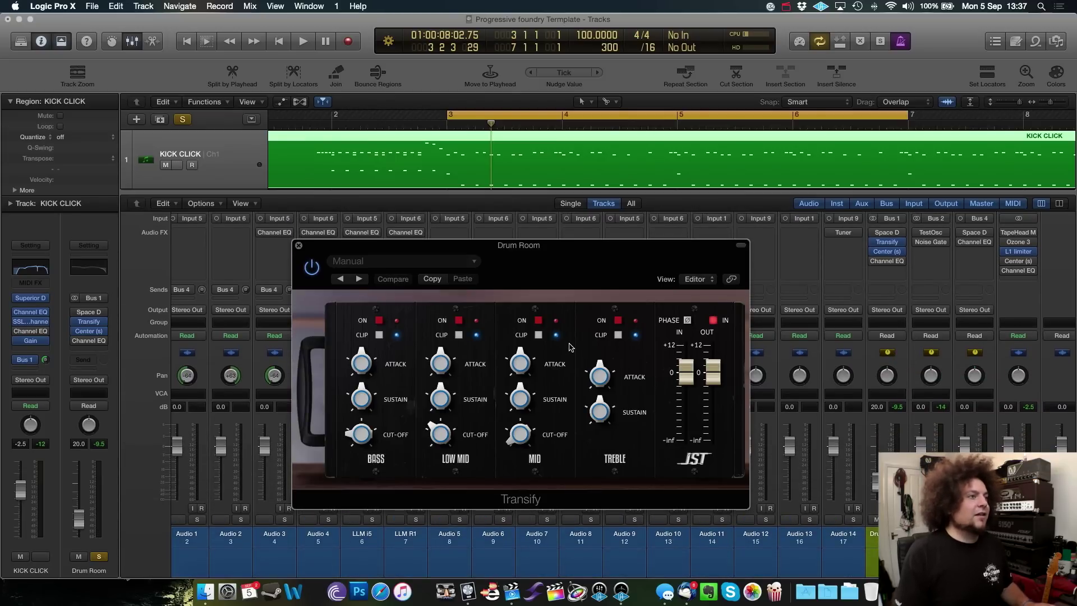
With playback running, enable Transify's low mid and mid bands and shape attack and sustain on the low mid, mid and treble bands
key("space")
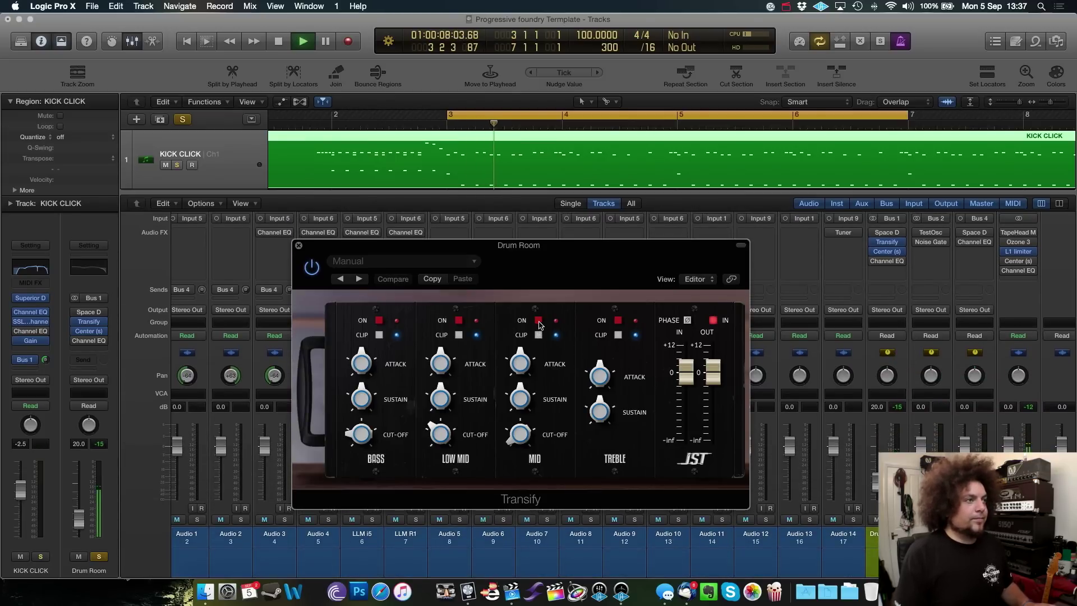
mouse_move(521, 361)
left_mouse_down()
mouse_move(521, 344)
mouse_move(519, 367)
left_mouse_up()
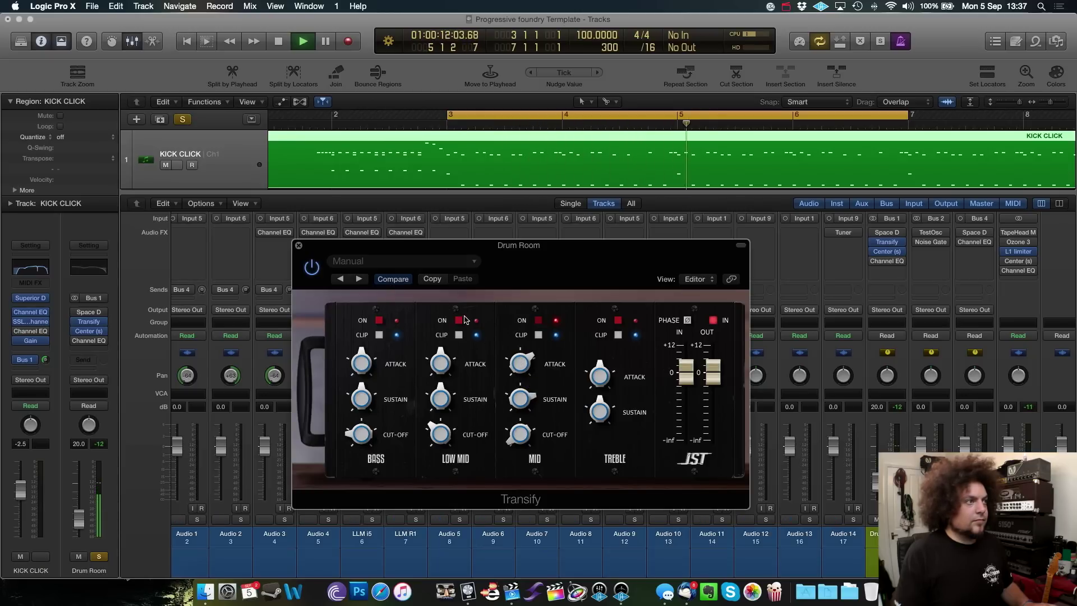
left_click_drag(439, 354, 439, 343)
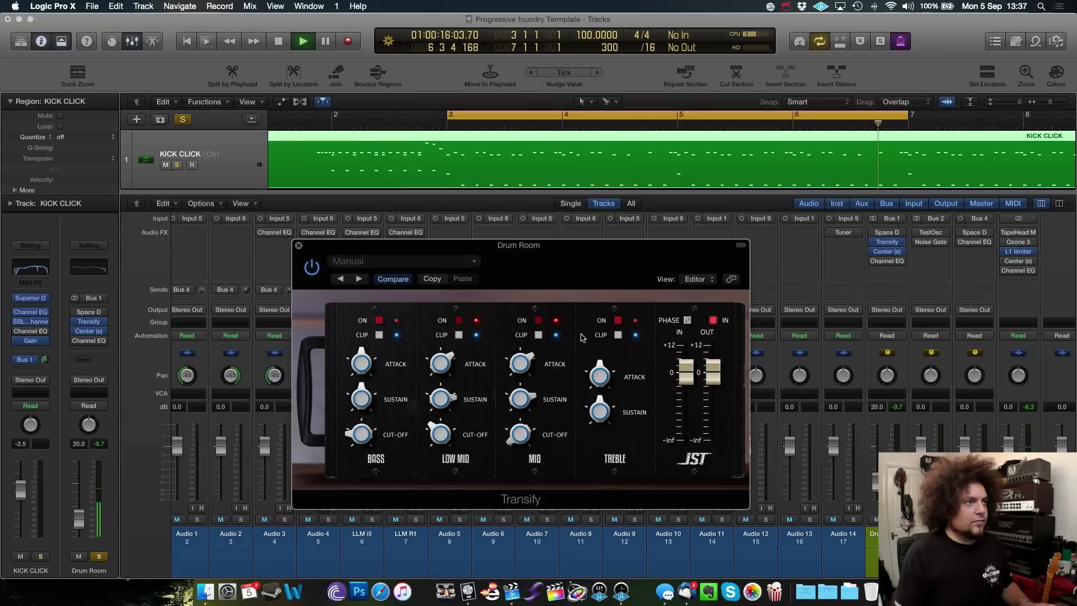
left_click(599, 374)
left_click_drag(602, 414, 604, 385)
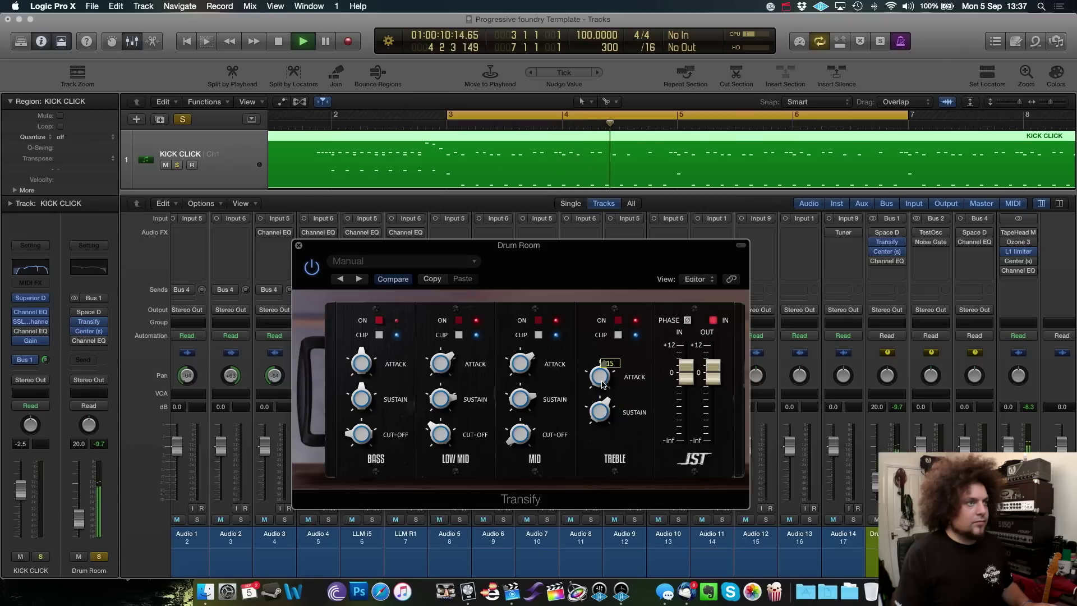
left_click_drag(515, 403, 517, 417)
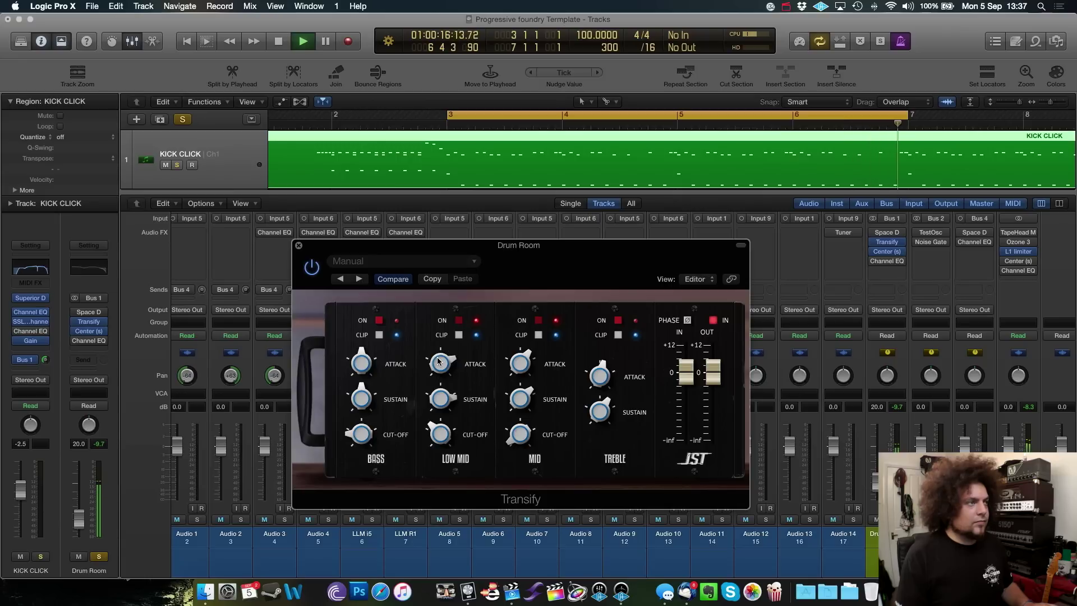
left_click_drag(440, 361, 440, 381)
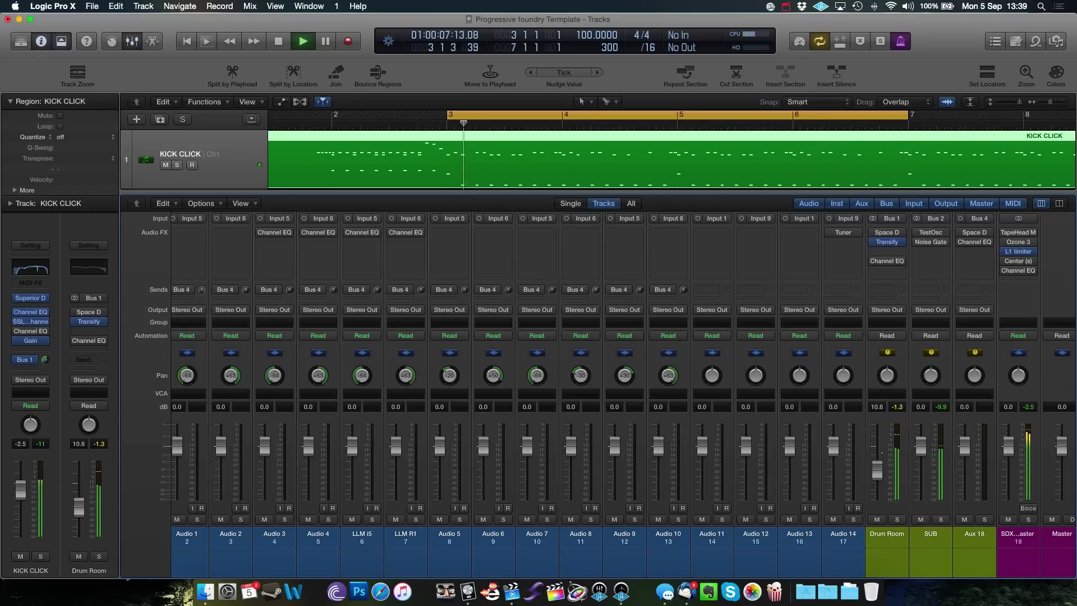
Set the Drum Room fader to -14.0 dB with the full kit playing, and stop playback
scroll(883, 457, "down", 1)
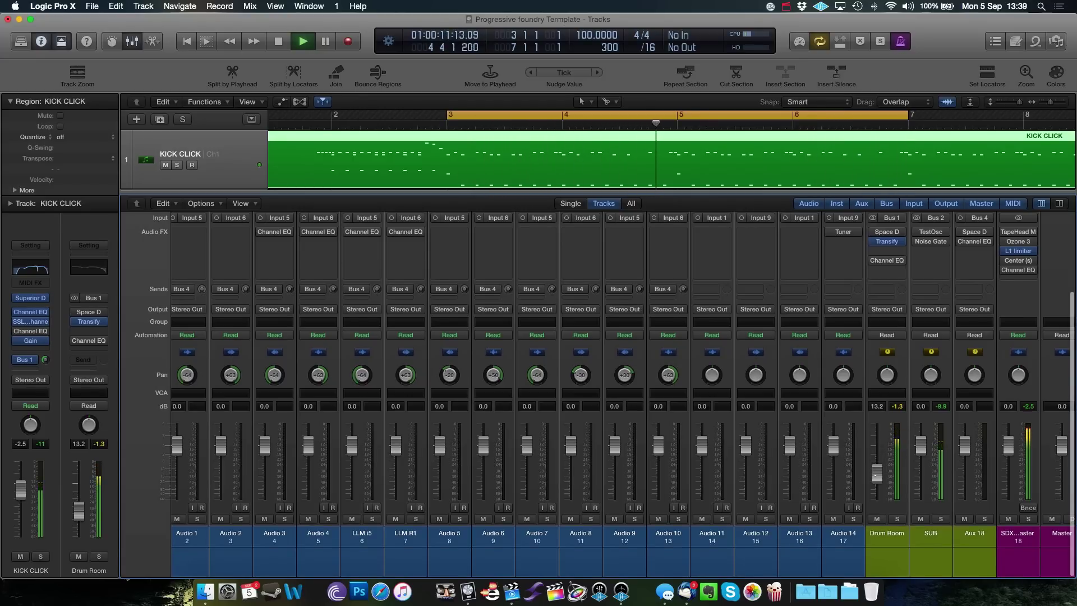
left_click_drag(878, 478, 878, 483)
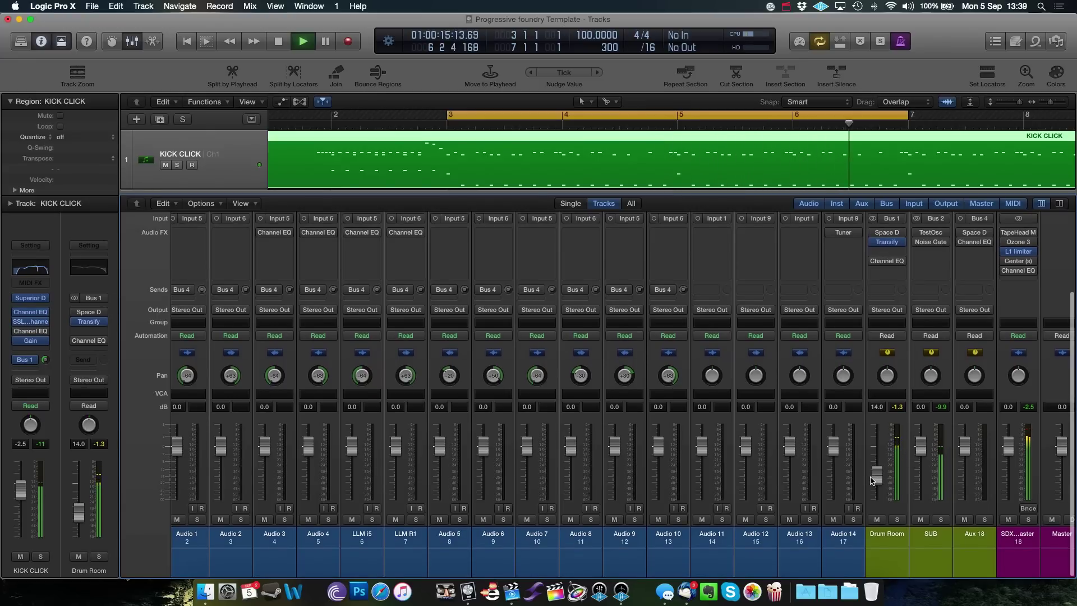
key("space")
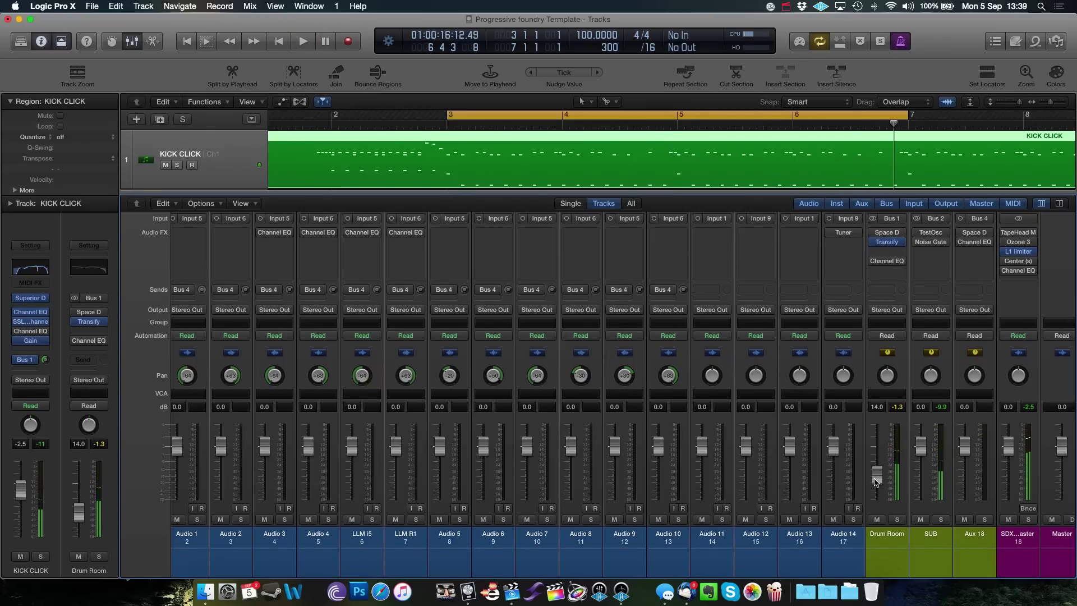